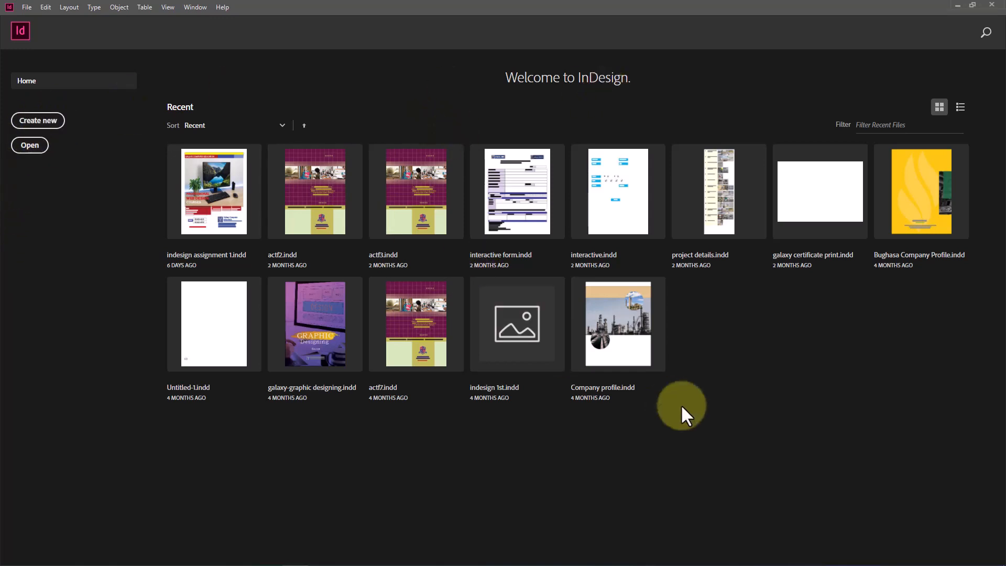
# Start a new document and look through the recently used document sizes
pyautogui.click(36, 122)
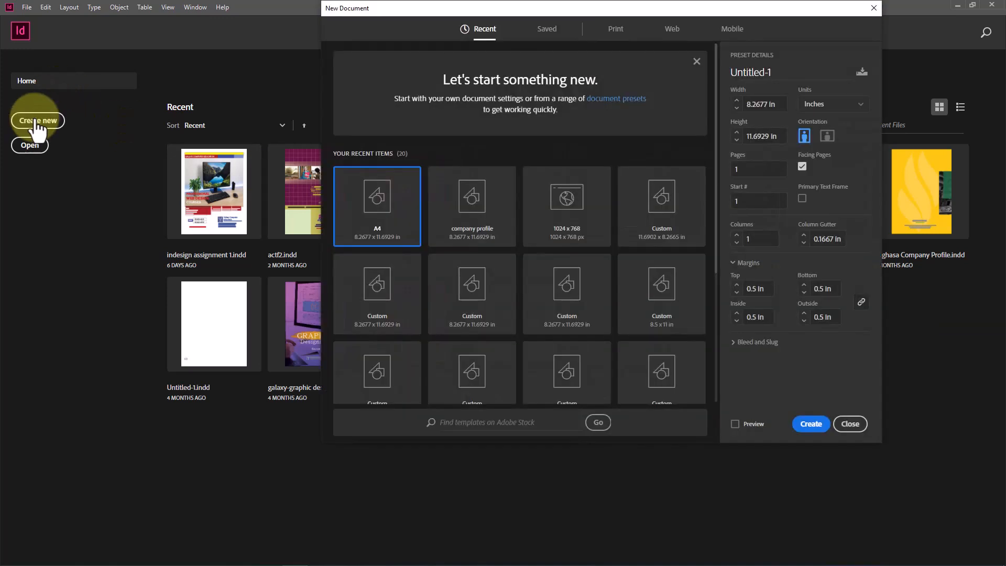
pyautogui.moveTo(432, 12); pyautogui.dragTo(324, 42)
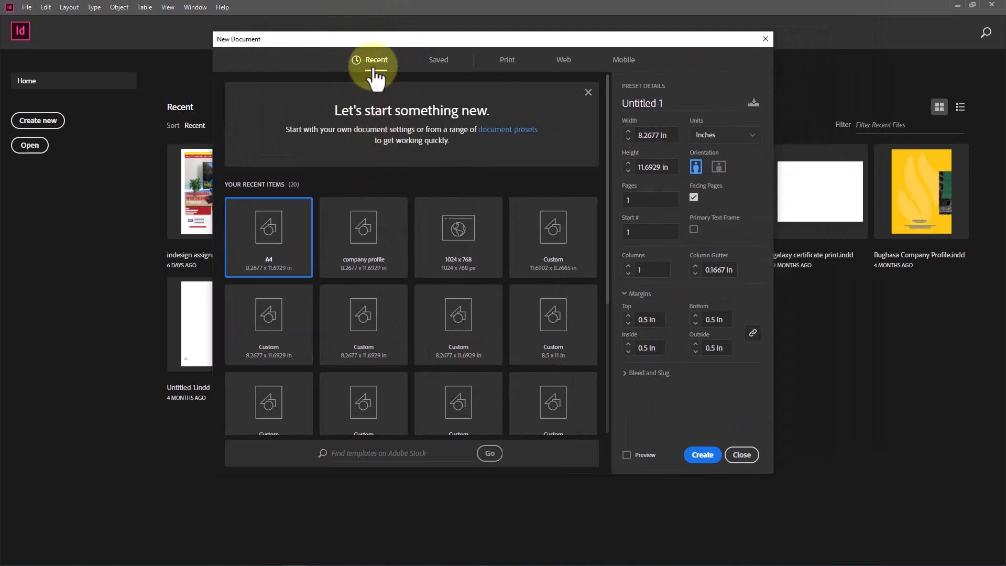
pyautogui.scroll(-3, 426, 258)
pyautogui.scroll(2, 431, 258)
pyautogui.scroll(-2, 440, 258)
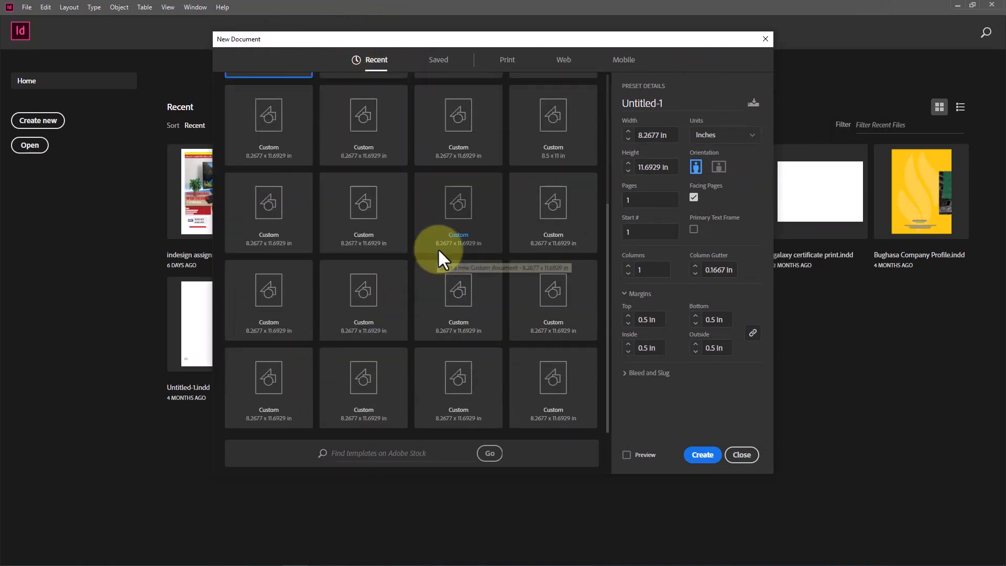
pyautogui.scroll(3, 451, 261)
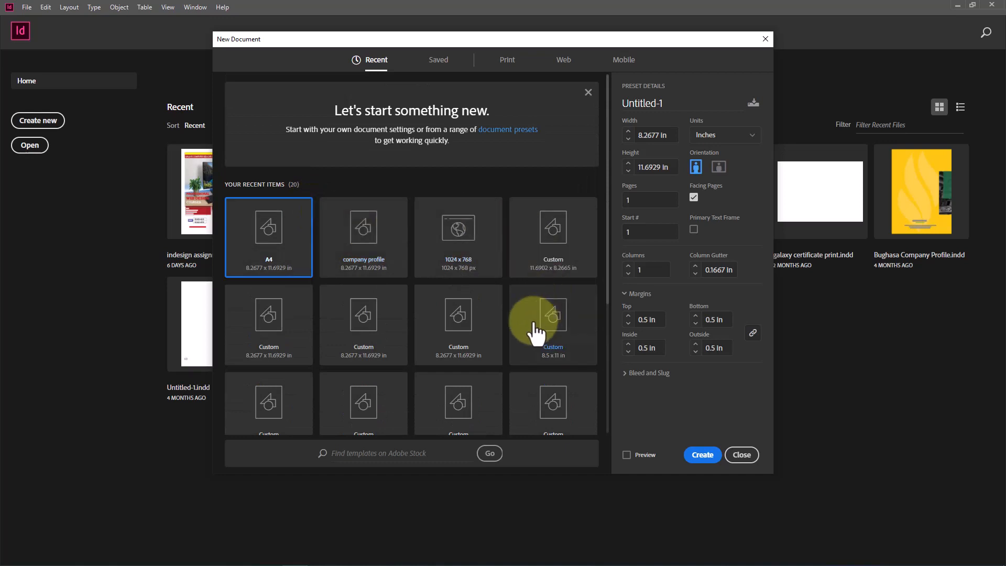
# Review the Saved, Print, Mobile and Web preset categories, finishing on the Print presets
pyautogui.click(437, 60)
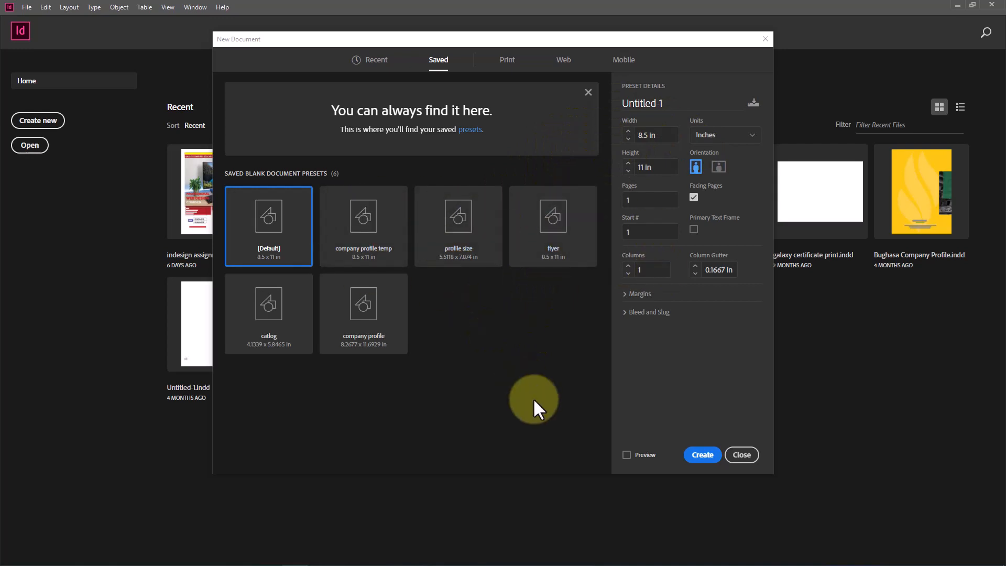
pyautogui.click(511, 61)
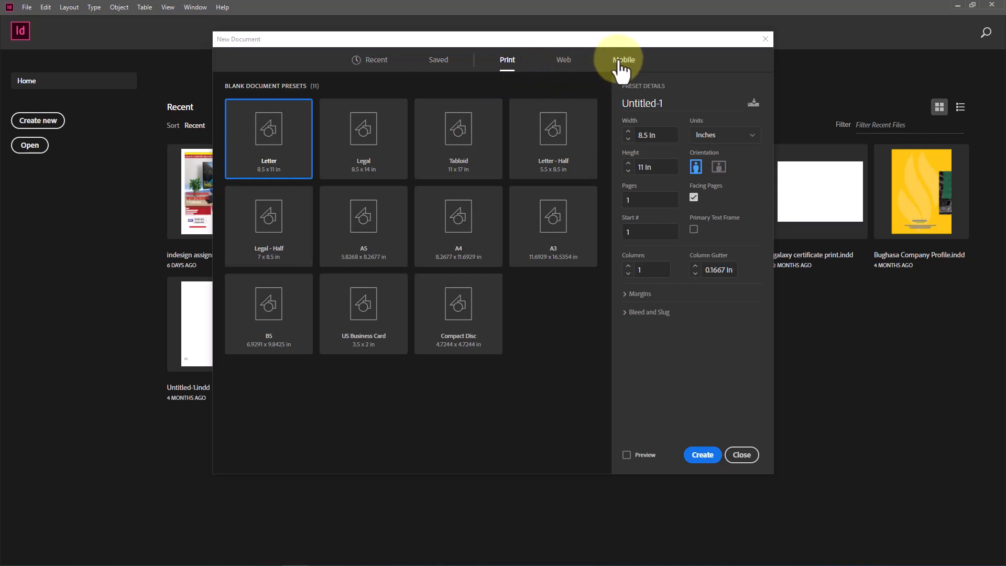
pyautogui.click(622, 61)
pyautogui.click(563, 64)
pyautogui.click(506, 63)
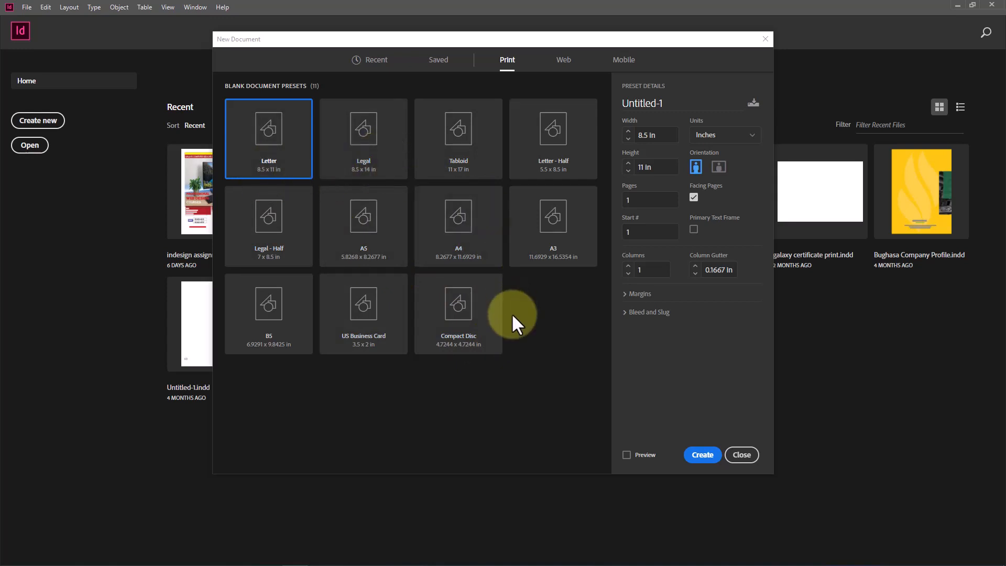
# Choose the A5 print preset and name the document flyer
pyautogui.click(398, 249)
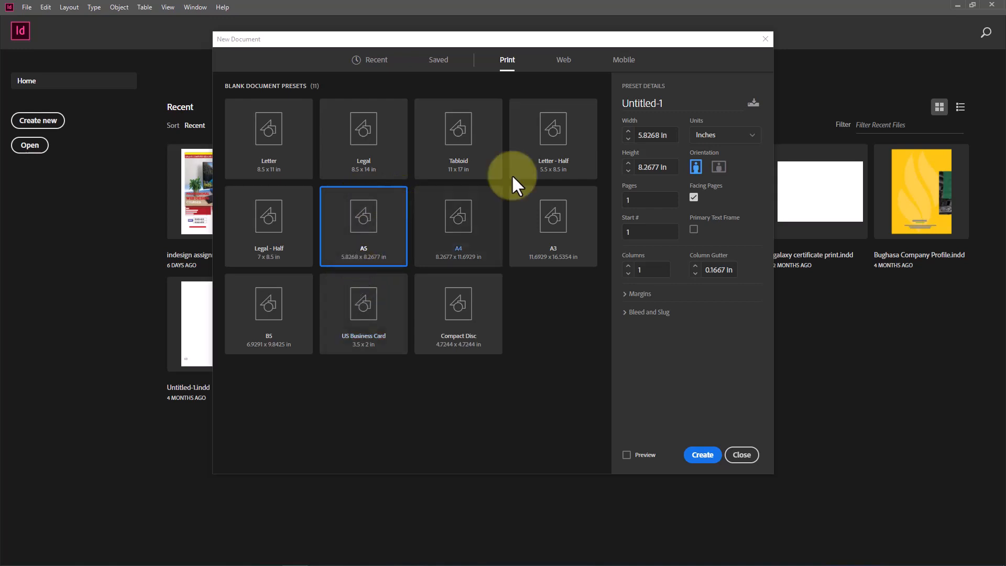
pyautogui.click(679, 102)
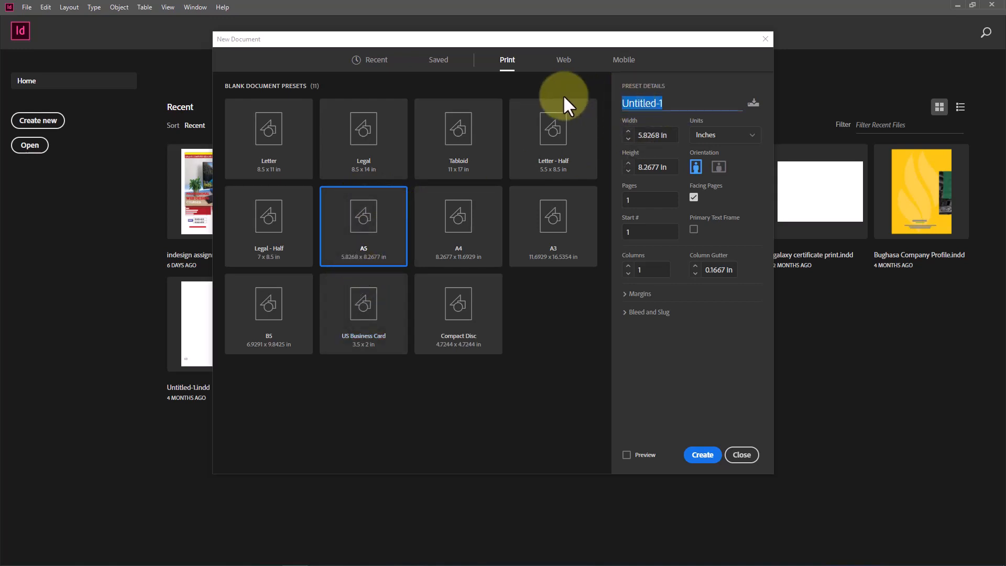
pyautogui.write('flyer')
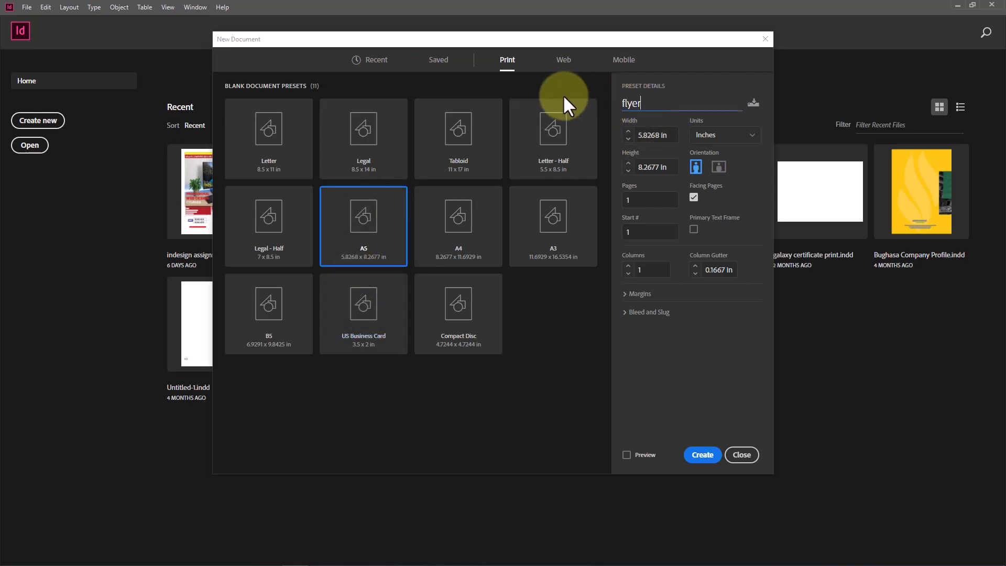
# Set the document to 2 pages and try the Primary Text Frame option, leaving it off
pyautogui.click(660, 136)
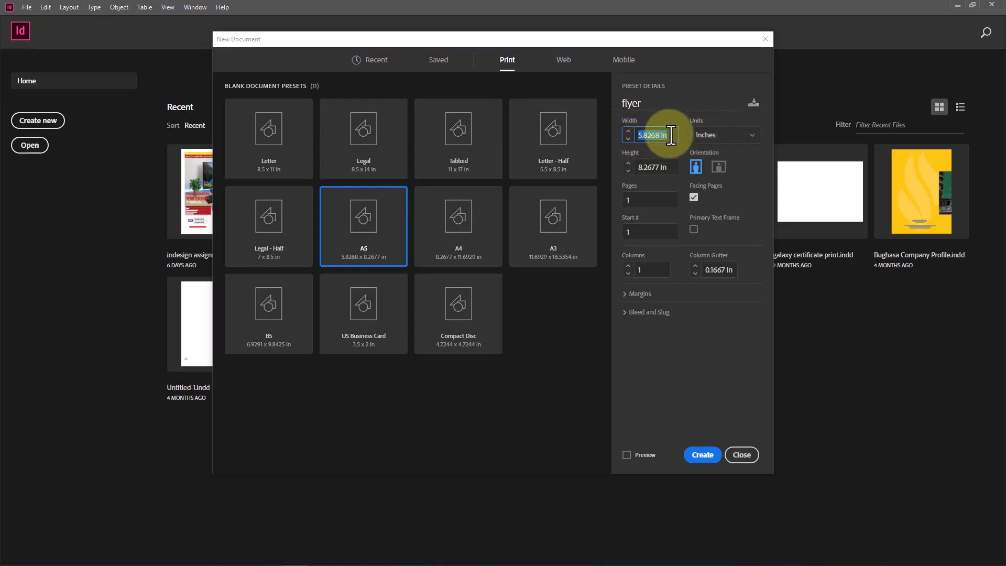
pyautogui.click(647, 168)
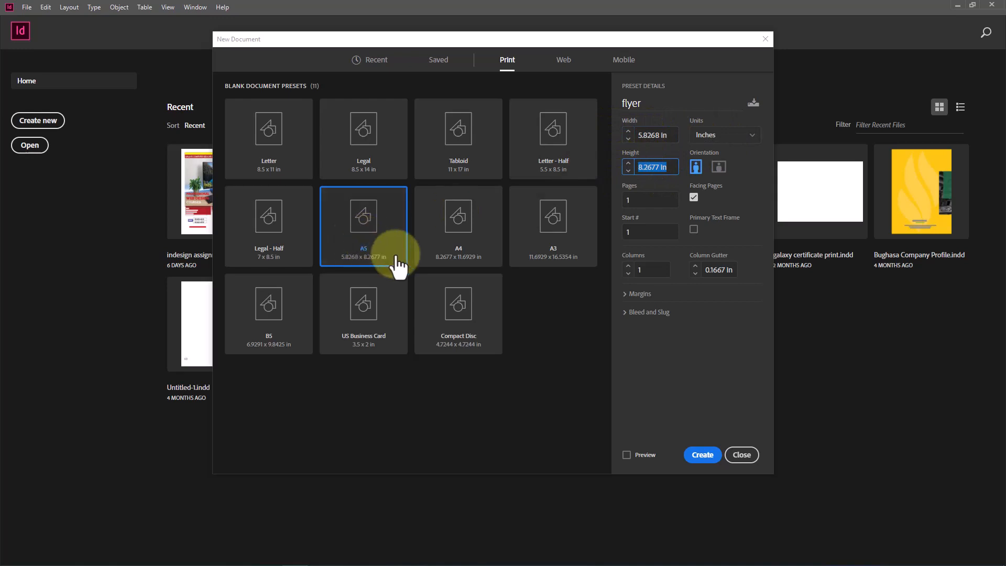
pyautogui.click(641, 199)
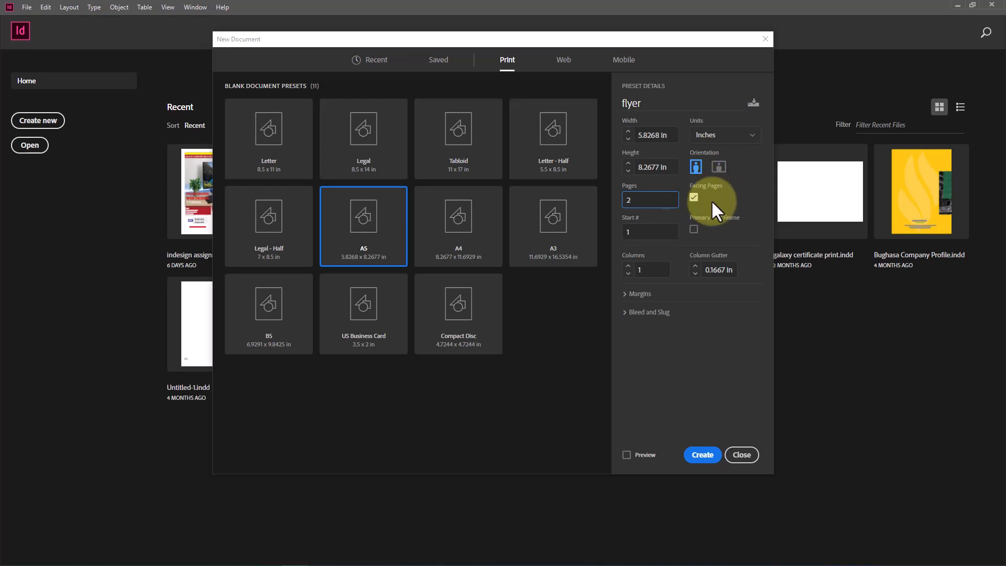
pyautogui.click(632, 230)
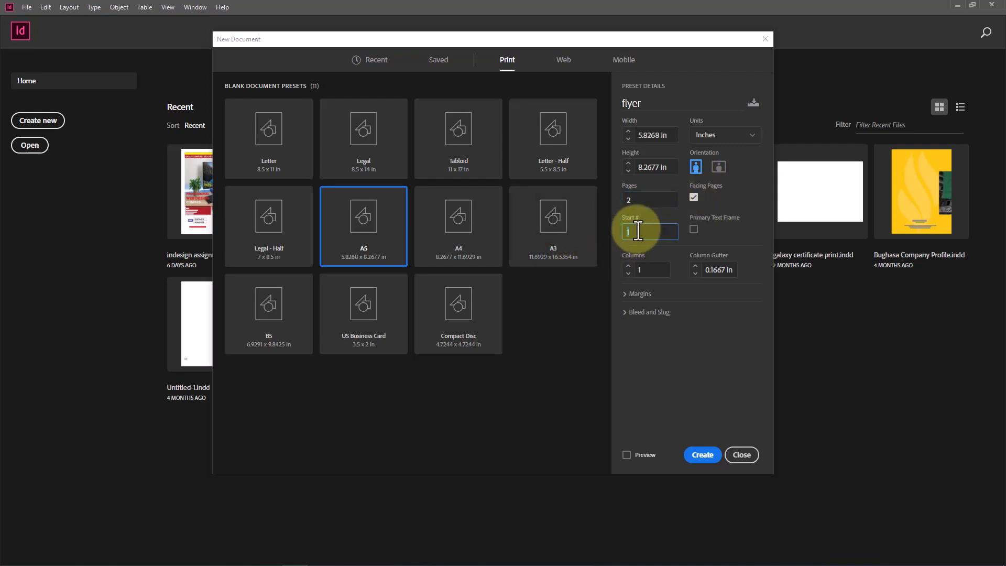
pyautogui.click(693, 230)
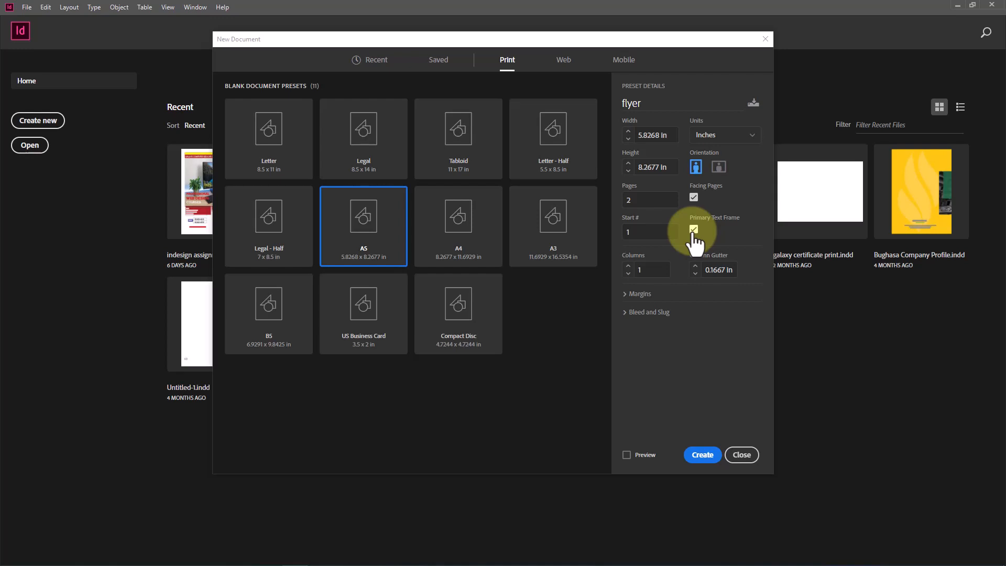
pyautogui.click(694, 230)
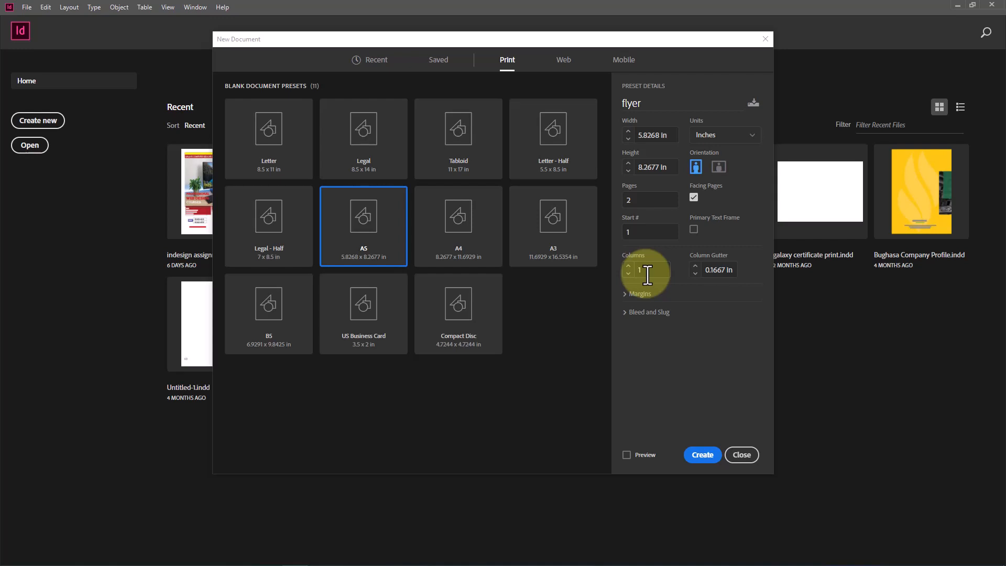
# Enable the document preview and move the New Document dialog aside to uncover the previewed page
pyautogui.click(626, 454)
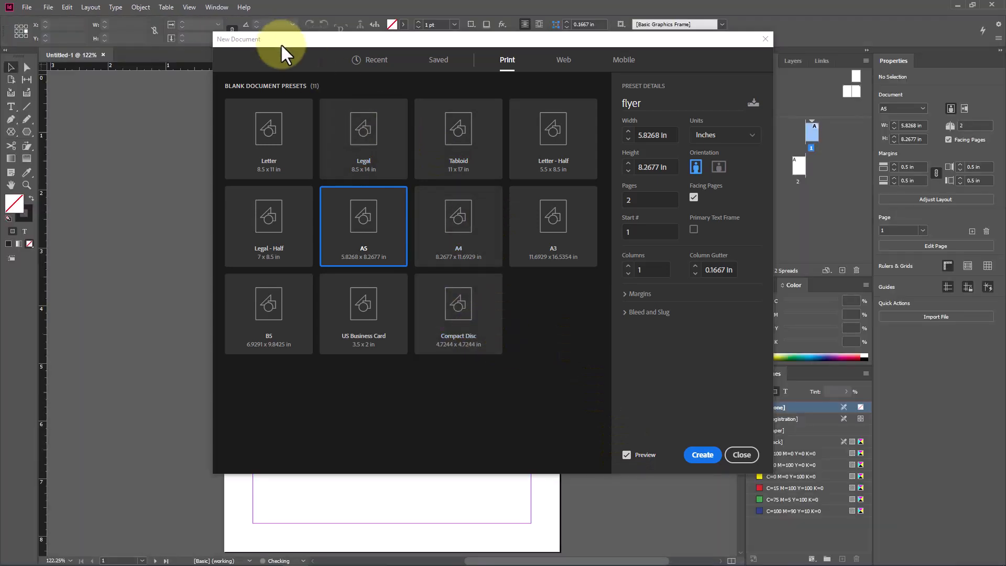
pyautogui.moveTo(279, 42); pyautogui.dragTo(668, 67)
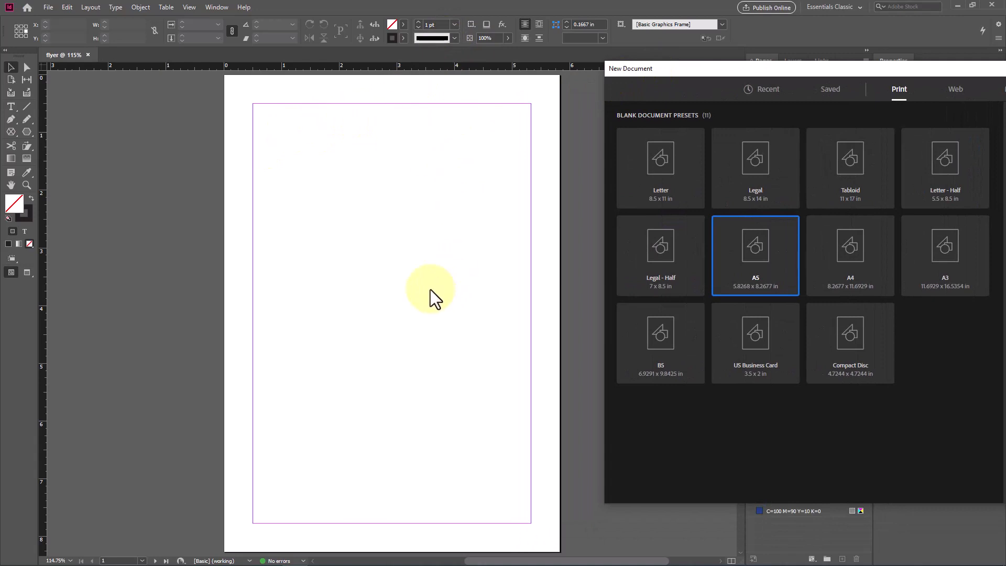
pyautogui.moveTo(687, 63); pyautogui.dragTo(460, 21)
# Try different column counts up to 4 in the preview and settle on 2 columns
pyautogui.click(823, 252)
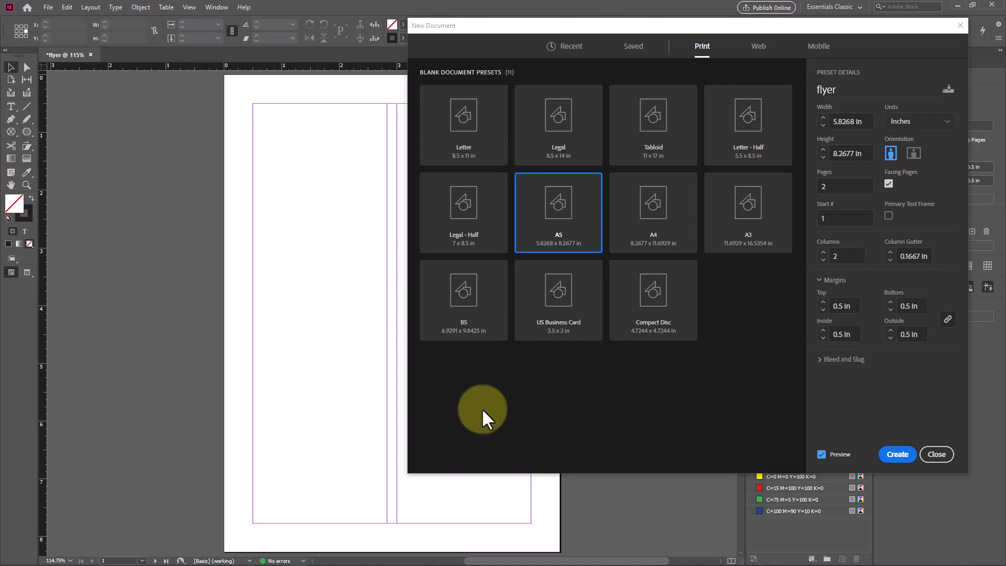
pyautogui.click(823, 252)
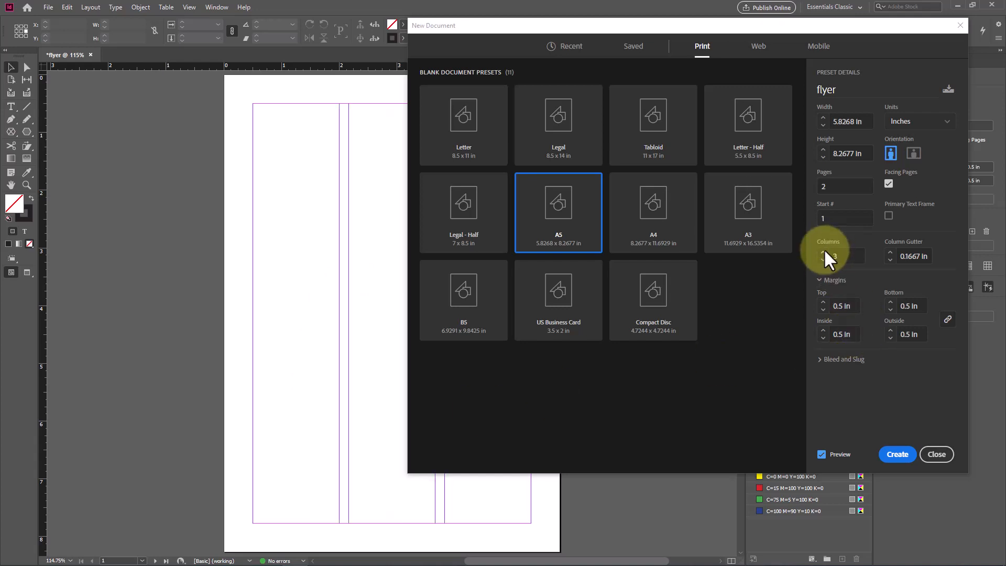
pyautogui.click(823, 252)
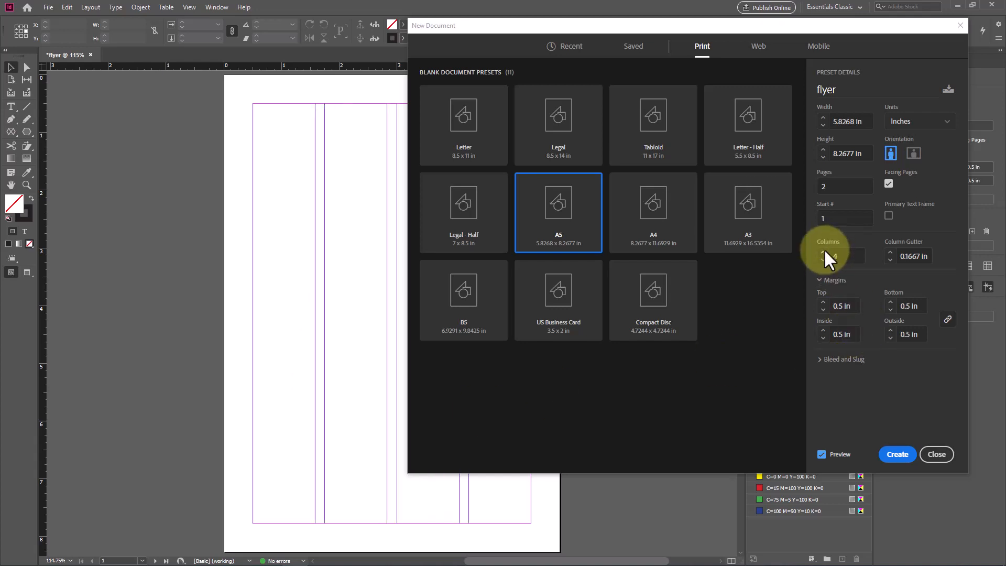
pyautogui.click(823, 259)
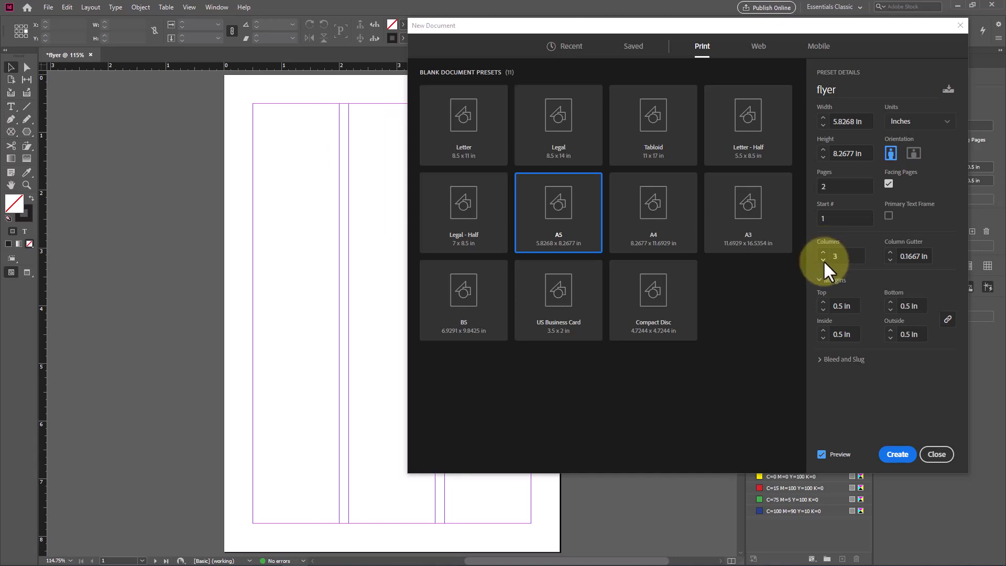
pyautogui.click(823, 259)
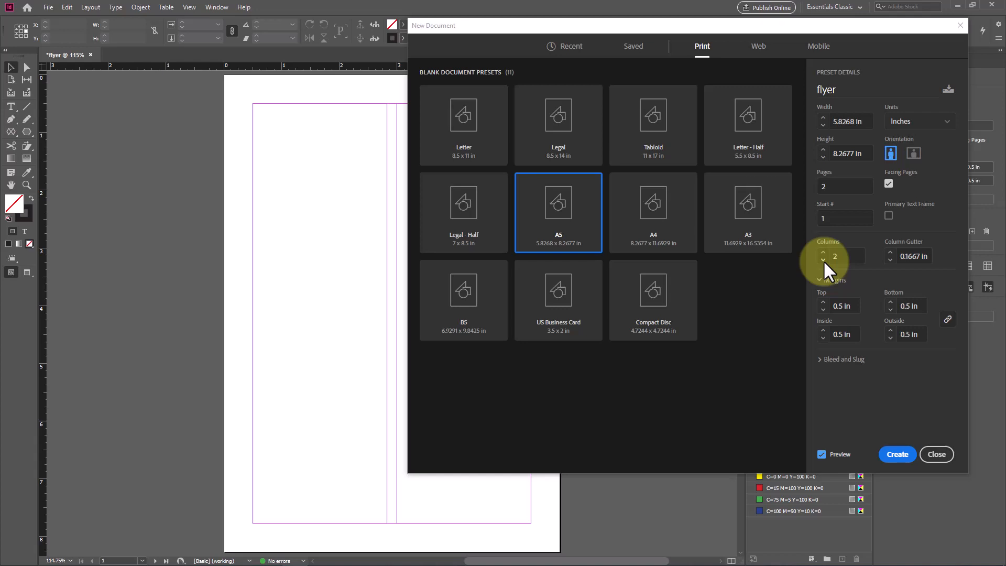
pyautogui.click(823, 260)
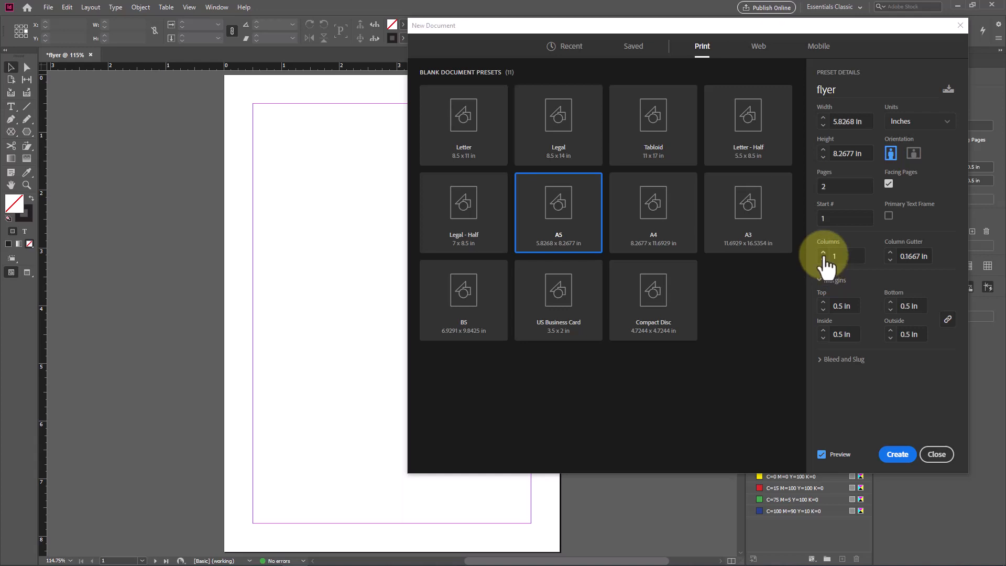
pyautogui.click(823, 251)
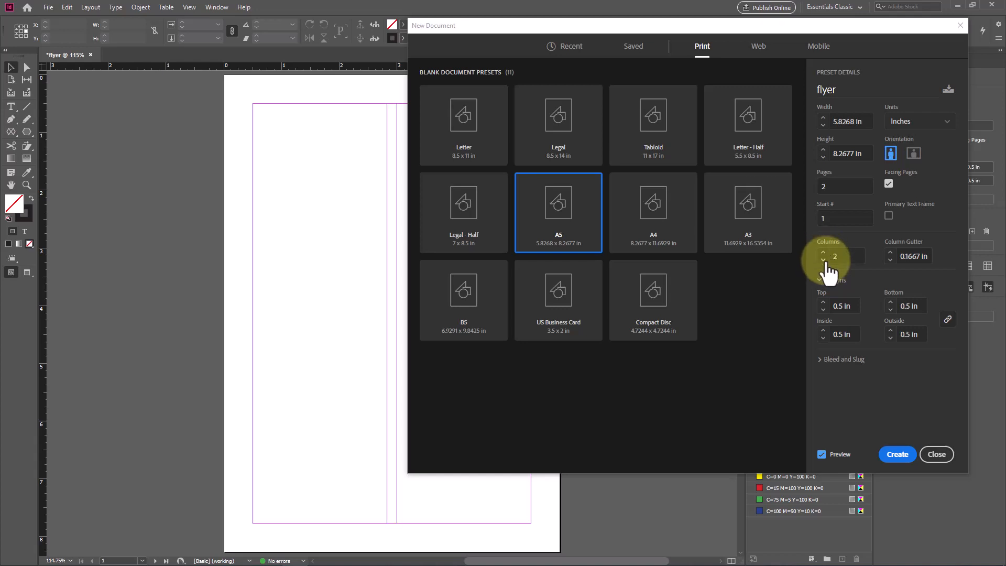
# Increase the column gutter to 0.5 in
pyautogui.doubleClick(898, 256)
pyautogui.moveTo(898, 256); pyautogui.dragTo(927, 257)
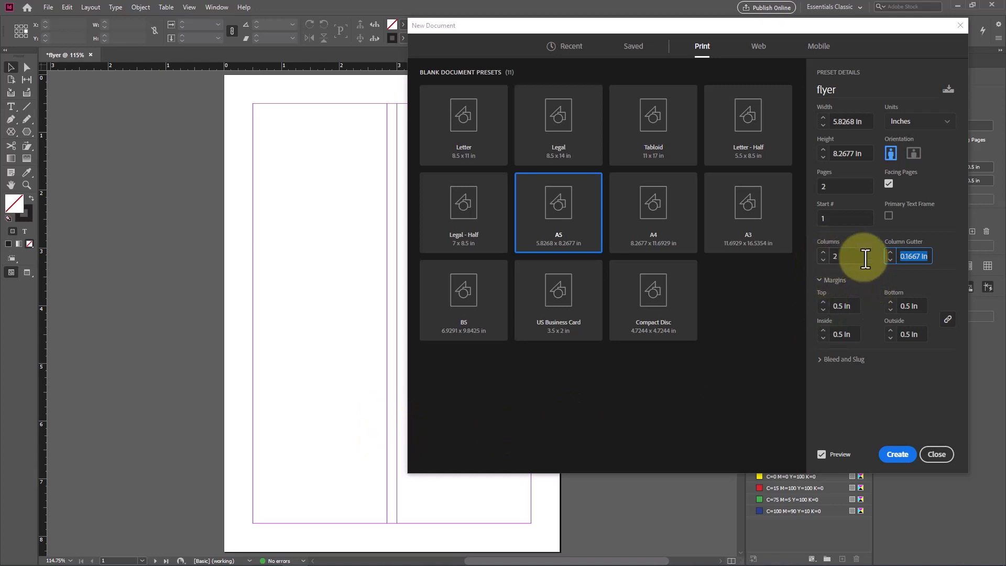
pyautogui.click(889, 253)
pyautogui.click(890, 253)
pyautogui.click(889, 253)
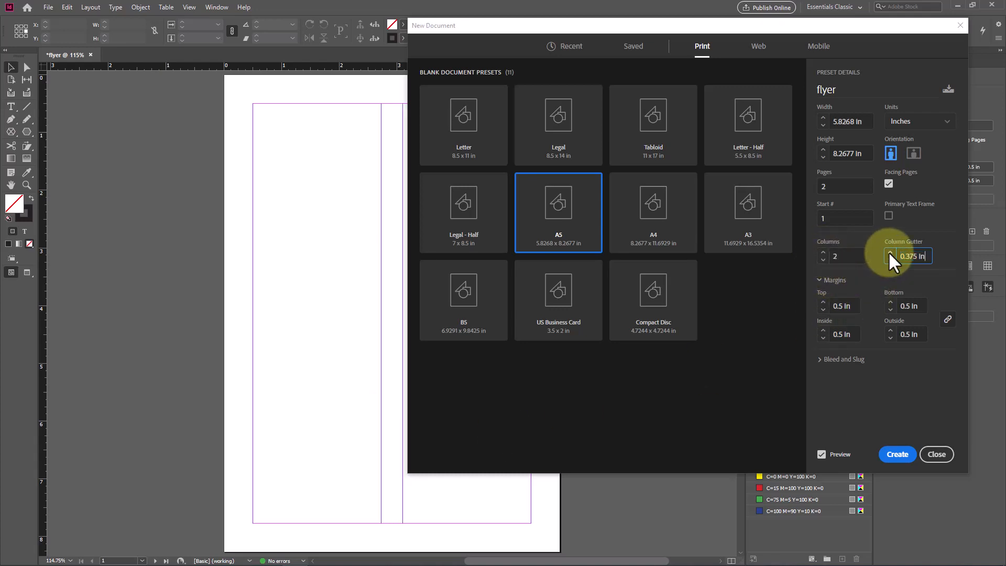
pyautogui.click(890, 253)
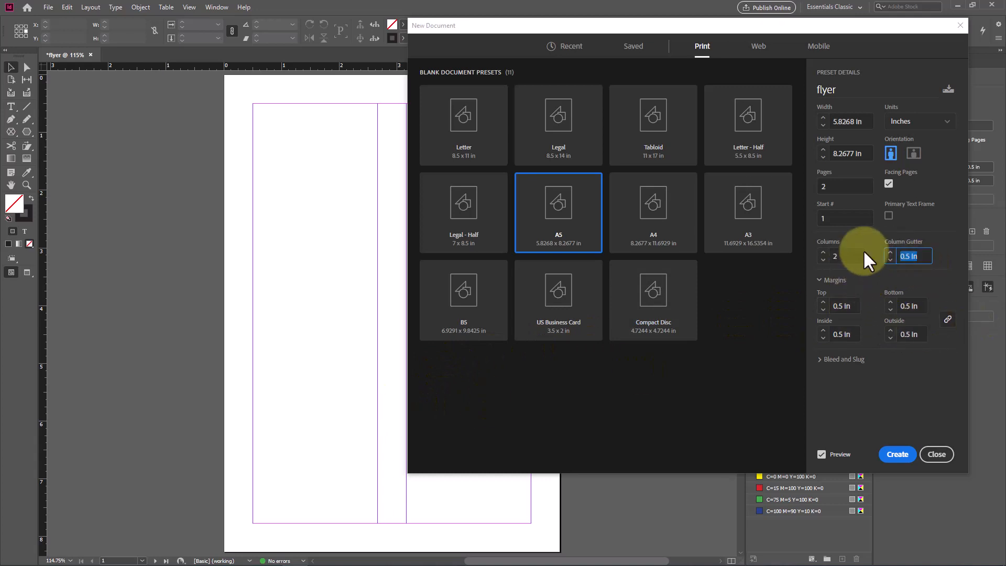
pyautogui.press('Tab')
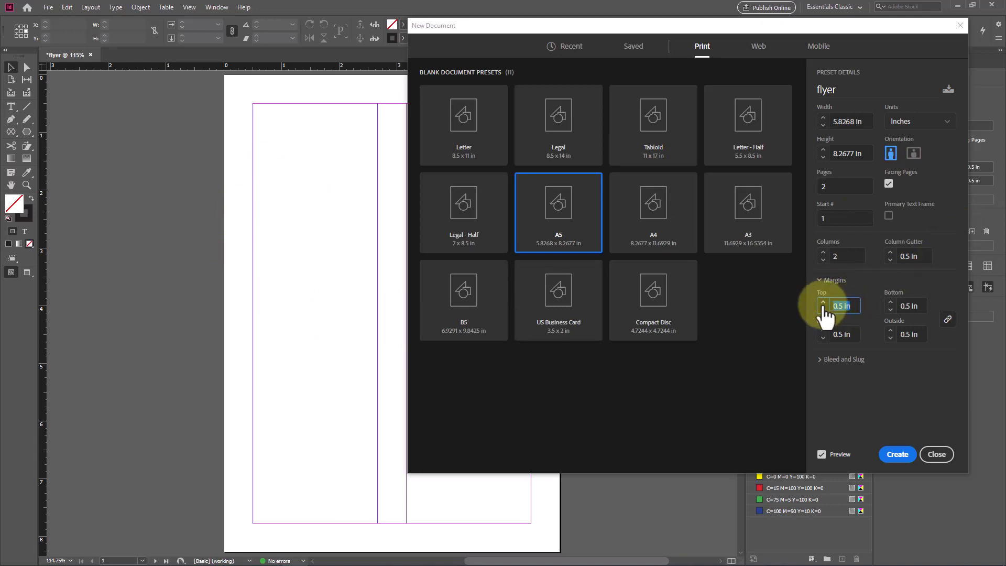
# Set the linked page margins to 0.127 in on all sides
pyautogui.press('BackSpace')
pyautogui.write('.127')
pyautogui.click(914, 305)
pyautogui.doubleClick(913, 306)
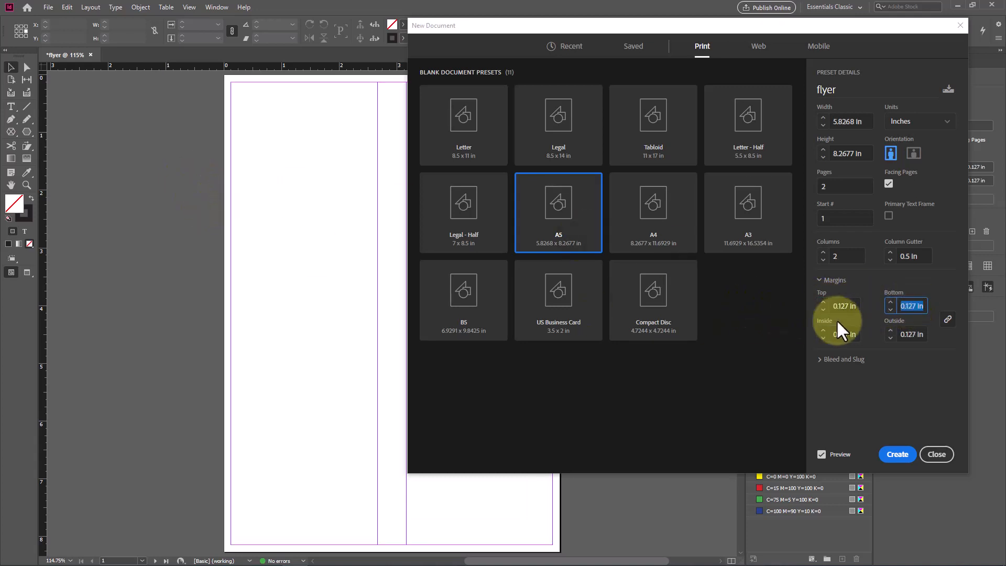
# Set the linked page margins to 0.5 in on all sides
pyautogui.doubleClick(844, 305)
pyautogui.write('.5')
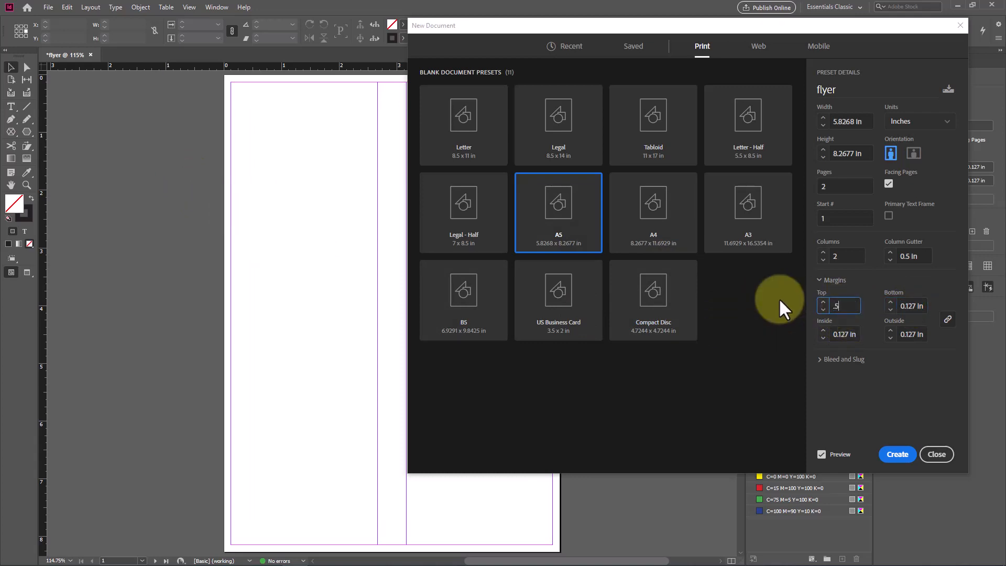
pyautogui.doubleClick(909, 306)
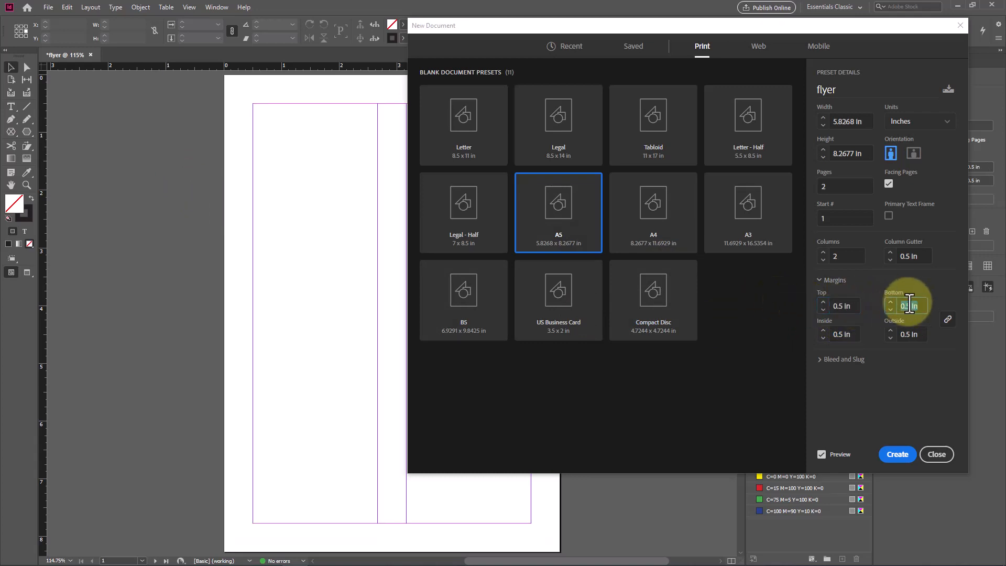
# Switch the document units to Centimeters and select the page height value
pyautogui.click(939, 123)
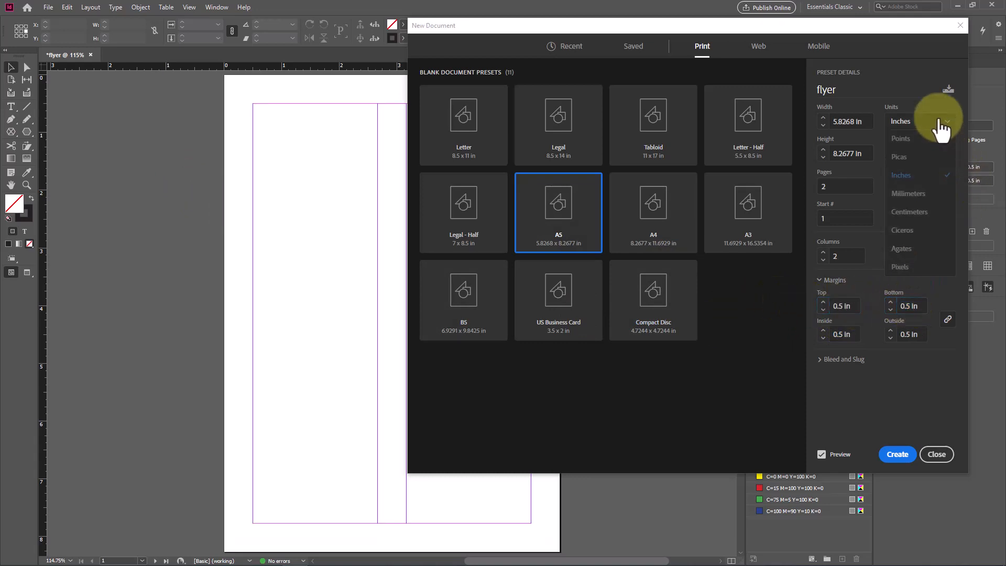
pyautogui.click(917, 214)
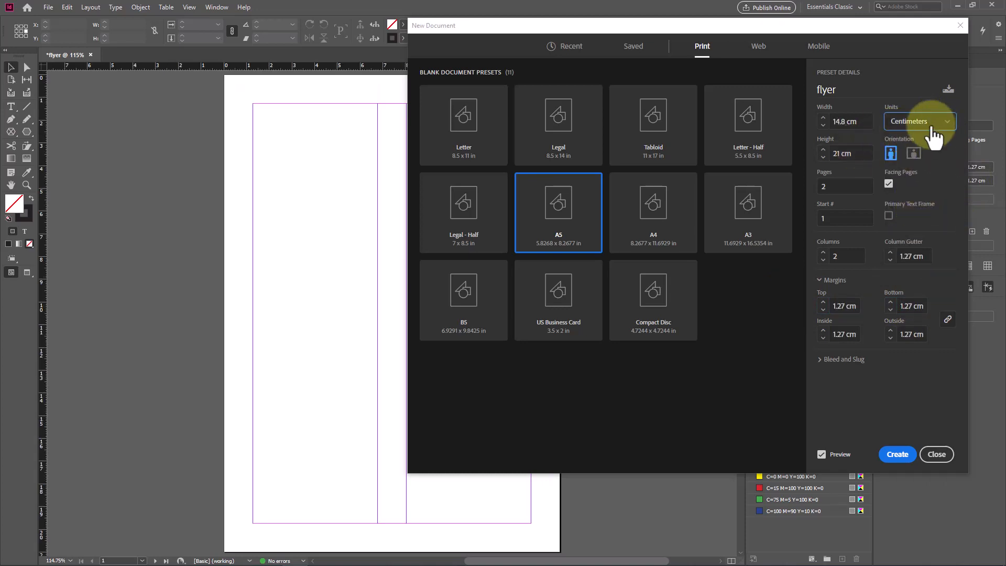
pyautogui.doubleClick(838, 153)
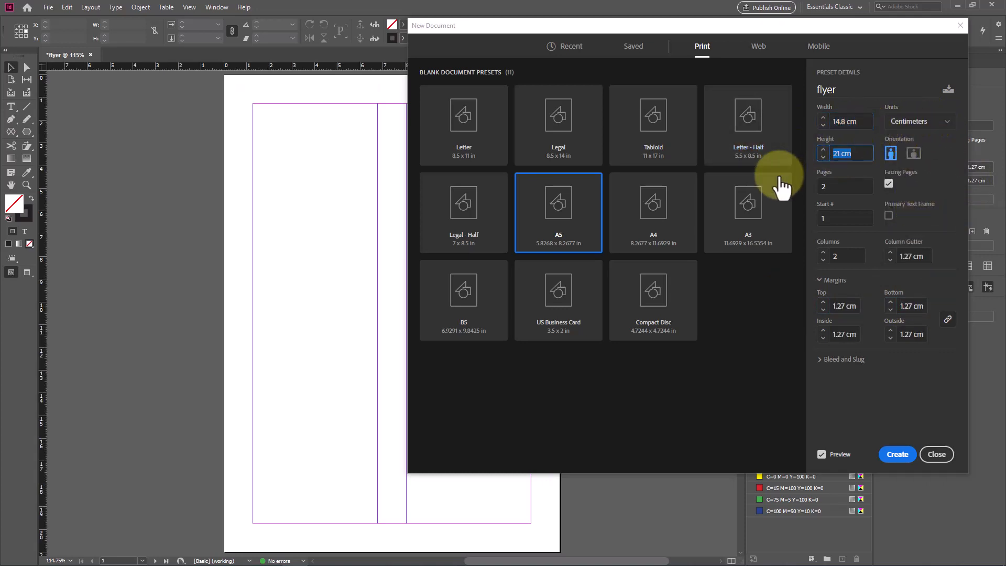
# Set the linked page margins to 1 cm on all sides and the column gutter to 1 cm
pyautogui.click(861, 305)
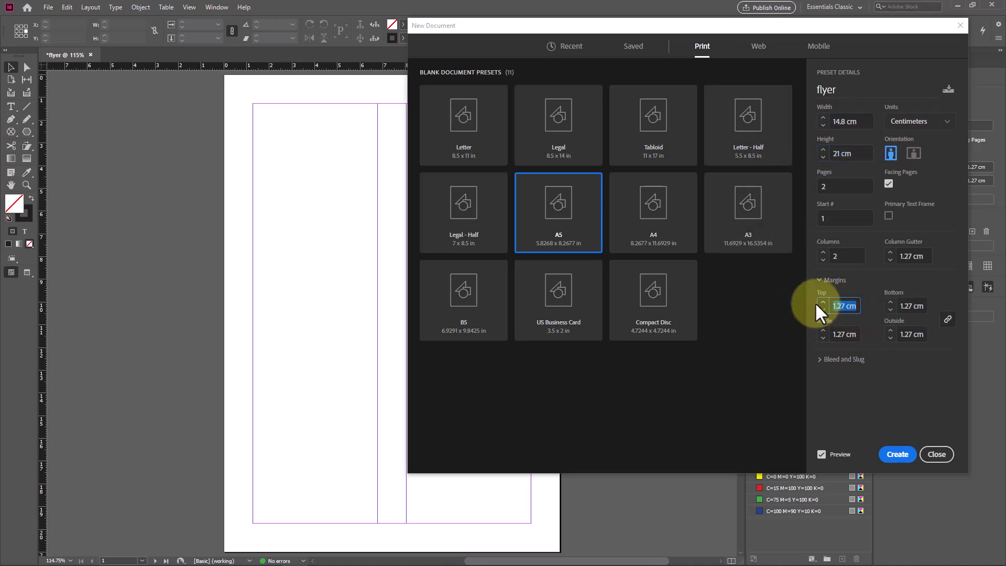
pyautogui.write('1')
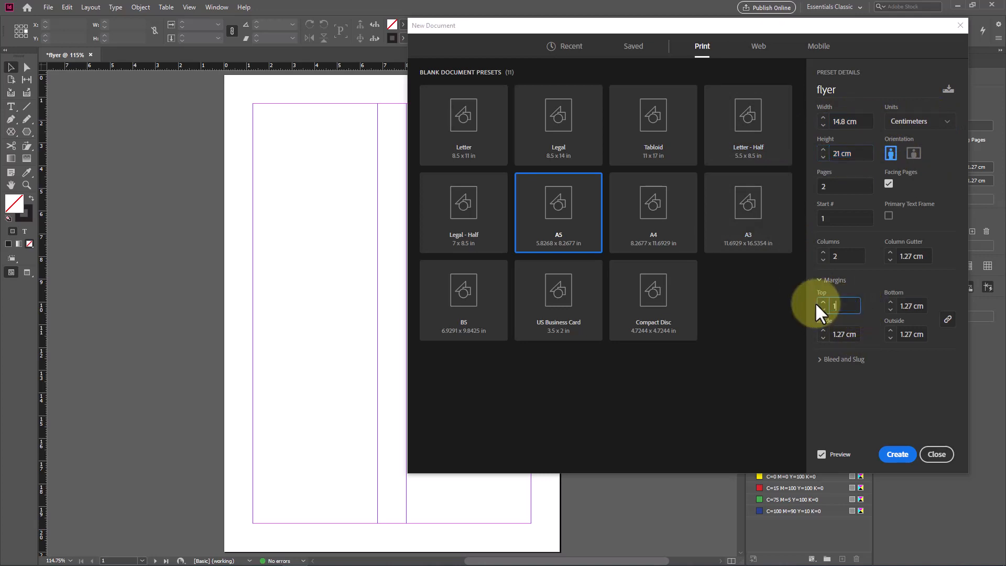
pyautogui.click(844, 333)
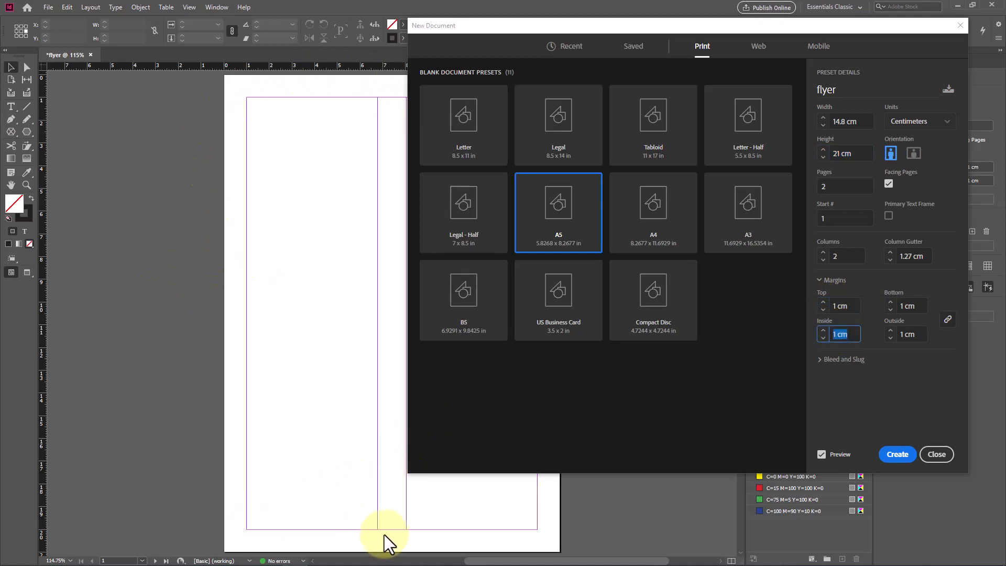
pyautogui.click(894, 257)
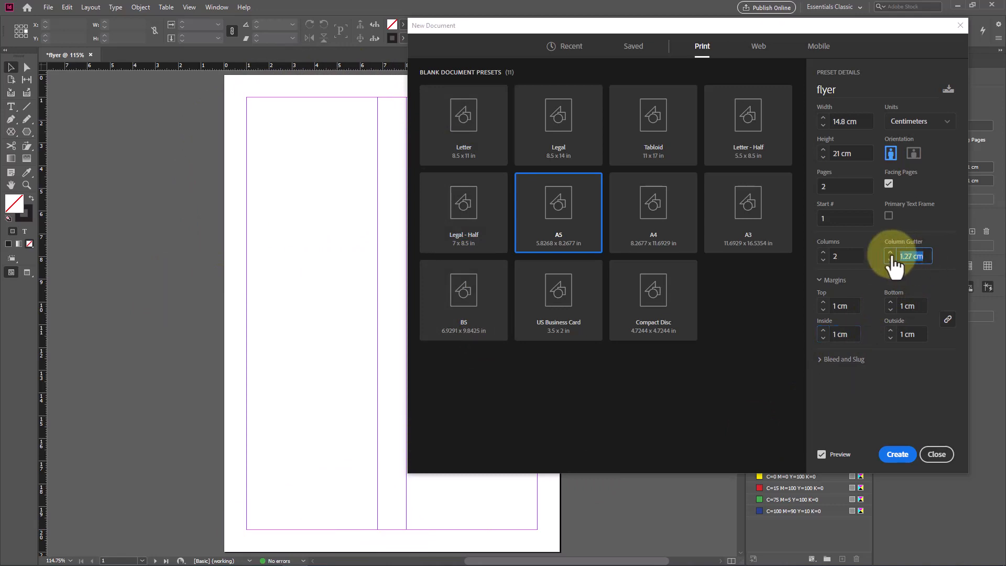
pyautogui.write('1')
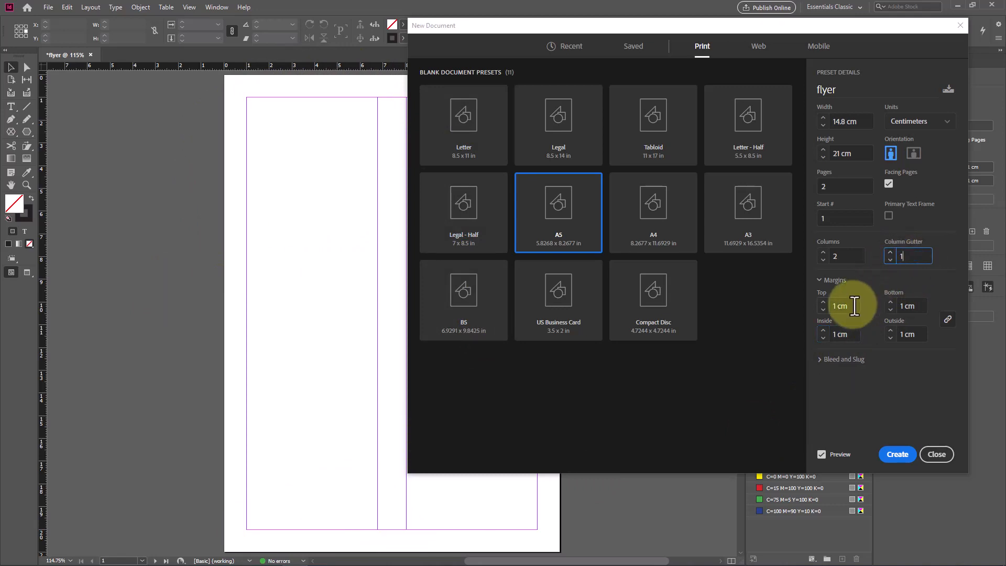
pyautogui.press('Tab')
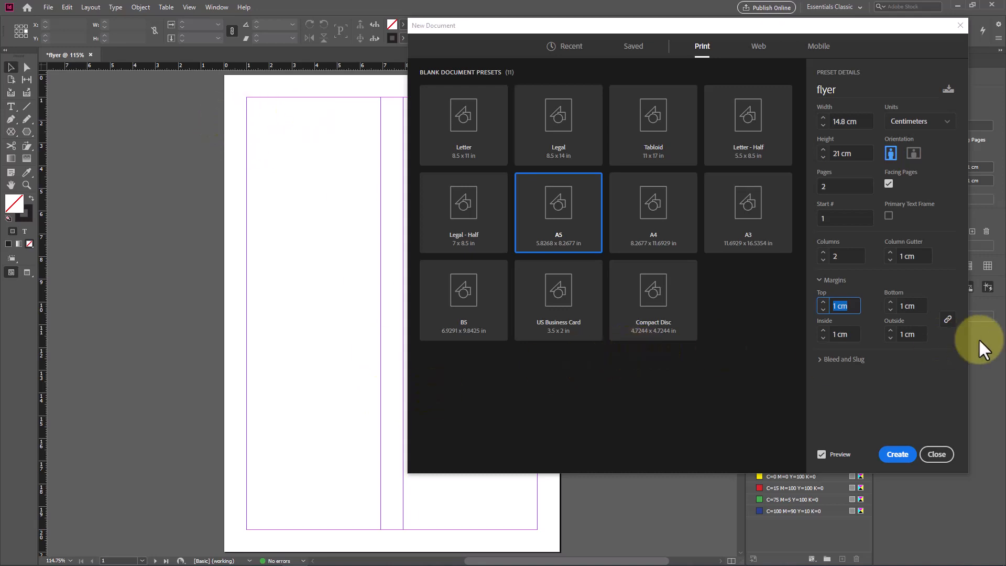
# Expand the Bleed and Slug settings and set the linked bleed to 2 mm on all sides
pyautogui.click(825, 359)
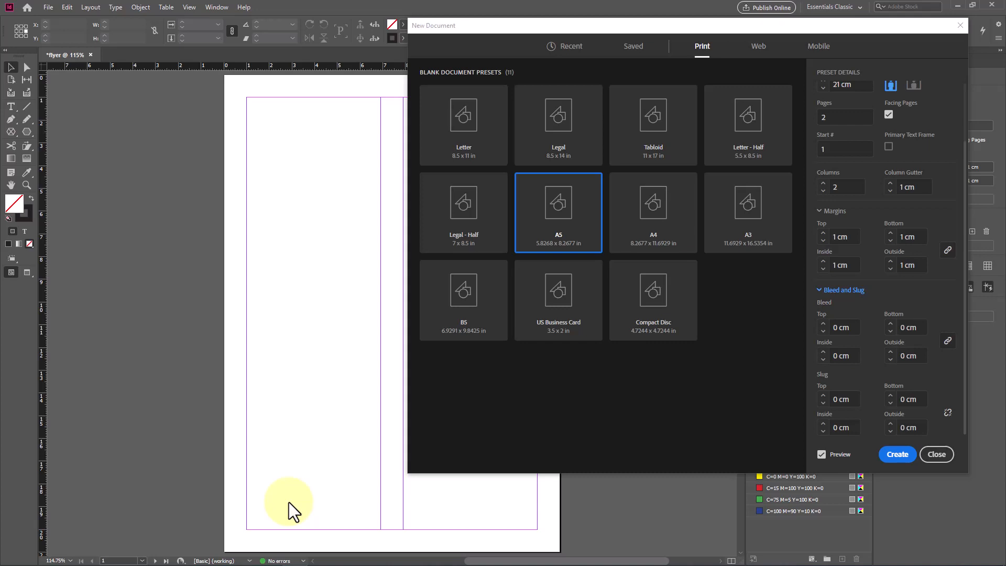
pyautogui.click(845, 328)
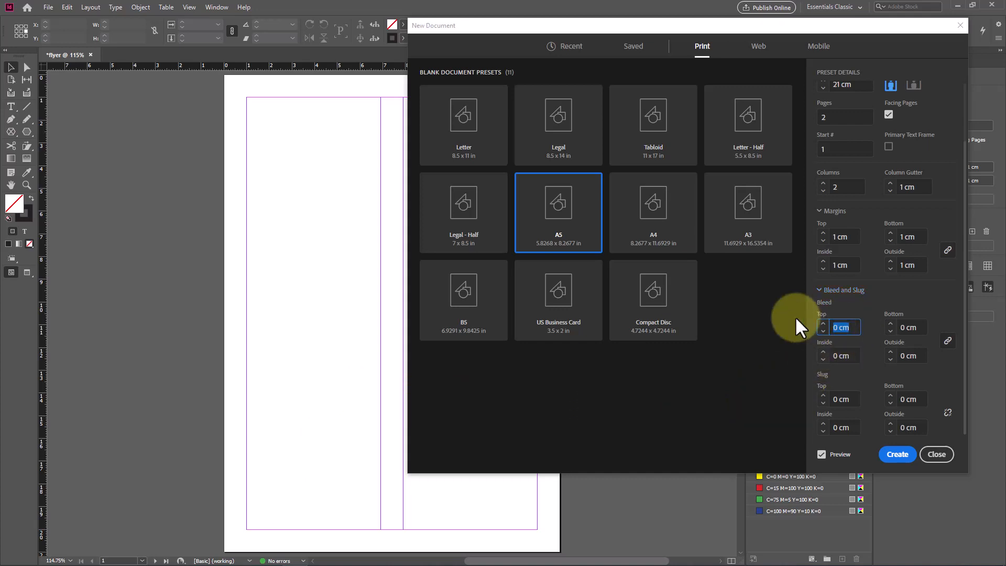
pyautogui.write('2mm')
pyautogui.click(846, 355)
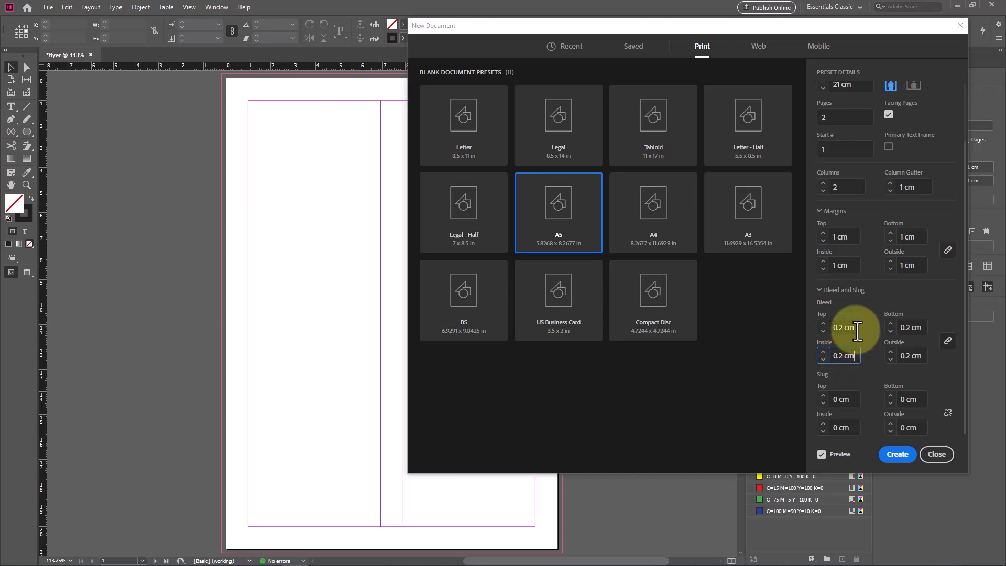
# Set the linked bleed to 1 mm on all sides
pyautogui.moveTo(856, 327); pyautogui.dragTo(824, 328)
pyautogui.write('1')
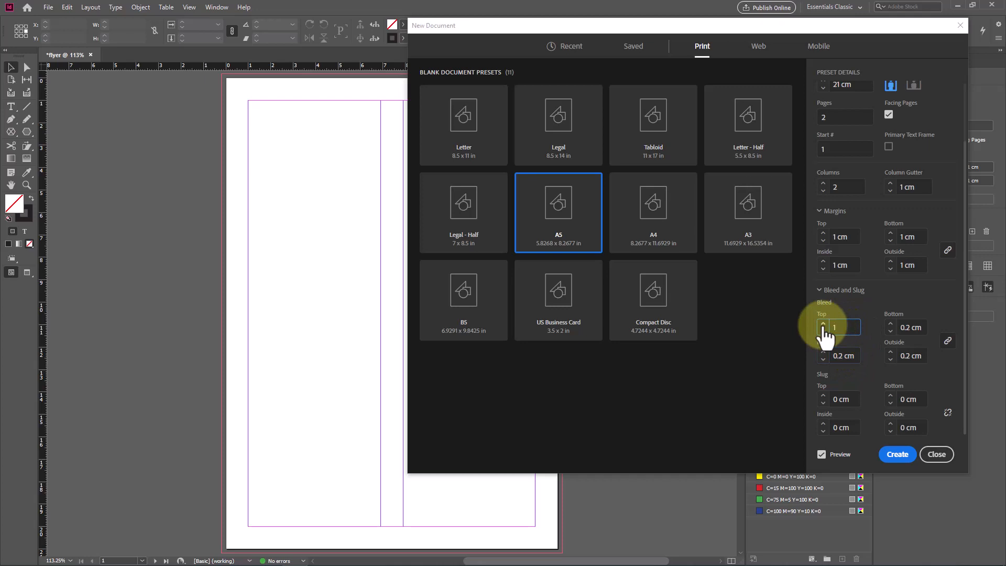
pyautogui.write('mm')
pyautogui.click(838, 354)
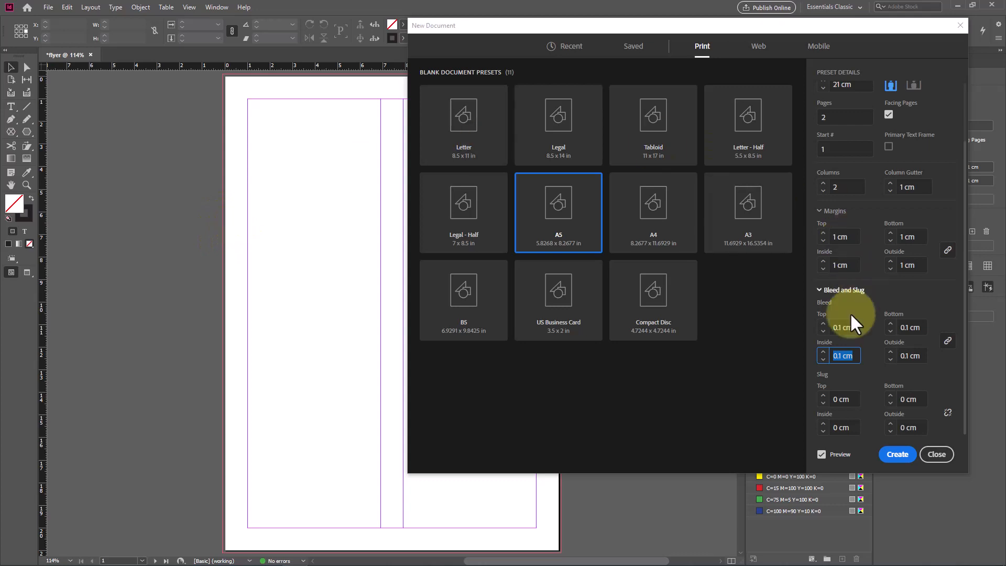
# Try a top slug of 0.4 cm and reset it to 0
pyautogui.click(827, 398)
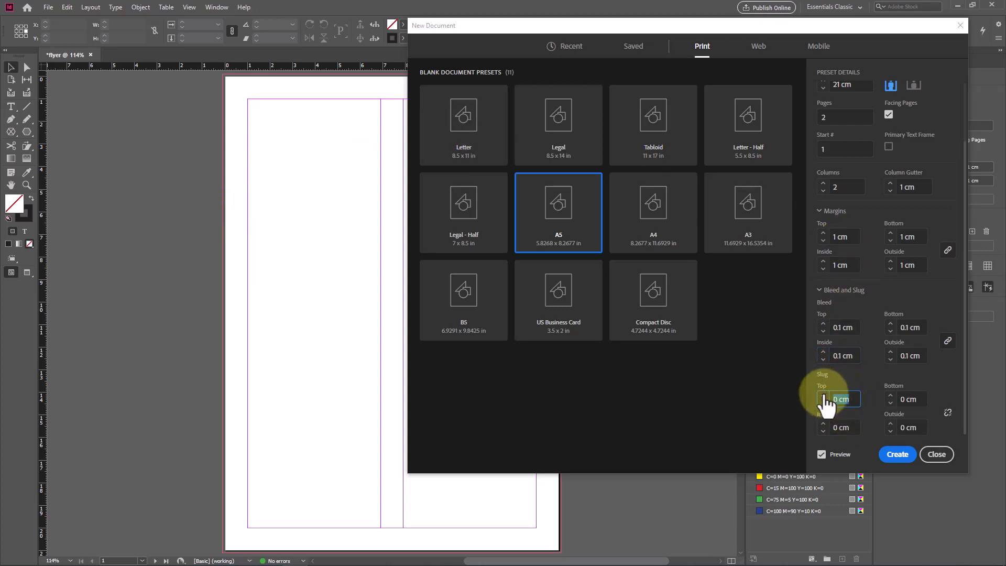
pyautogui.click(824, 396)
pyautogui.click(824, 396)
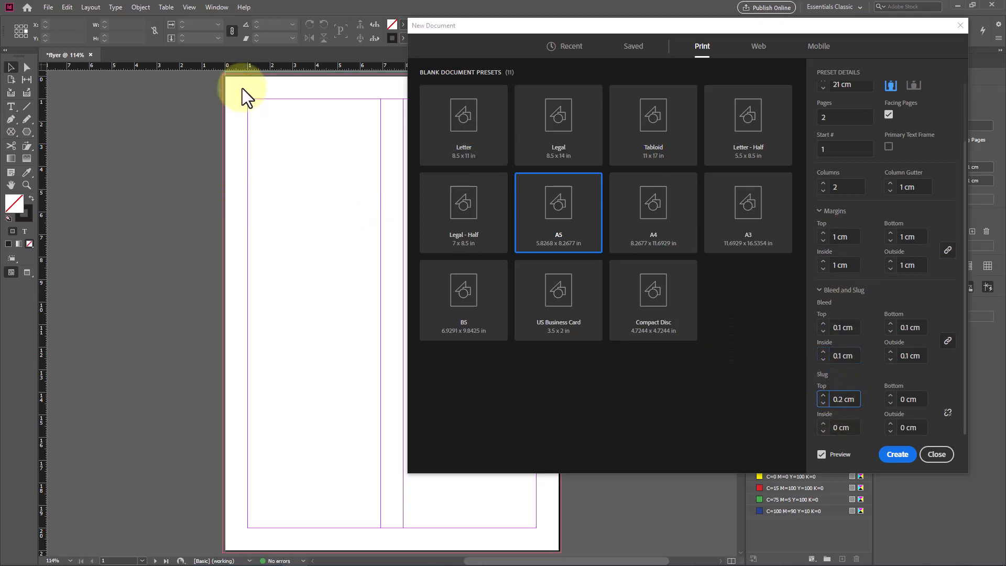
pyautogui.click(823, 396)
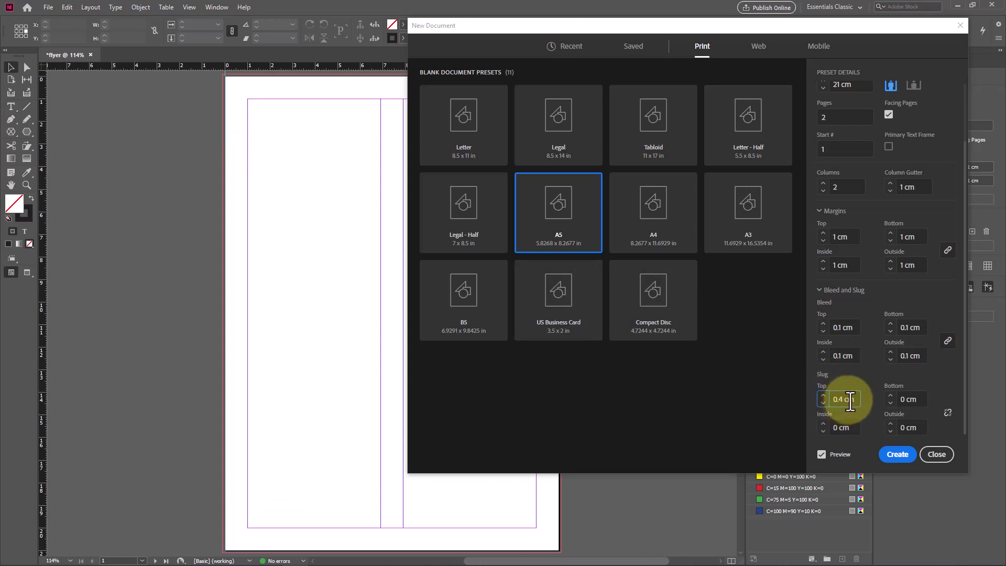
pyautogui.moveTo(856, 400); pyautogui.dragTo(797, 392)
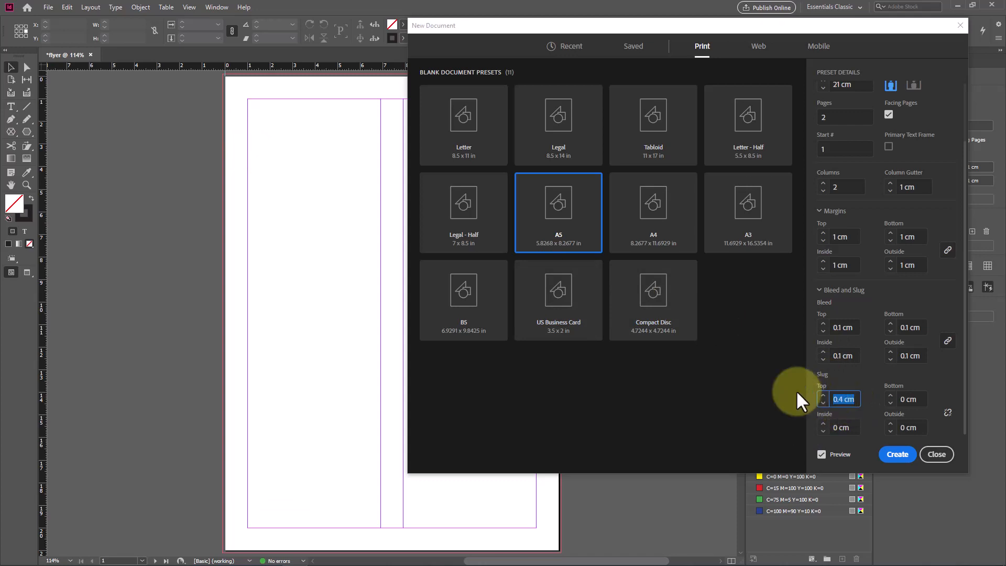
pyautogui.write('0')
# Save the current document settings as a preset named "flyer a5"
pyautogui.scroll(3, 870, 325)
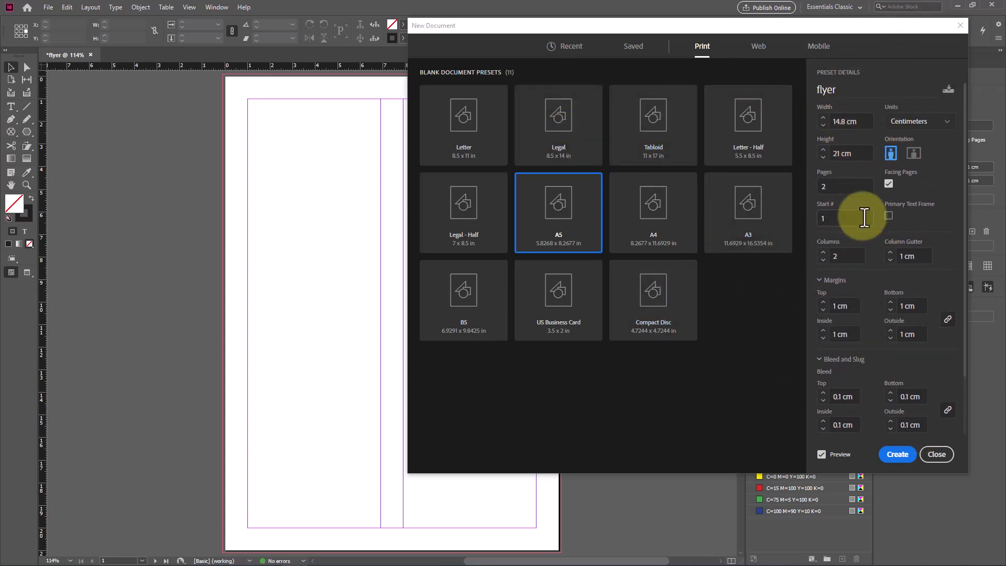
pyautogui.click(948, 93)
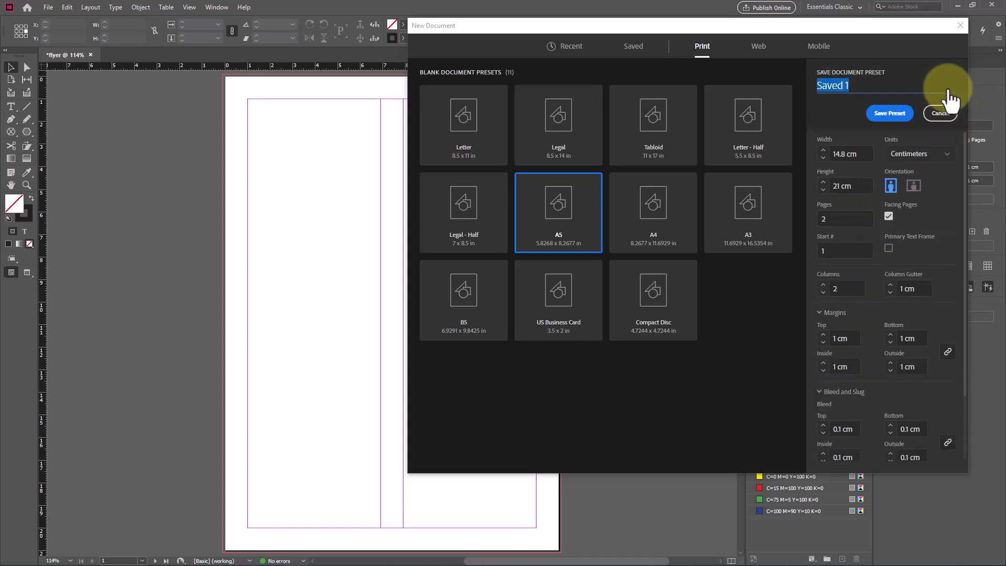
pyautogui.write('flyer')
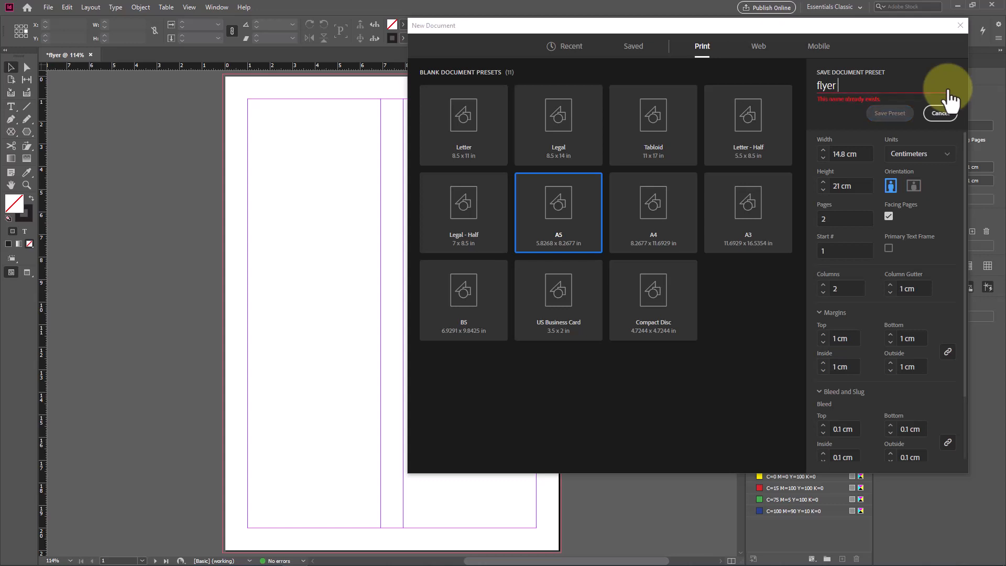
pyautogui.write(' a5')
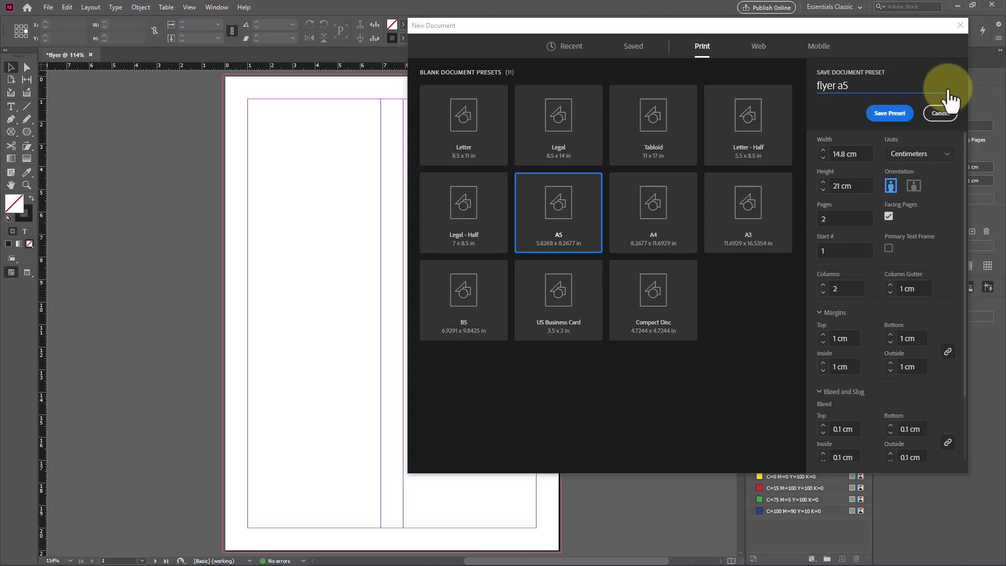
pyautogui.click(889, 113)
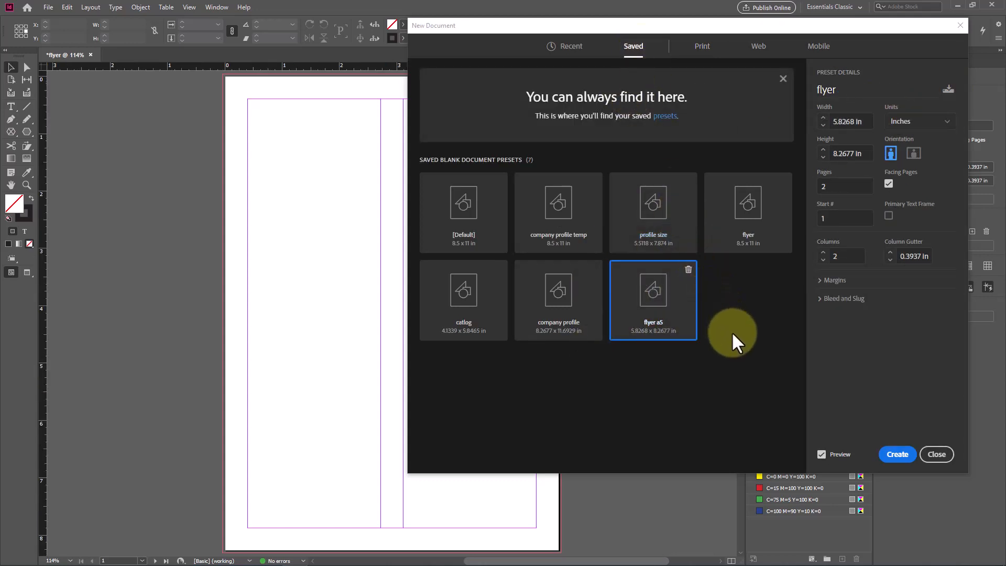
# Create the flyer document from the saved "flyer a5" preset
pyautogui.click(702, 55)
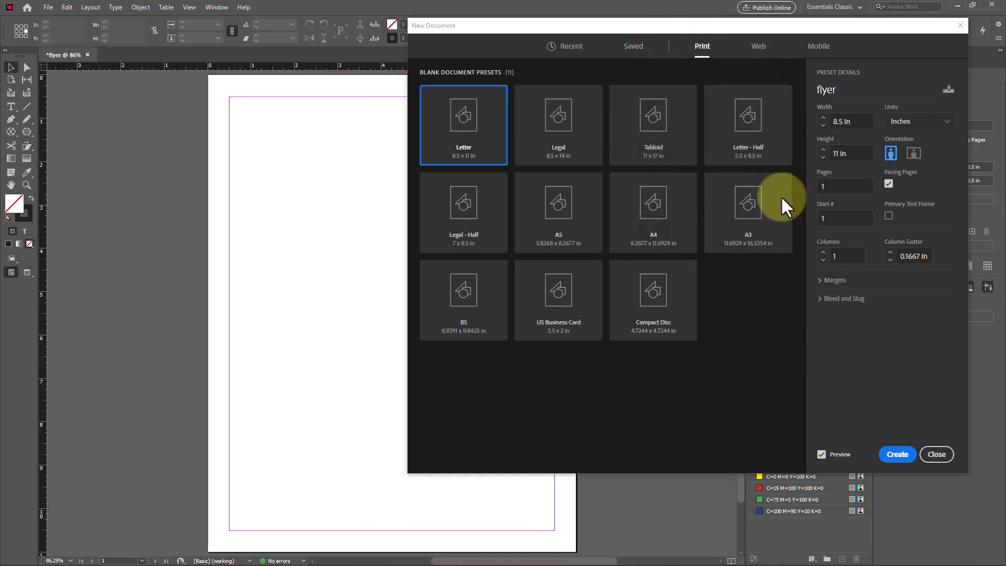
pyautogui.click(633, 48)
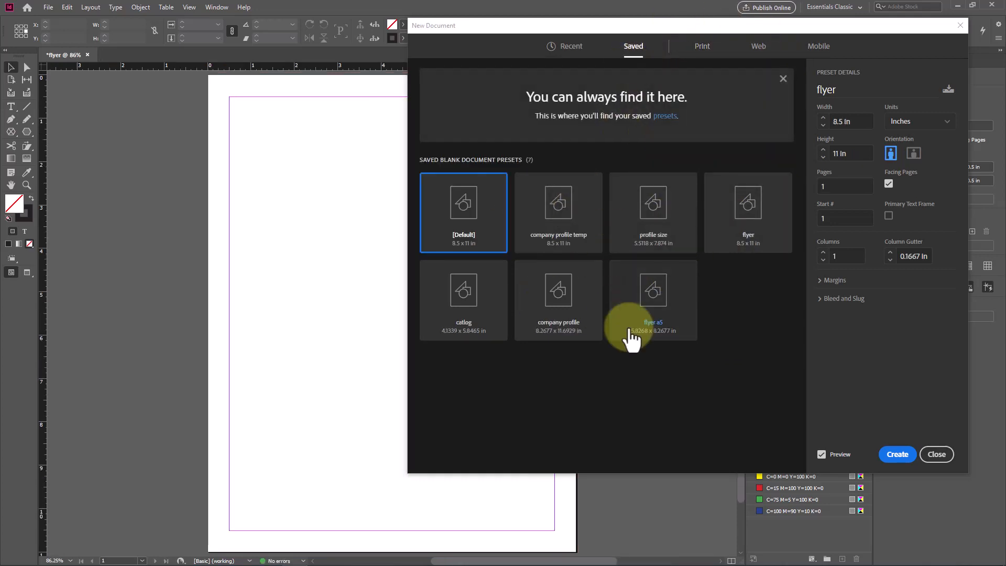
pyautogui.click(651, 303)
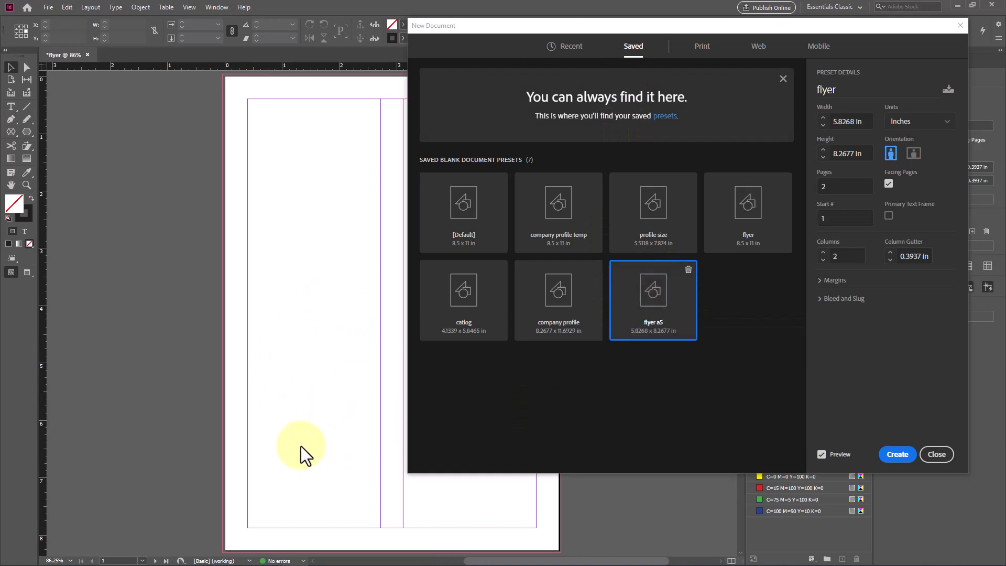
pyautogui.click(897, 454)
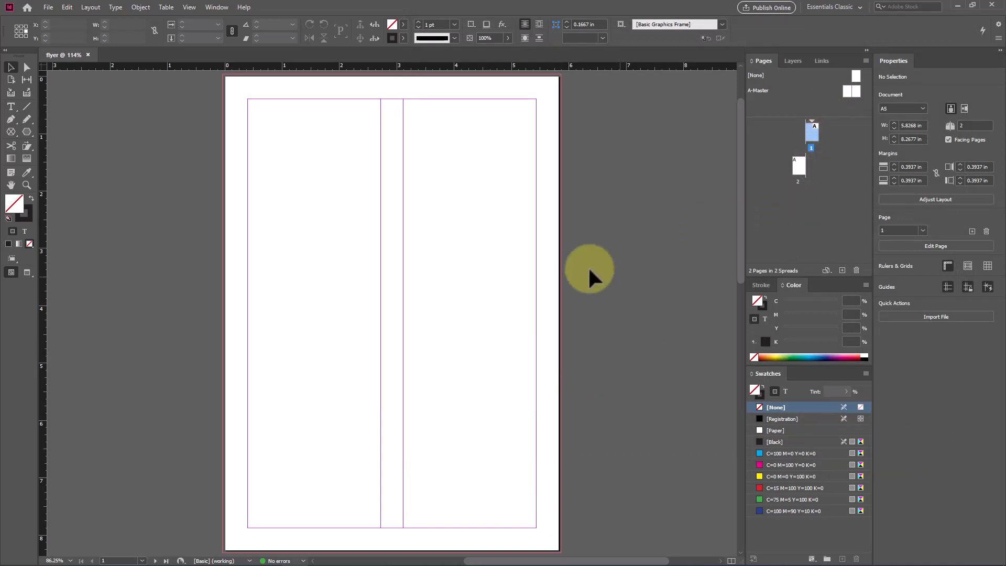
pyautogui.scroll(-8, 400, 235)
pyautogui.scroll(2, 399, 236)
pyautogui.scroll(8, 400, 235)
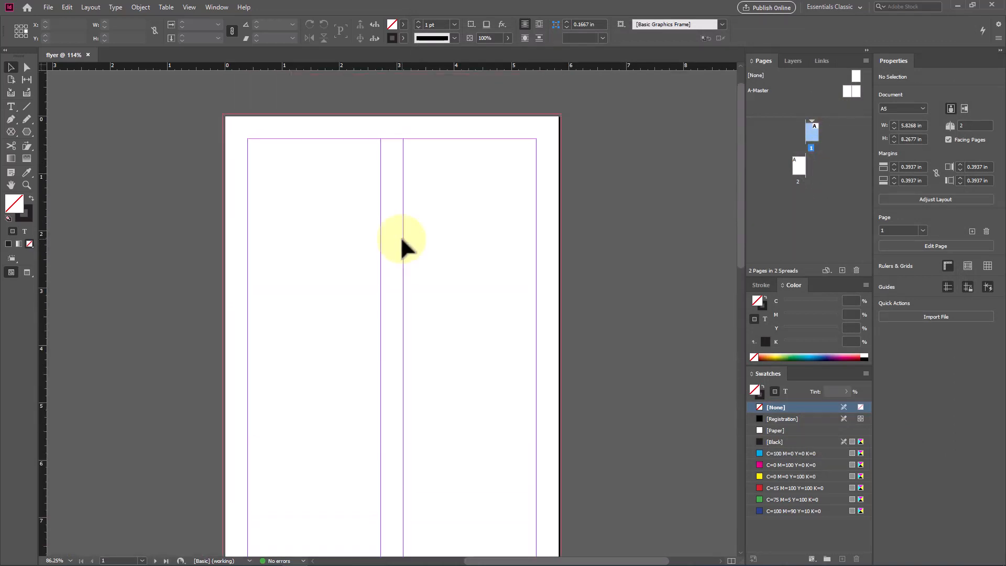
pyautogui.scroll(-3, 400, 236)
pyautogui.scroll(3, 400, 235)
# Switch the workspace to Essentials
pyautogui.click(219, 6)
pyautogui.moveTo(328, 33)
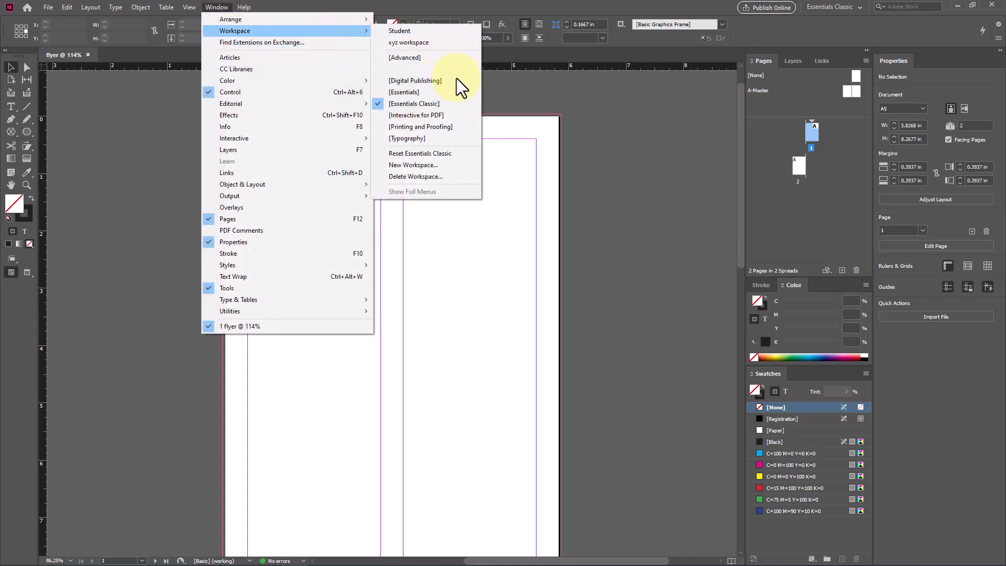
pyautogui.click(454, 97)
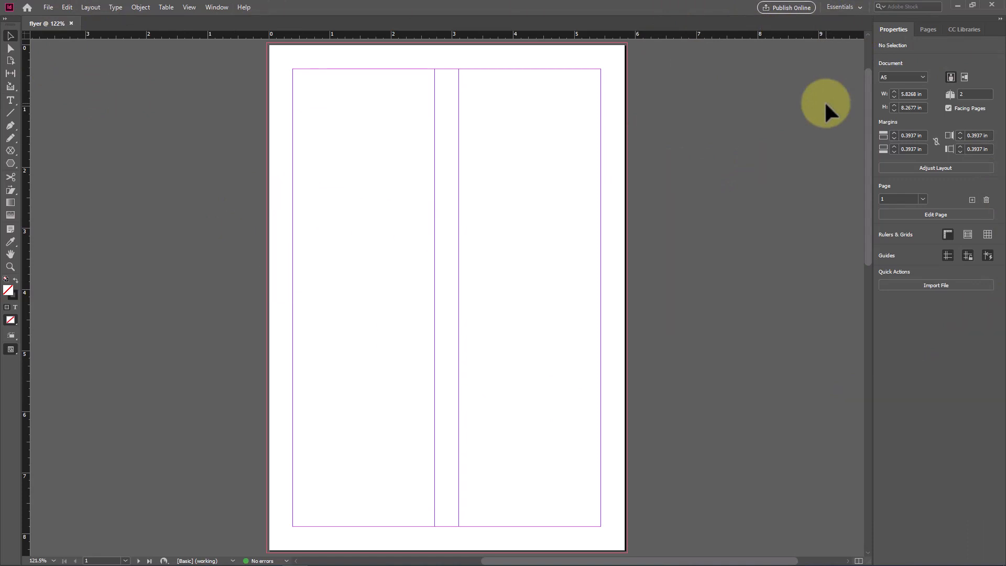
# Switch the workspace back to Essentials Classic
pyautogui.click(217, 8)
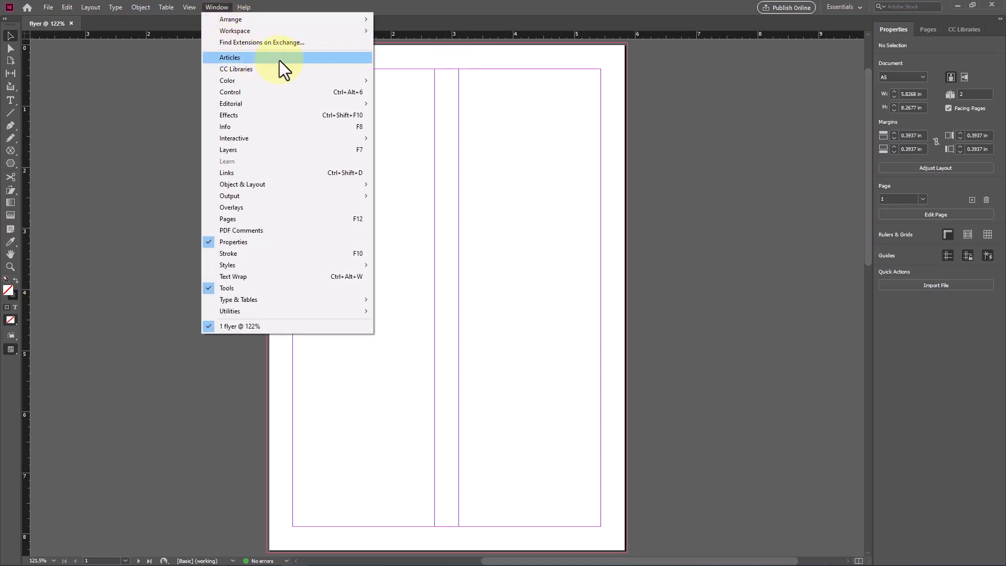
pyautogui.moveTo(314, 34)
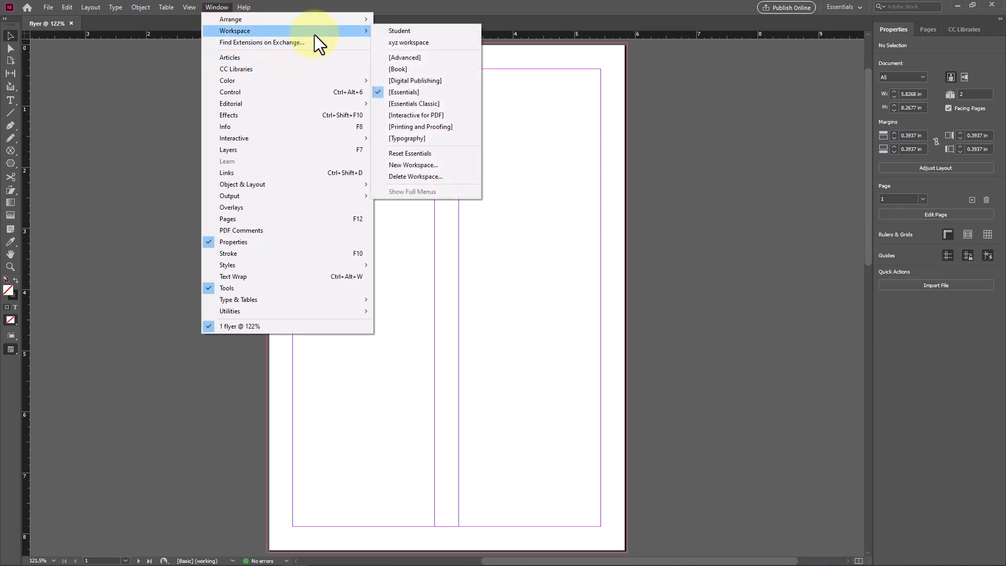
pyautogui.click(447, 104)
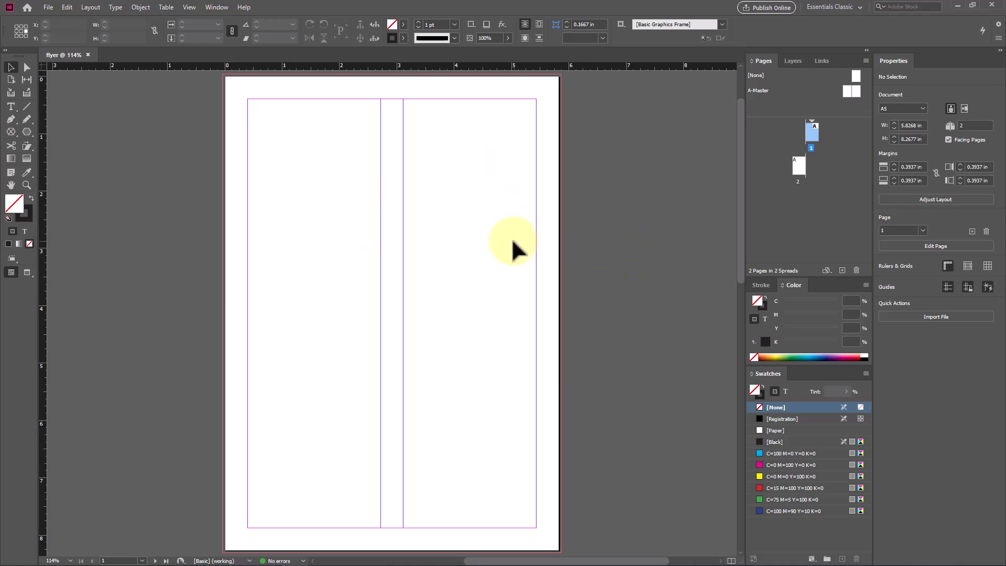
# Reset the Essentials Classic workspace to its default layout
pyautogui.click(216, 6)
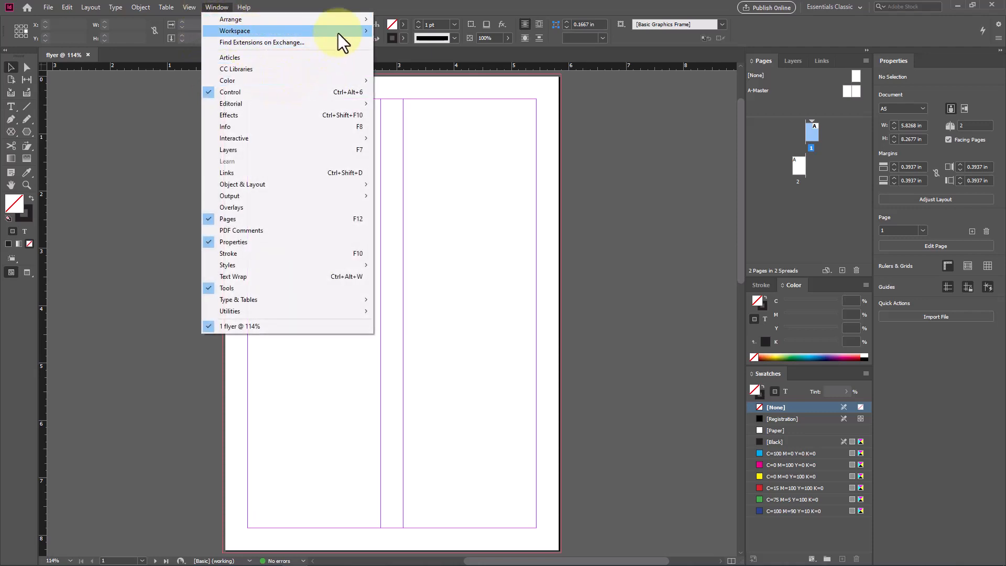
pyautogui.moveTo(338, 31)
pyautogui.click(457, 154)
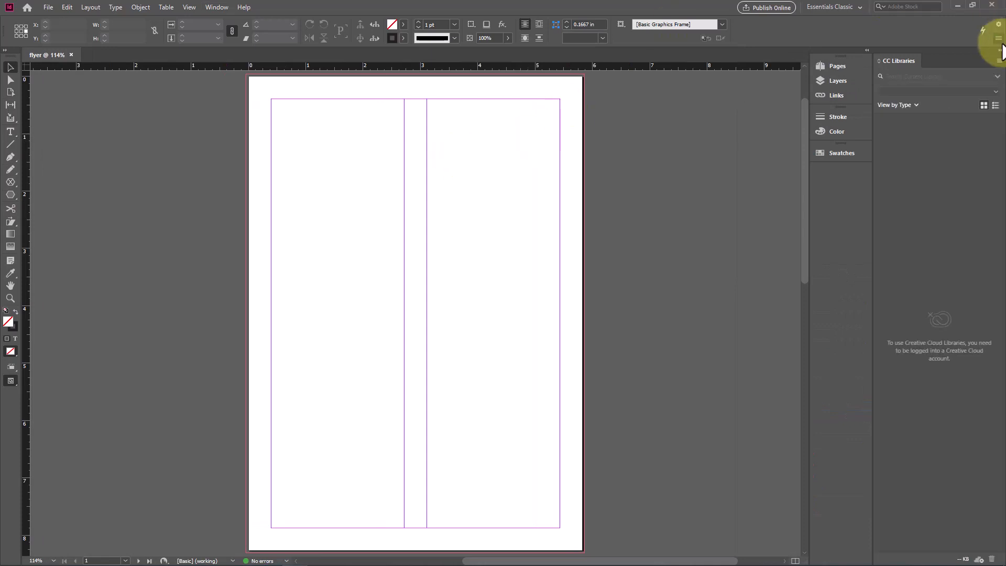
# Close the CC Libraries panel and expand the collapsed Pages, Color and Swatches panels
pyautogui.rightClick(900, 60)
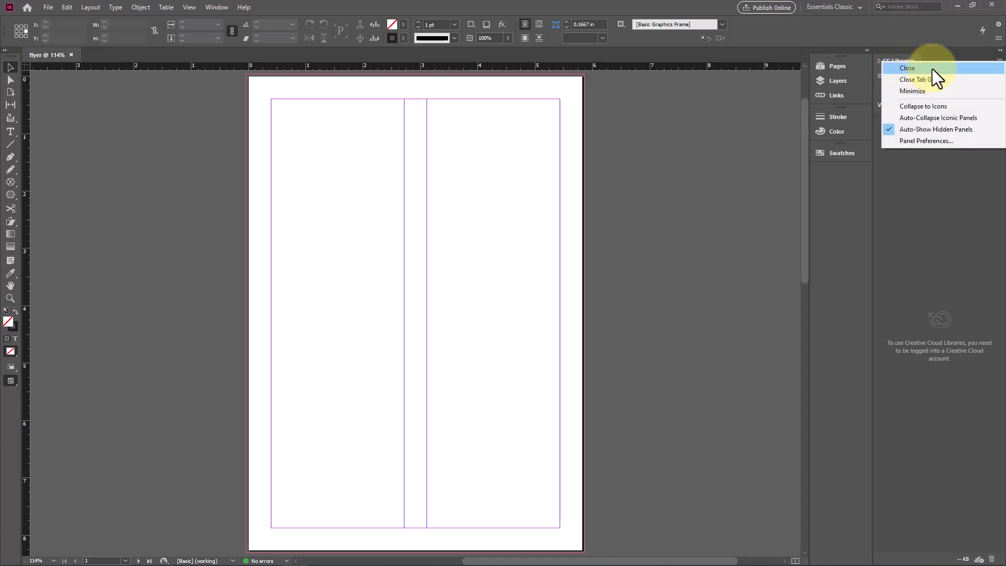
pyautogui.click(933, 68)
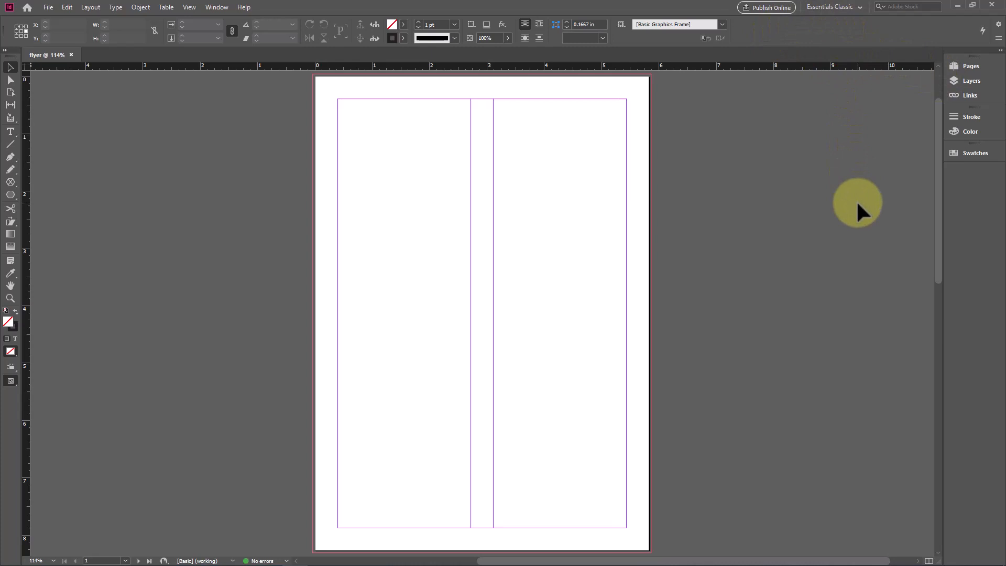
pyautogui.click(1001, 51)
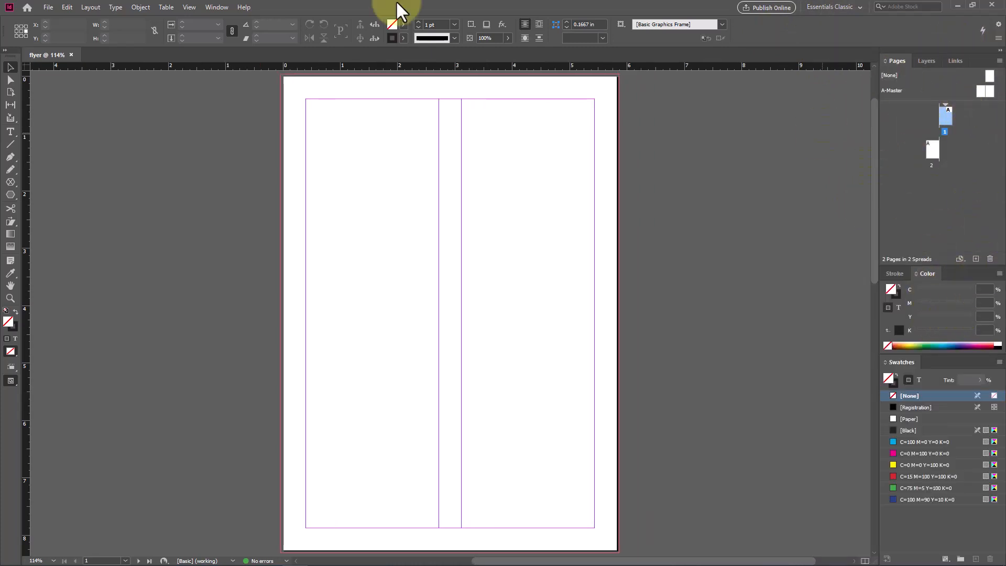
# Expand the Tools panel to two columns and show the Properties panel
pyautogui.click(5, 51)
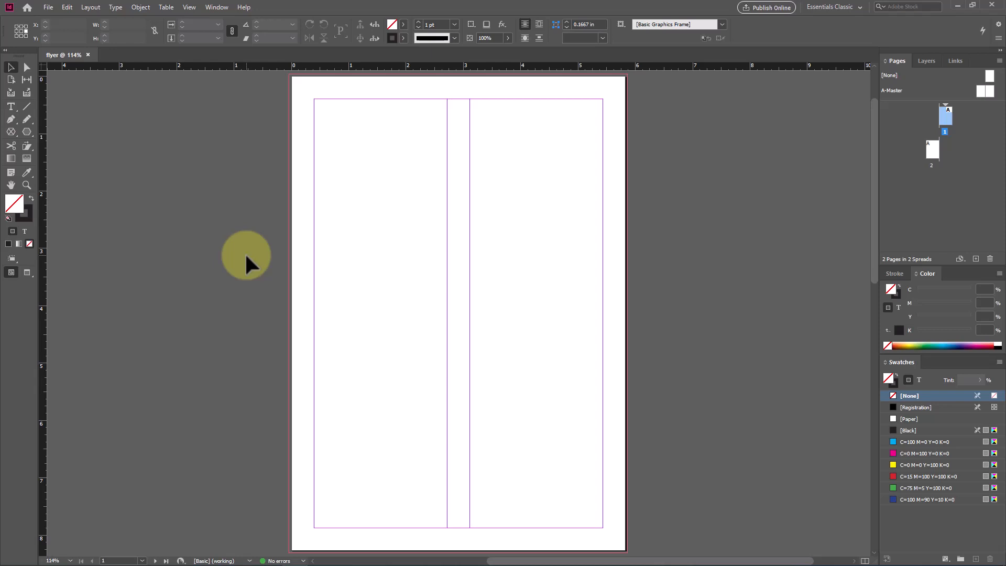
pyautogui.click(214, 7)
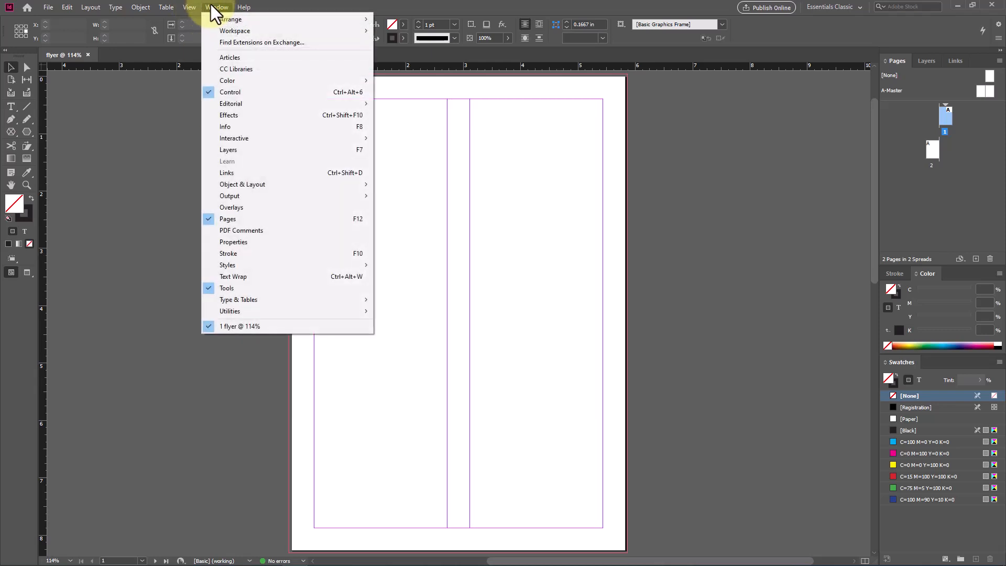
pyautogui.moveTo(289, 110)
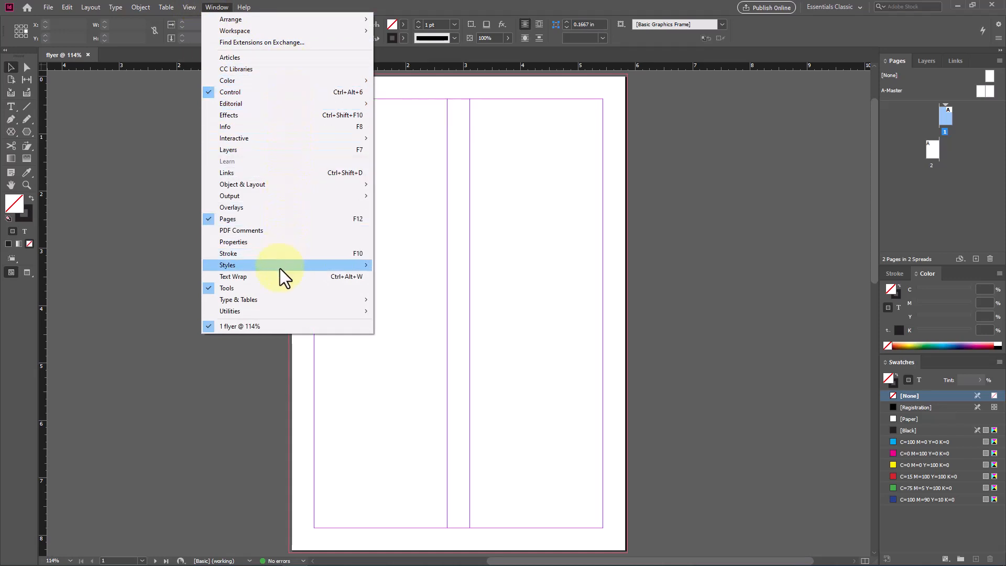
pyautogui.click(329, 241)
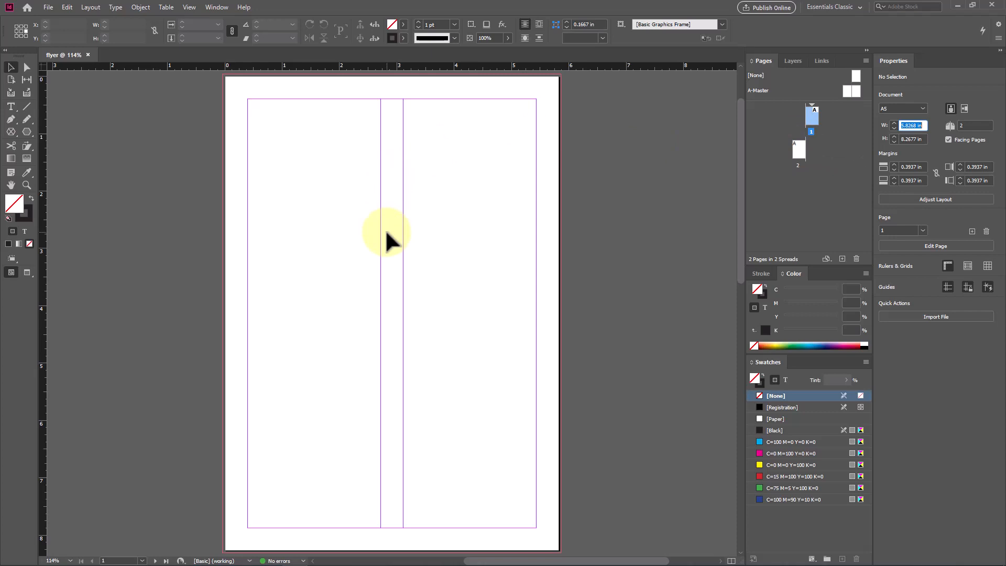
pyautogui.click(814, 186)
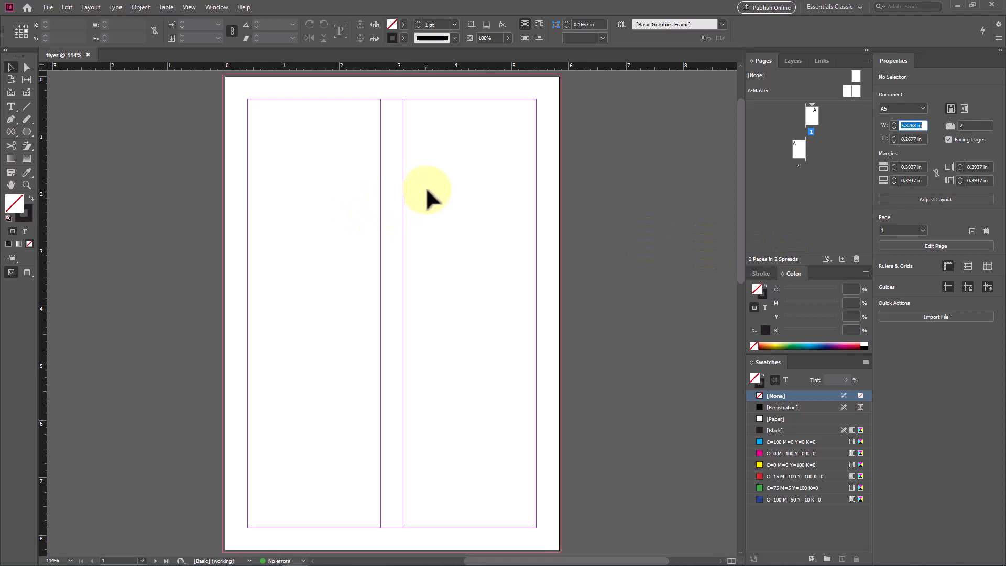
# Add four new pages to the flyer document
pyautogui.hotkey('ctrl', '-')
pyautogui.hotkey('ctrl', '-')
pyautogui.hotkey('ctrl', '-')
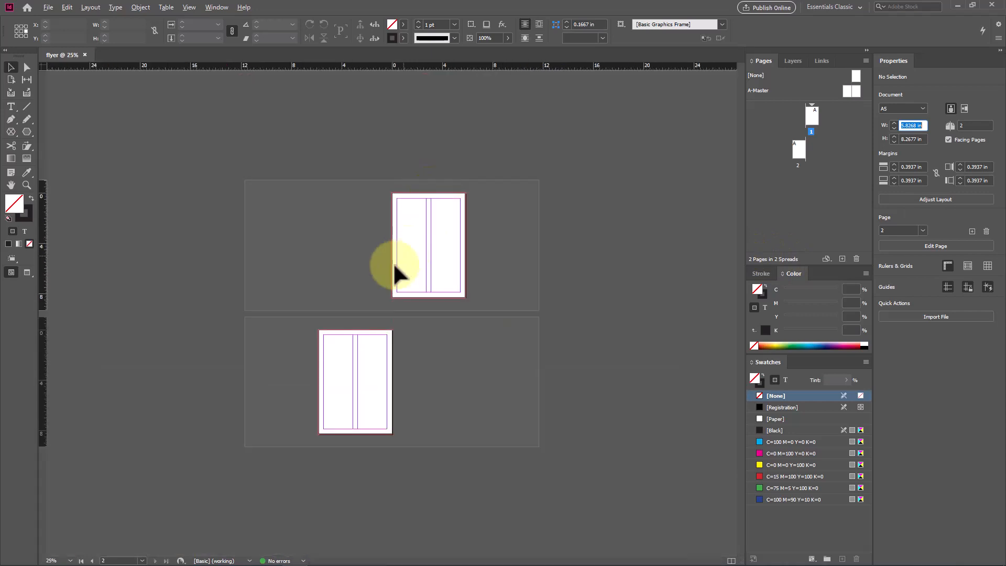
pyautogui.scroll(-2, 364, 296)
pyautogui.hotkey('ctrl', '-')
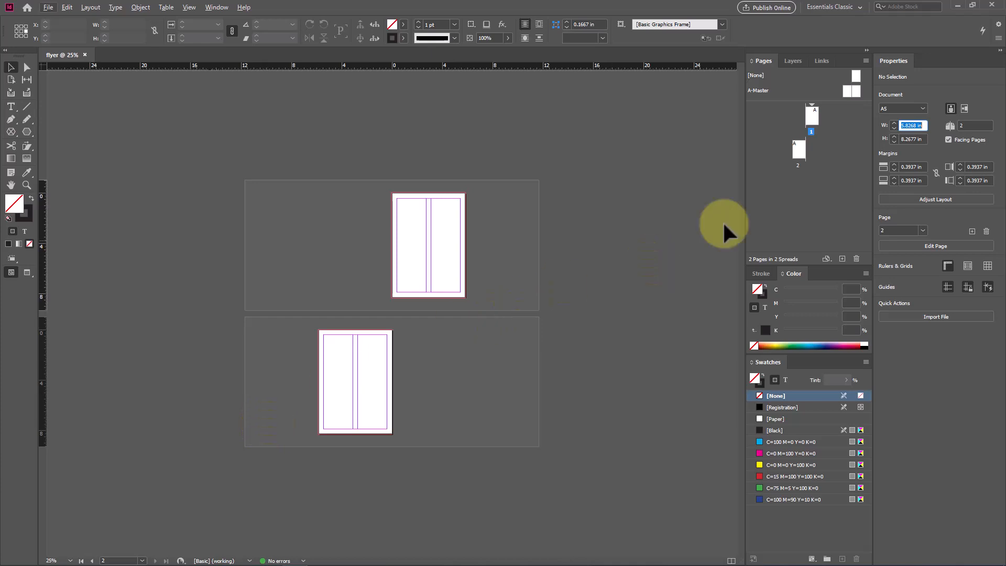
pyautogui.click(842, 259)
pyautogui.click(842, 259)
pyautogui.click(842, 260)
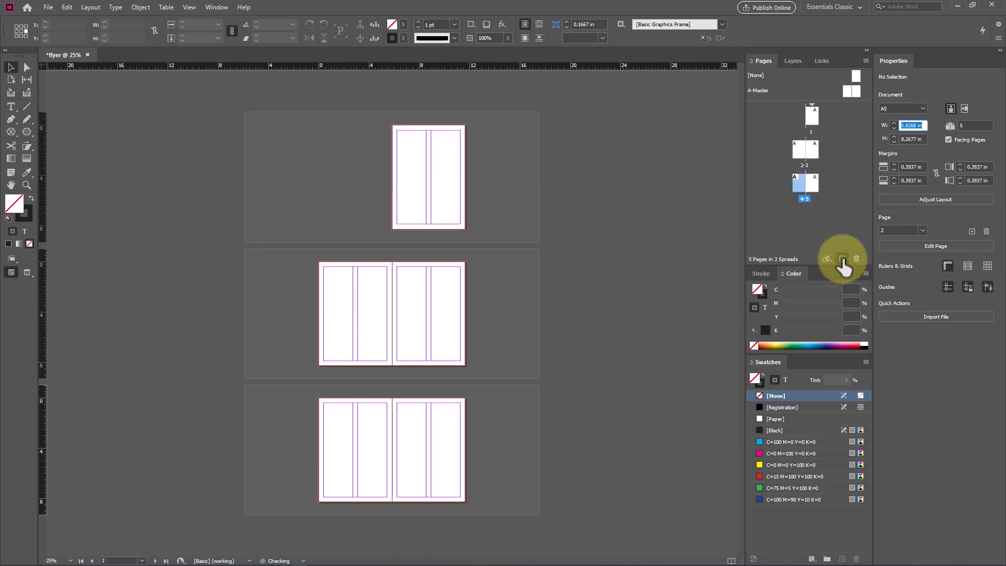
pyautogui.click(842, 259)
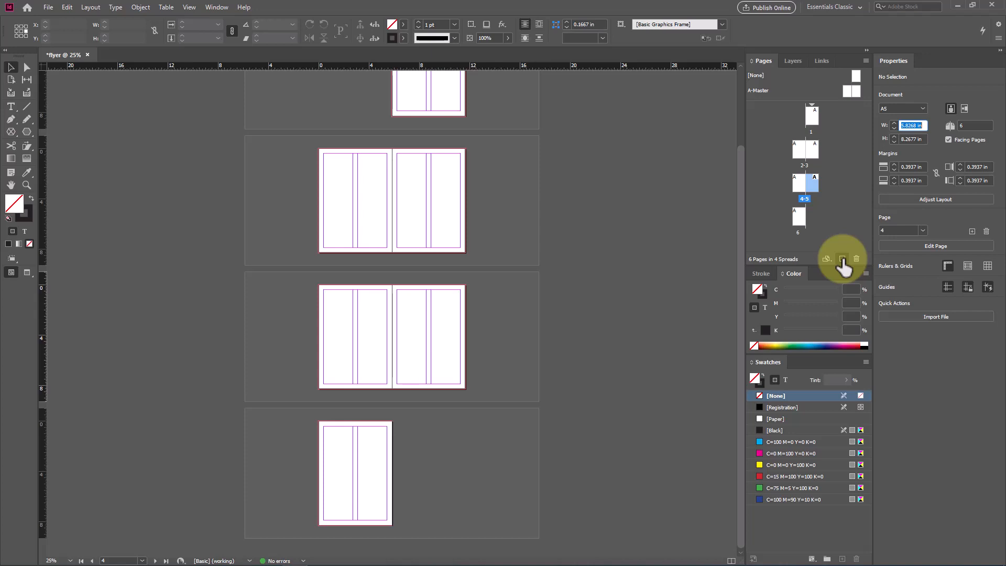
# Change the document page size to Letter and return it to A5
pyautogui.scroll(2, 422, 199)
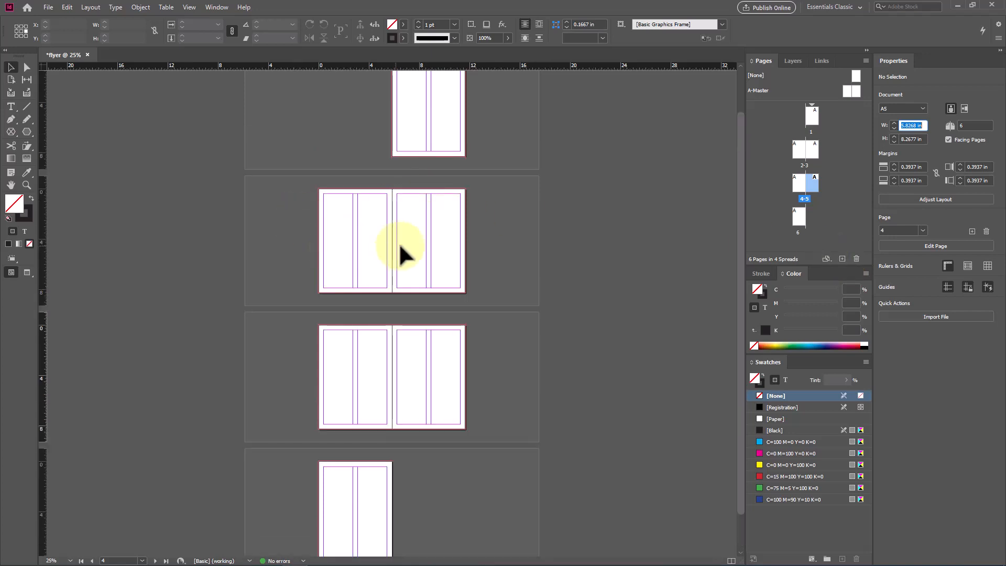
pyautogui.scroll(2, 367, 215)
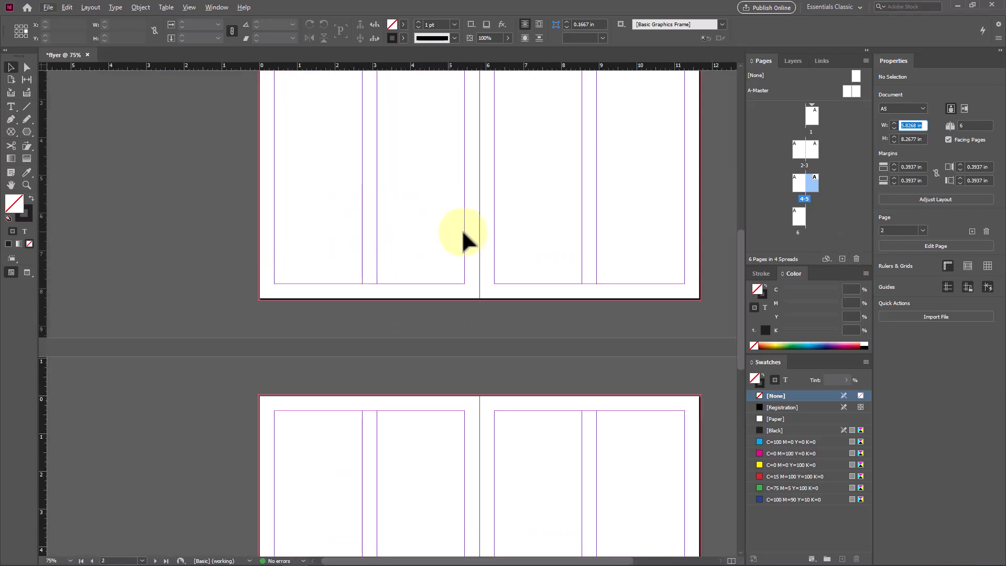
pyautogui.scroll(-1, 391, 234)
pyautogui.scroll(2, 390, 232)
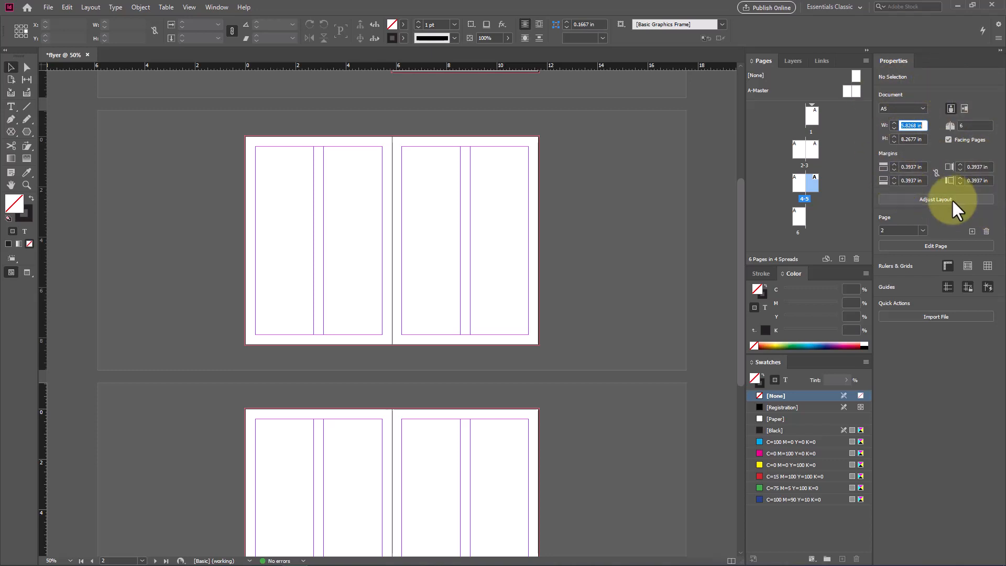
pyautogui.click(915, 108)
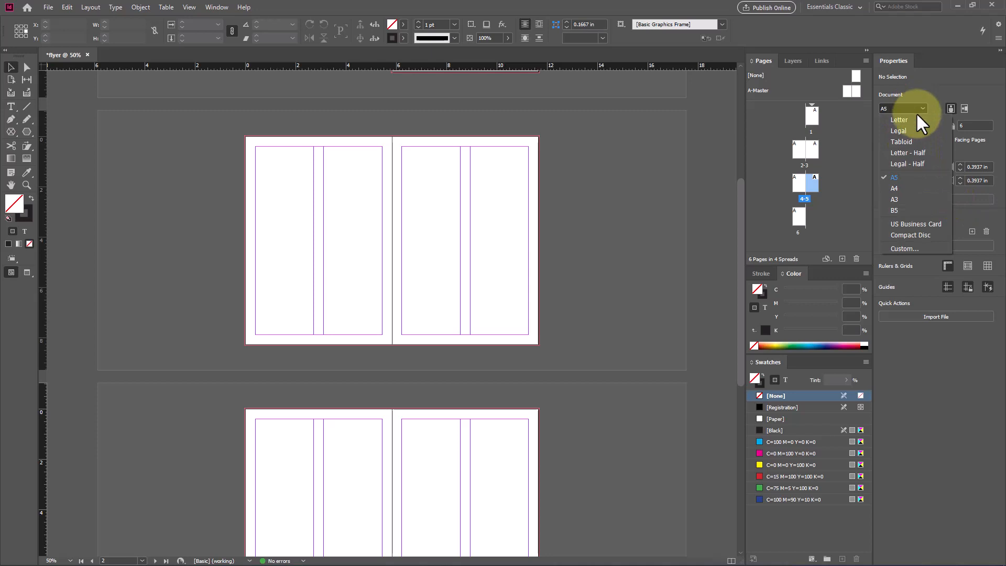
pyautogui.click(920, 120)
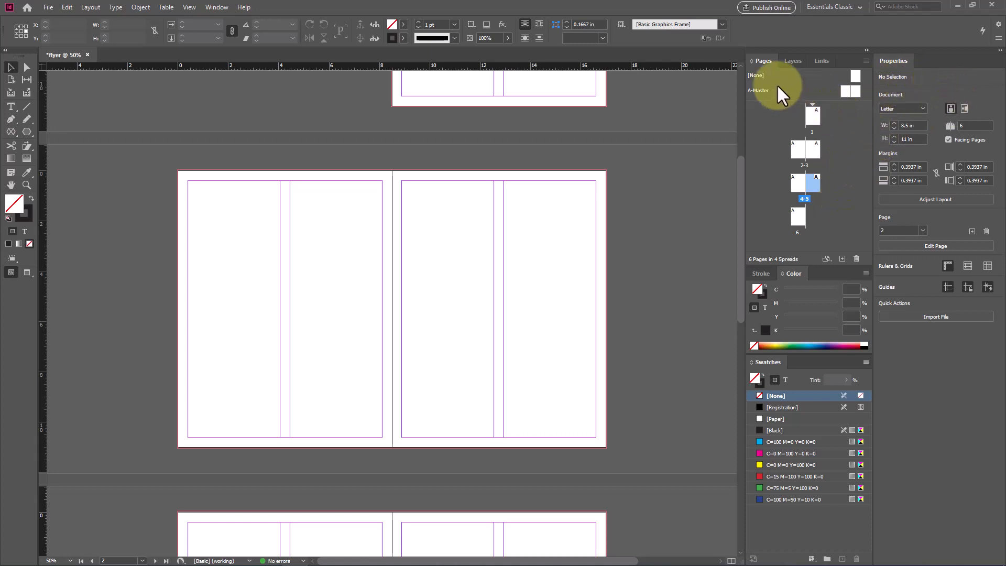
pyautogui.click(917, 108)
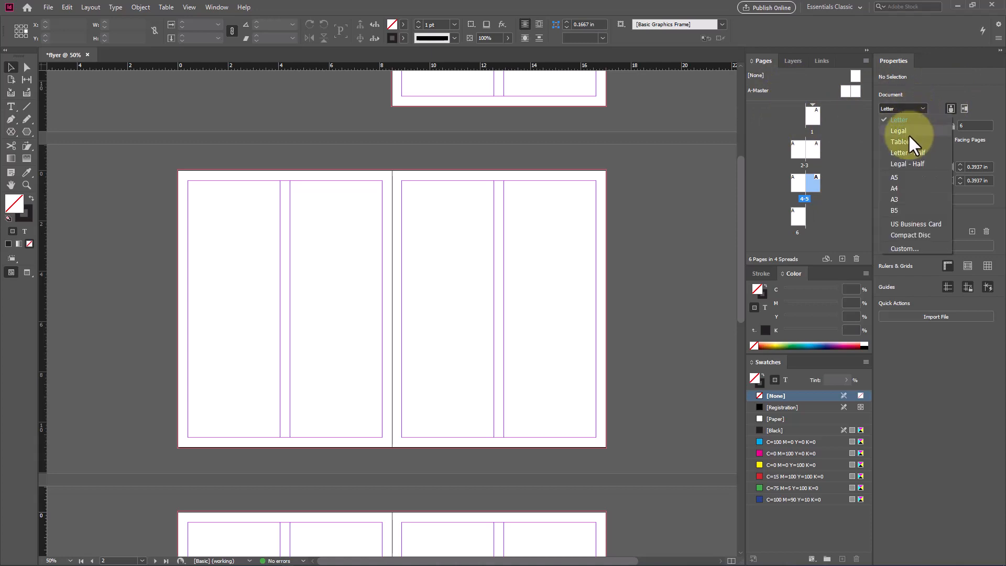
pyautogui.click(910, 176)
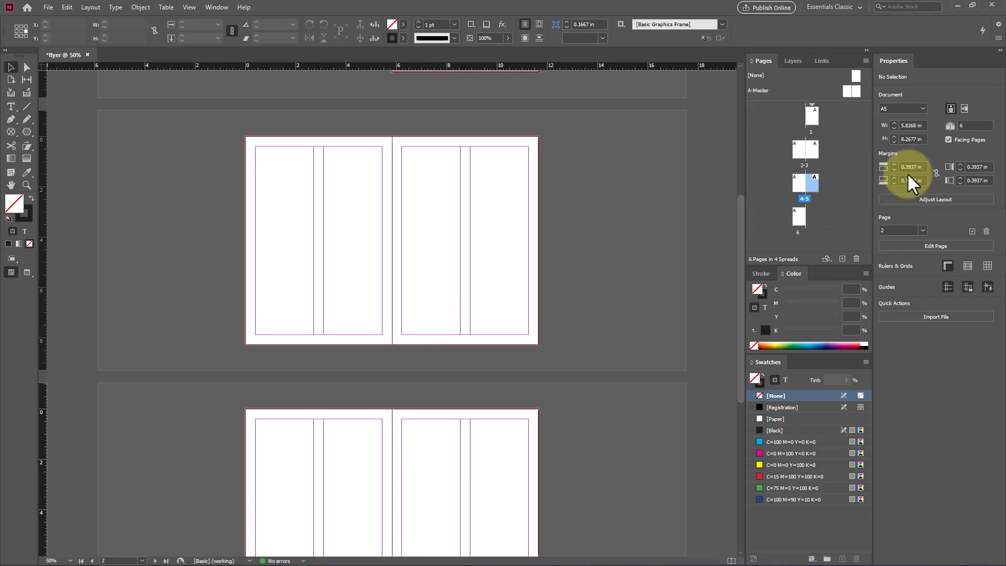
# Set the document's page count to 10
pyautogui.doubleClick(895, 139)
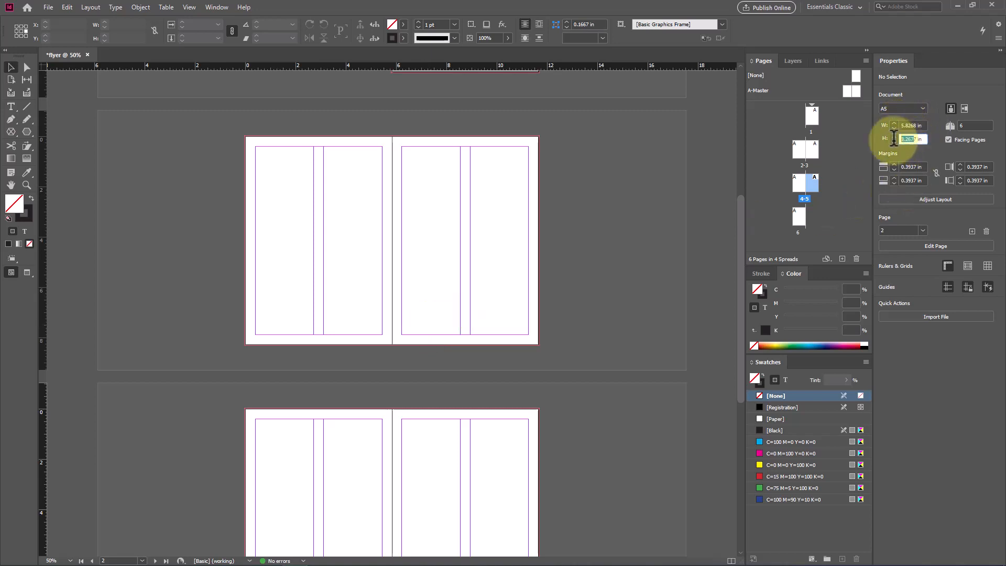
pyautogui.doubleClick(964, 126)
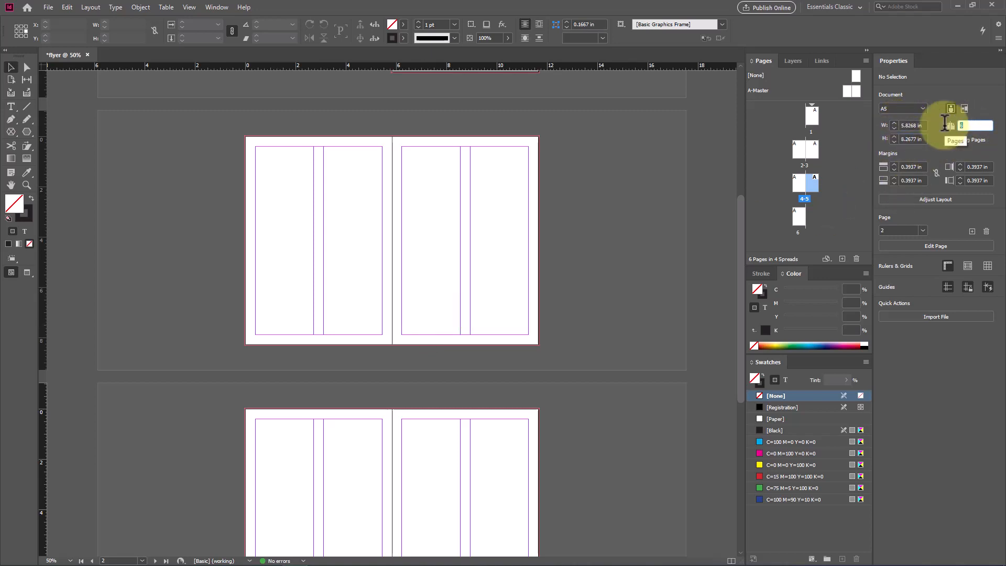
pyautogui.write('10')
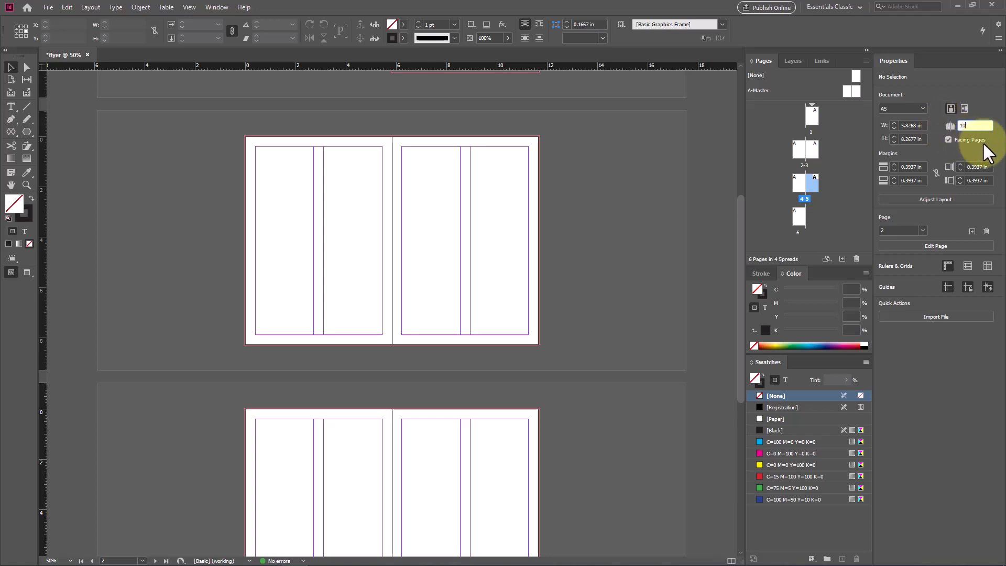
pyautogui.click(906, 166)
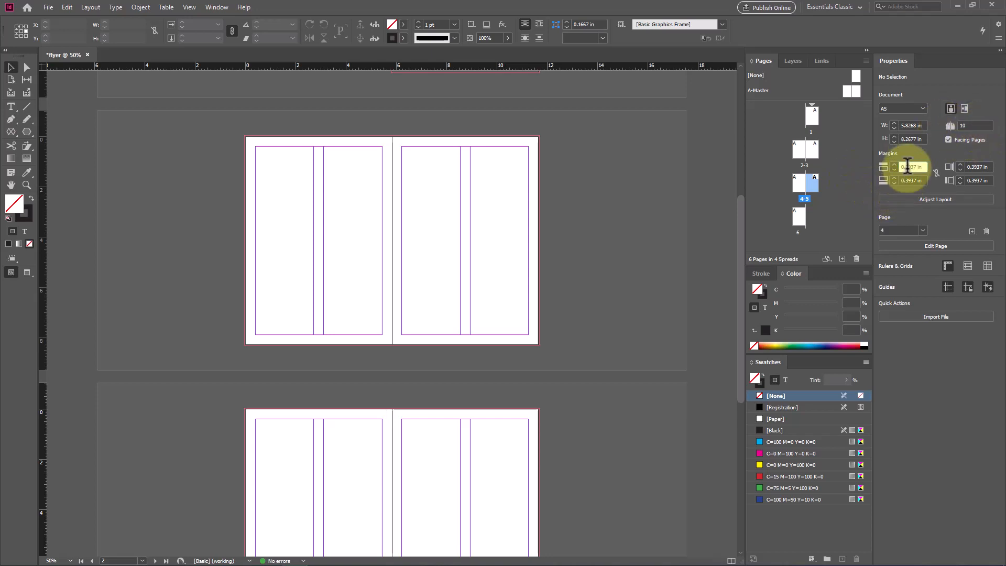
pyautogui.scroll(-2, 794, 199)
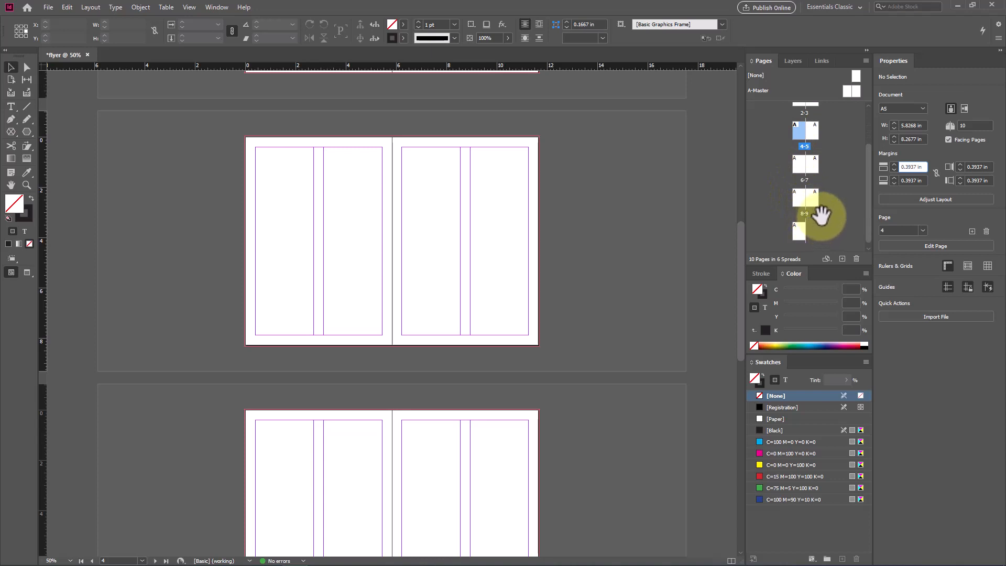
# Toggle Facing Pages off and on, and examine how the pages are paired from the first to the last spread
pyautogui.click(947, 139)
pyautogui.click(948, 140)
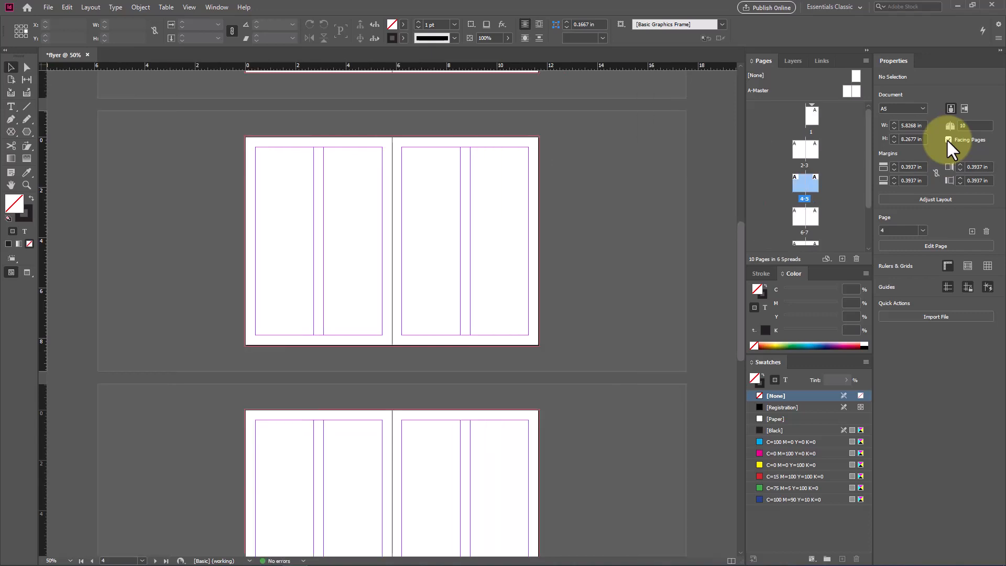
pyautogui.scroll(-3, 429, 246)
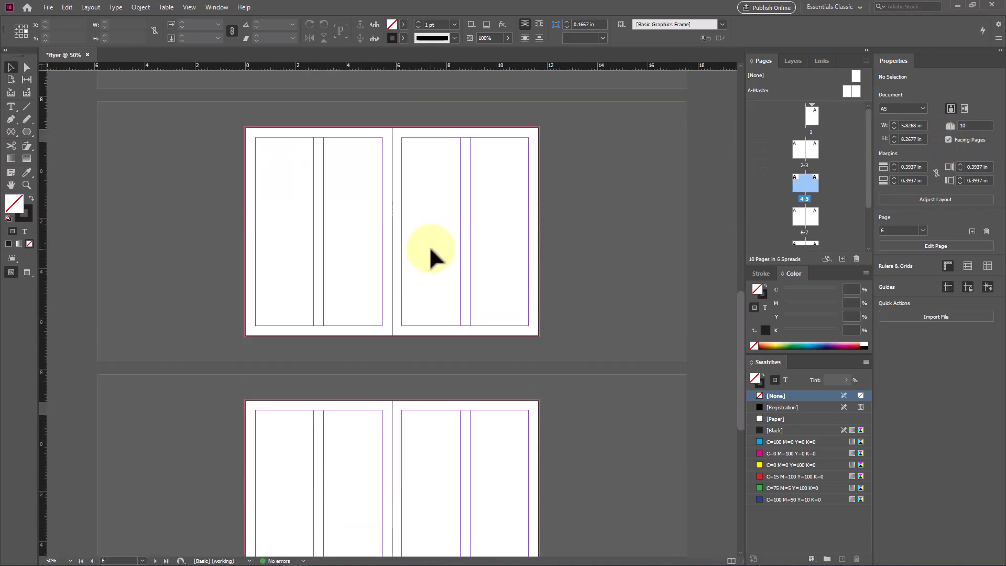
pyautogui.scroll(5, 429, 246)
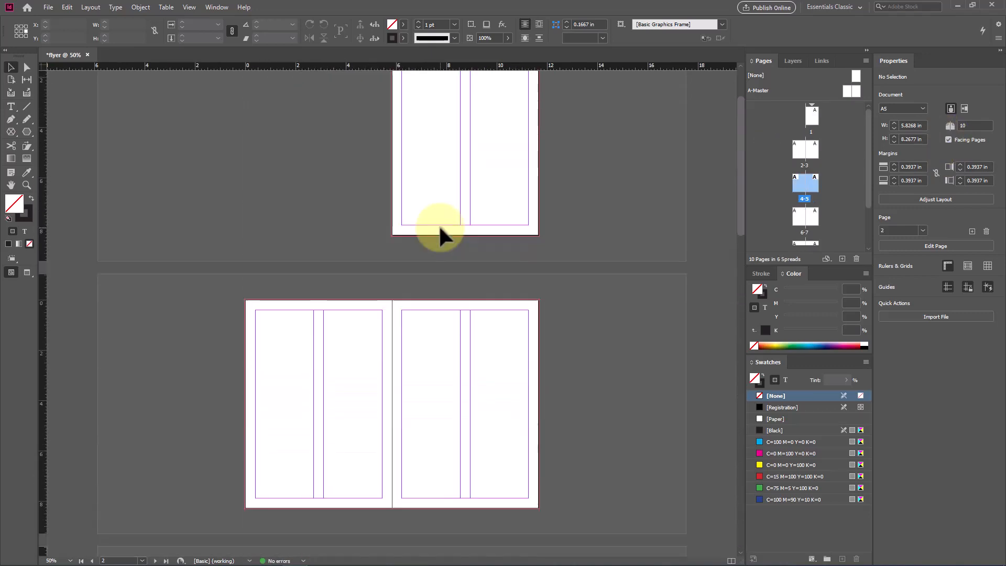
pyautogui.scroll(1, 443, 207)
pyautogui.scroll(-9, 472, 210)
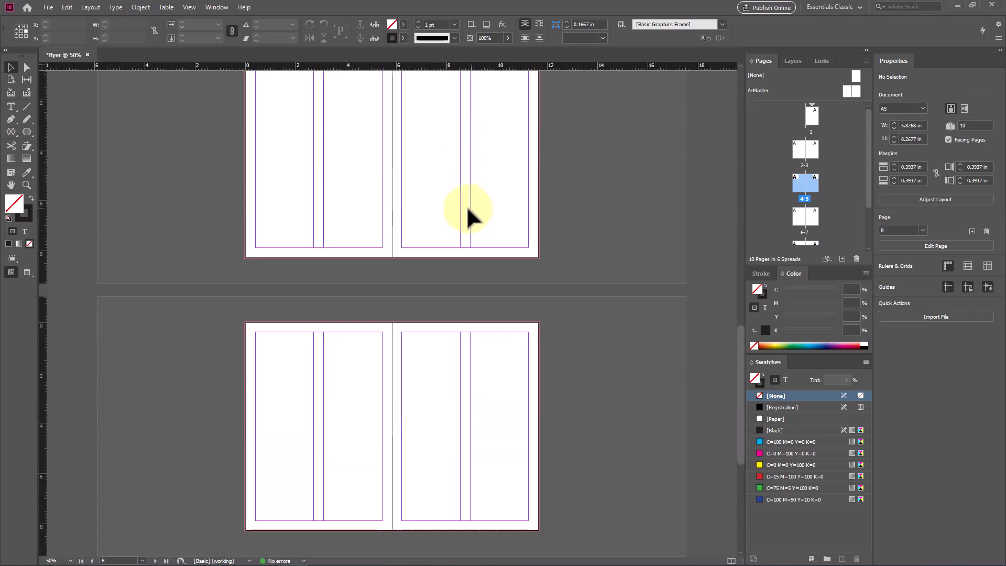
pyautogui.scroll(-3, 447, 204)
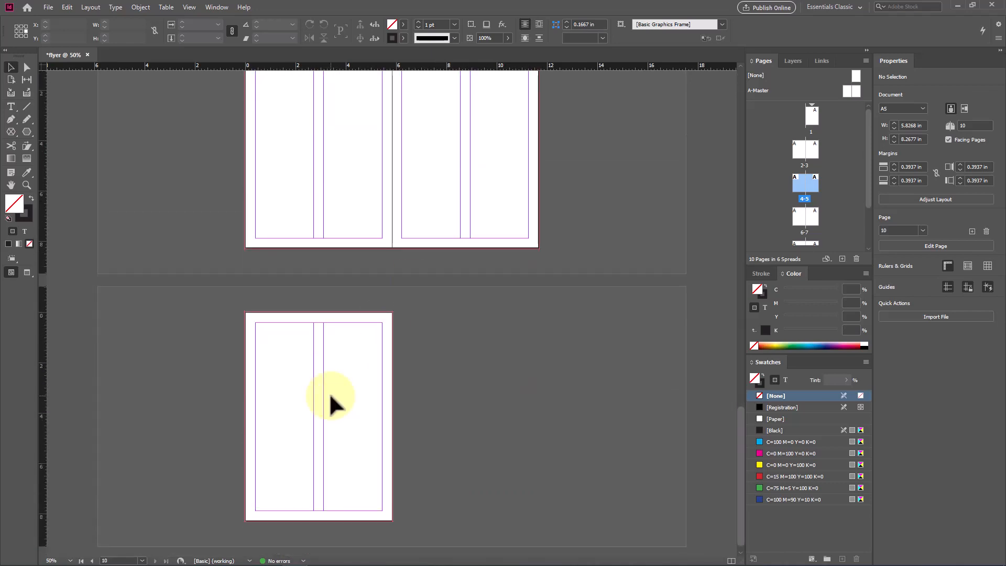
pyautogui.scroll(10, 335, 388)
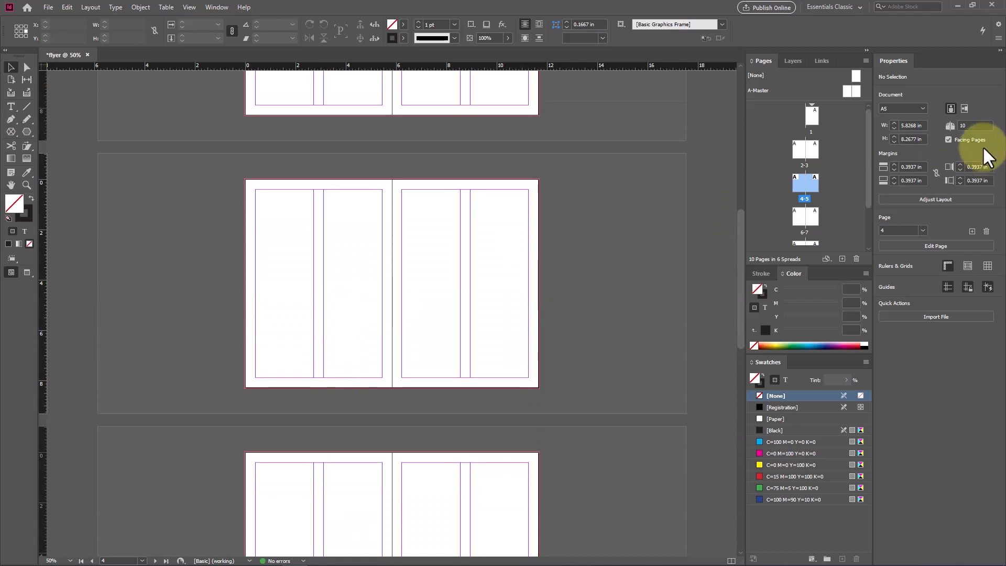
# Turn off Facing Pages to view the pages individually, and re-enable it
pyautogui.click(948, 138)
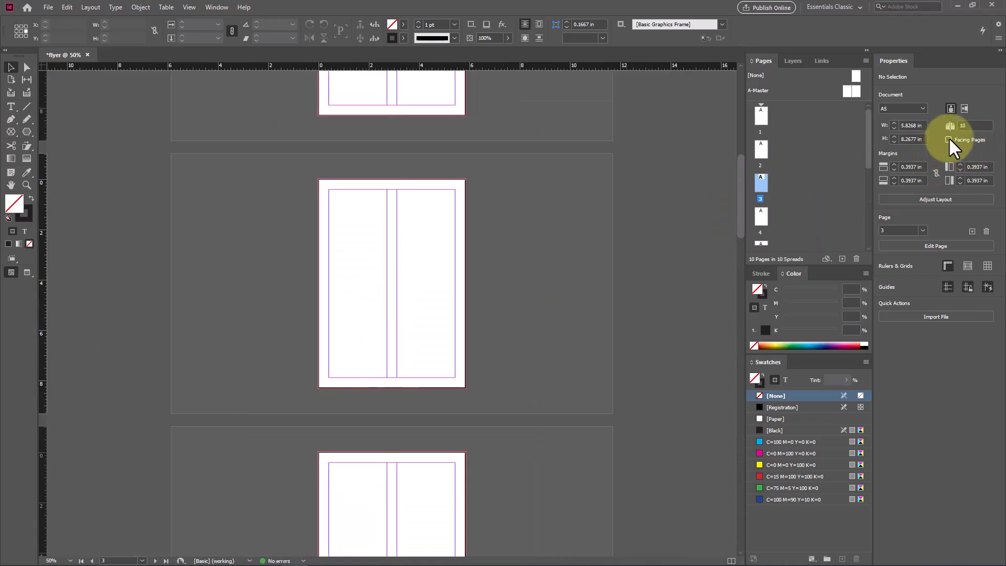
pyautogui.scroll(10, 406, 255)
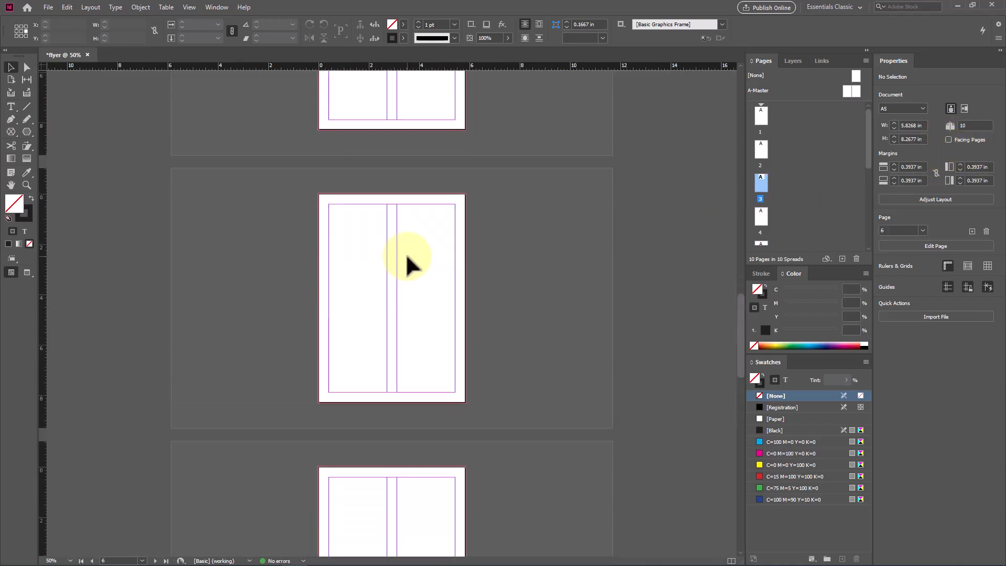
pyautogui.scroll(1, 411, 256)
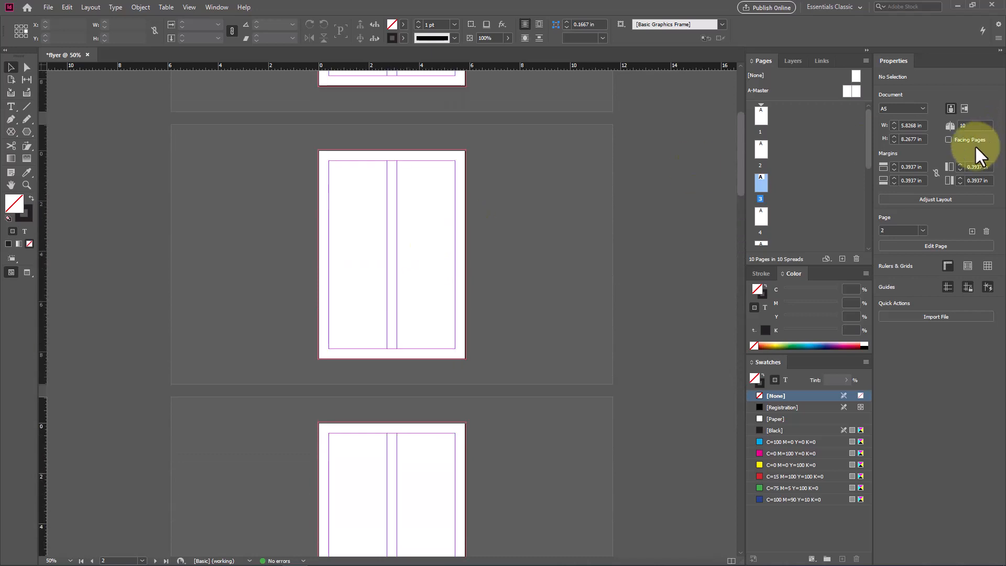
pyautogui.click(949, 139)
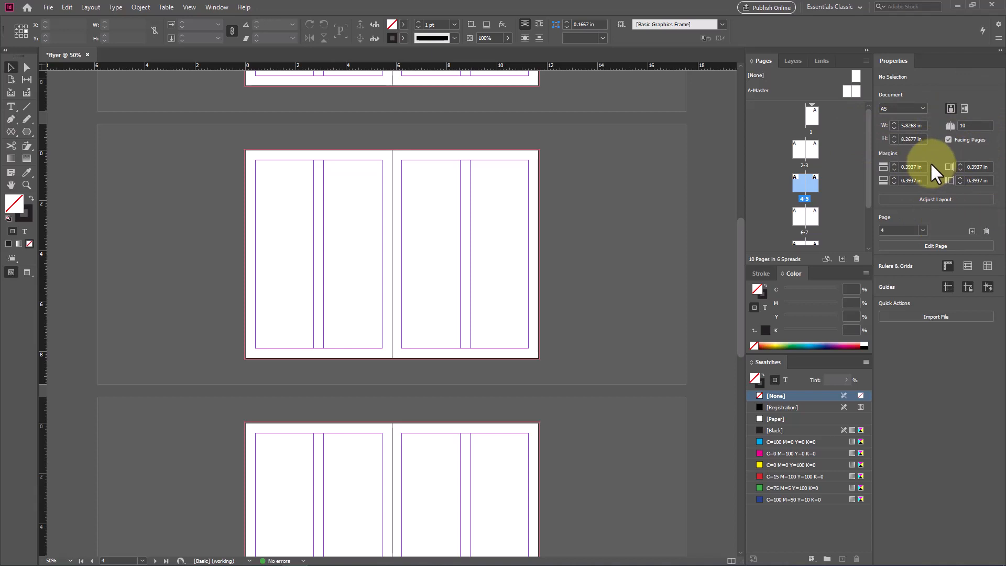
# Select page 10 at the end of the document and delete it
pyautogui.scroll(-3, 830, 157)
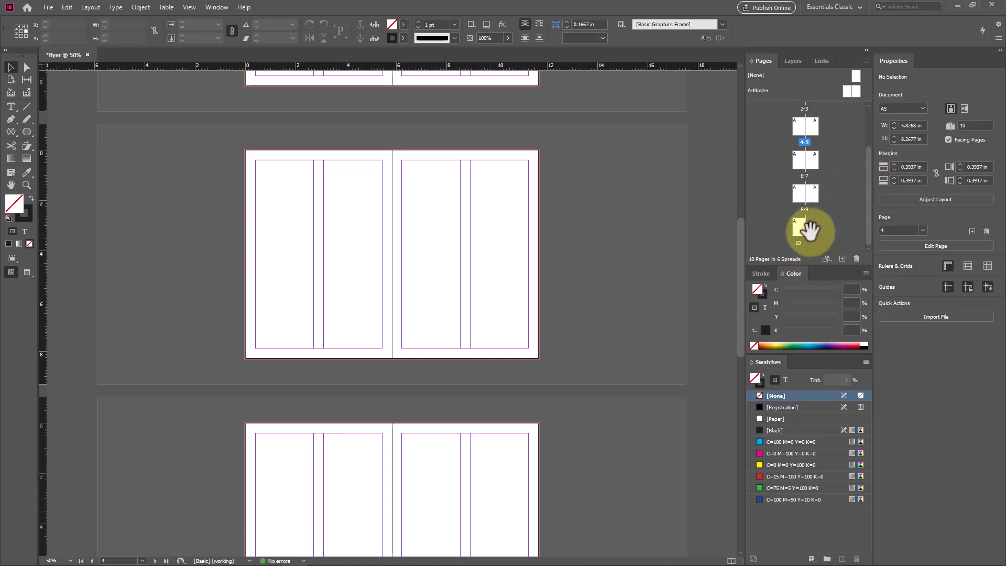
pyautogui.click(795, 195)
pyautogui.click(812, 160)
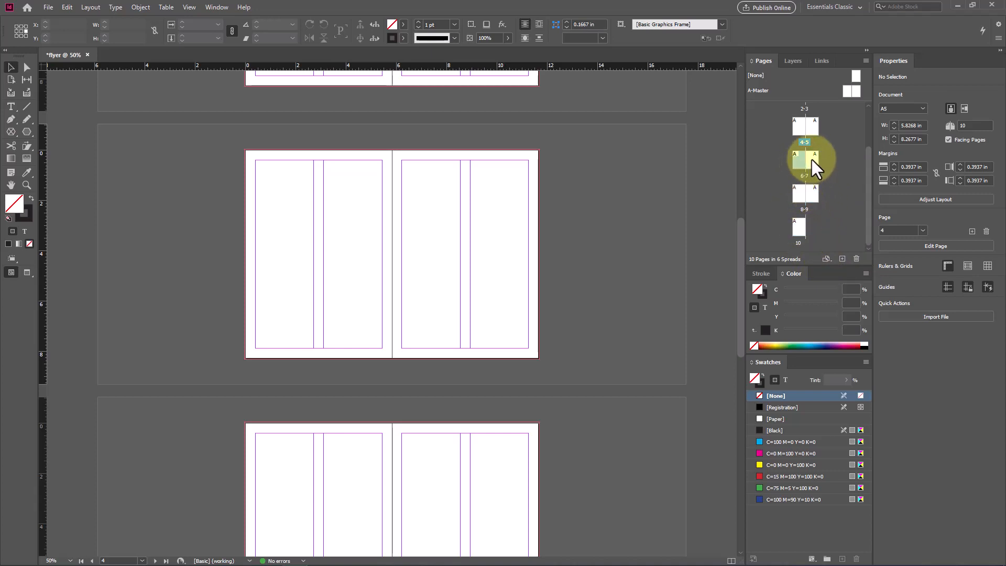
pyautogui.click(798, 227)
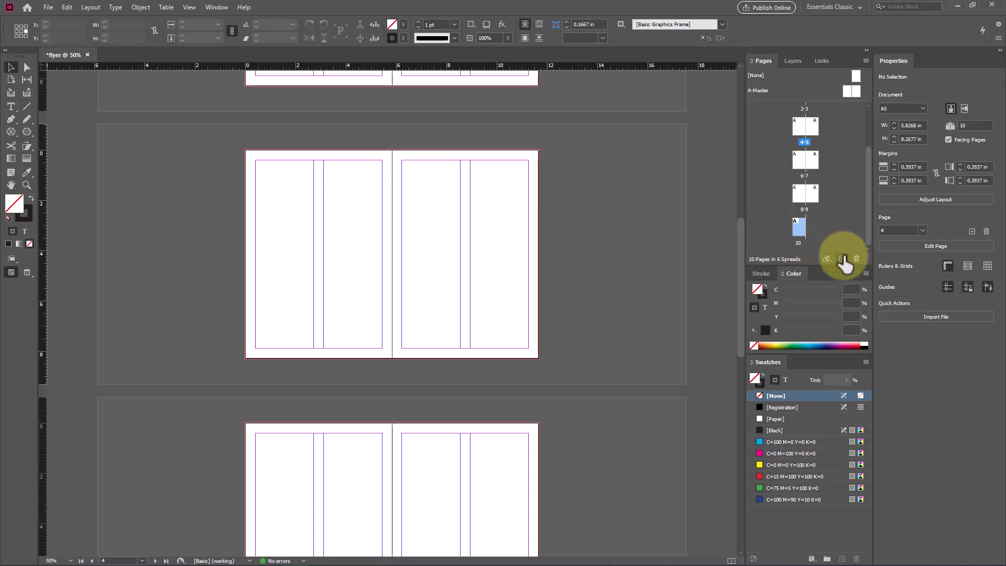
pyautogui.click(856, 259)
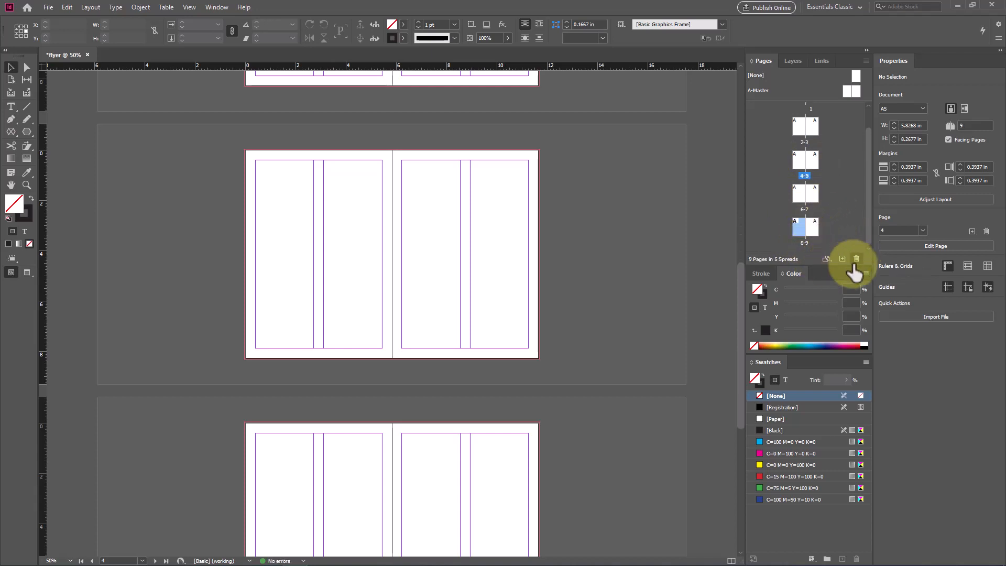
# Delete the selected page 8, and insert five A-Master pages after page 8
pyautogui.click(857, 259)
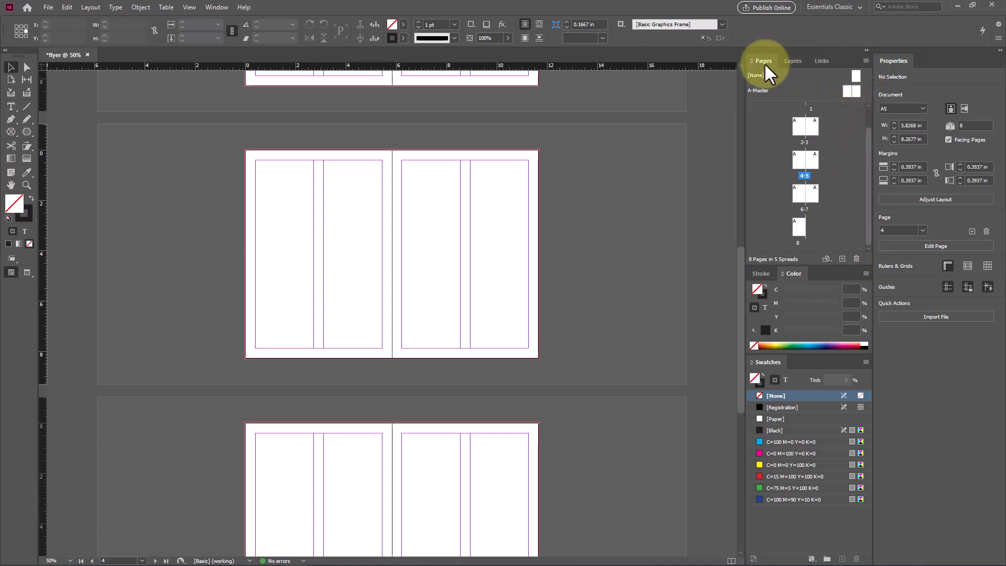
pyautogui.click(866, 60)
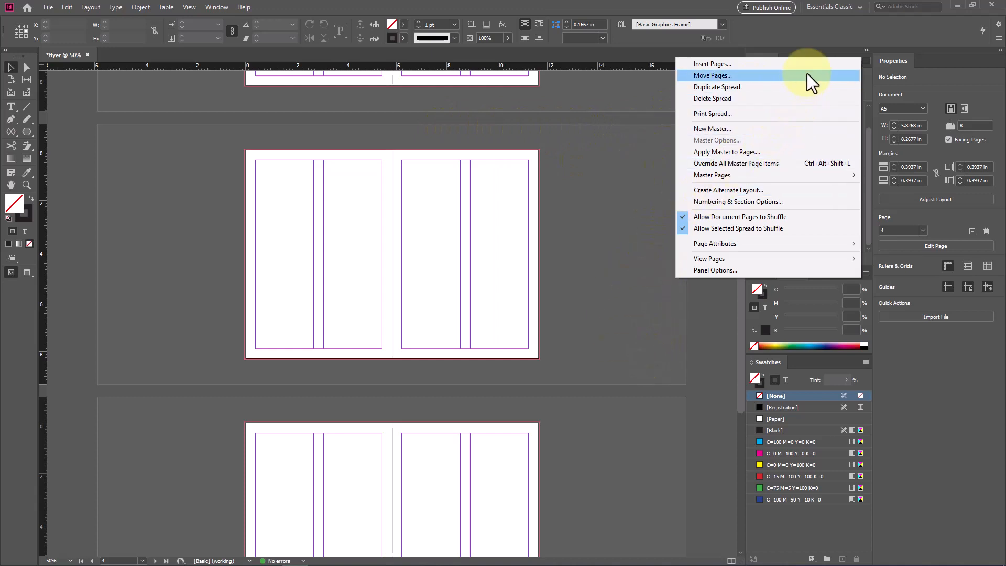
pyautogui.click(809, 66)
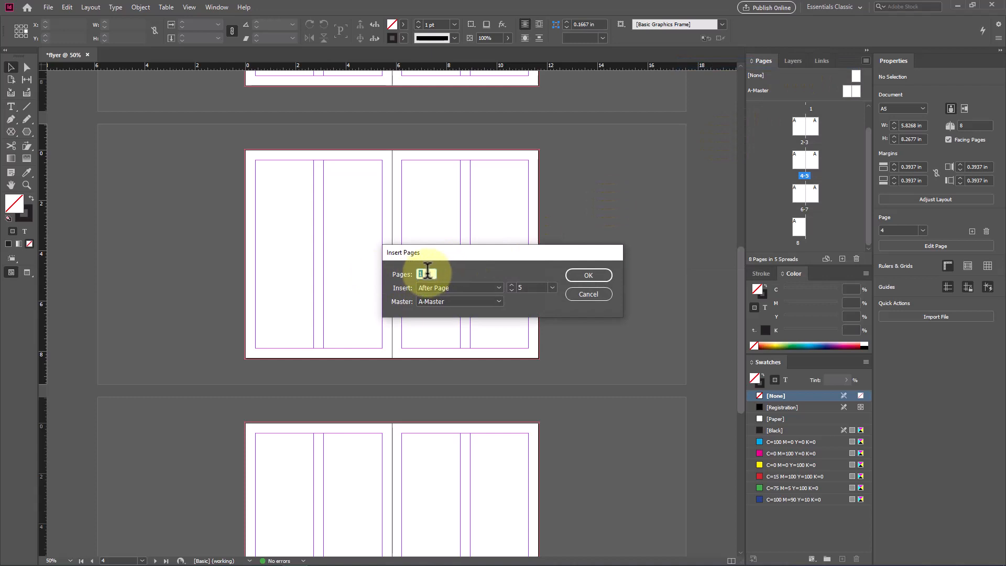
pyautogui.write('5')
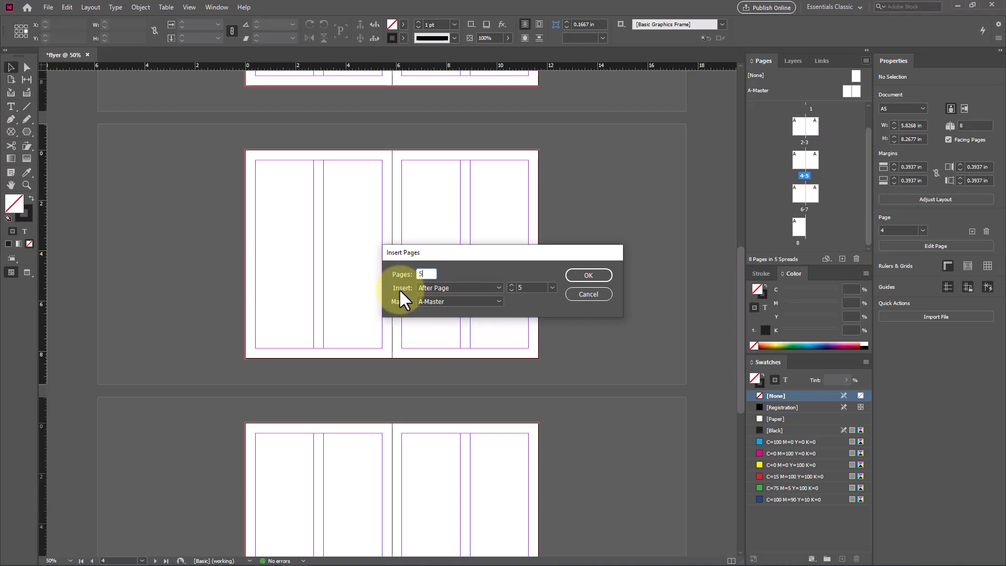
pyautogui.click(463, 288)
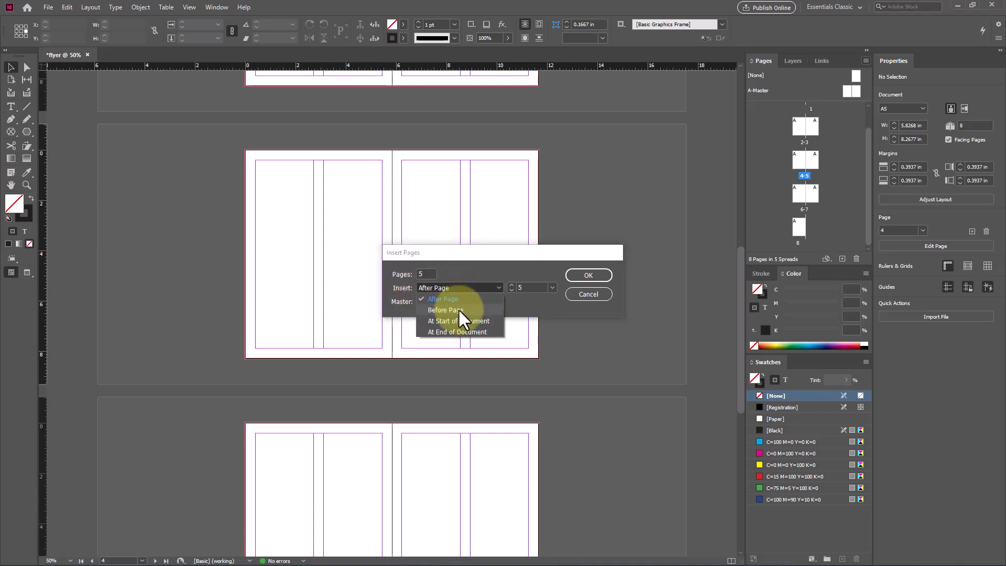
pyautogui.click(463, 296)
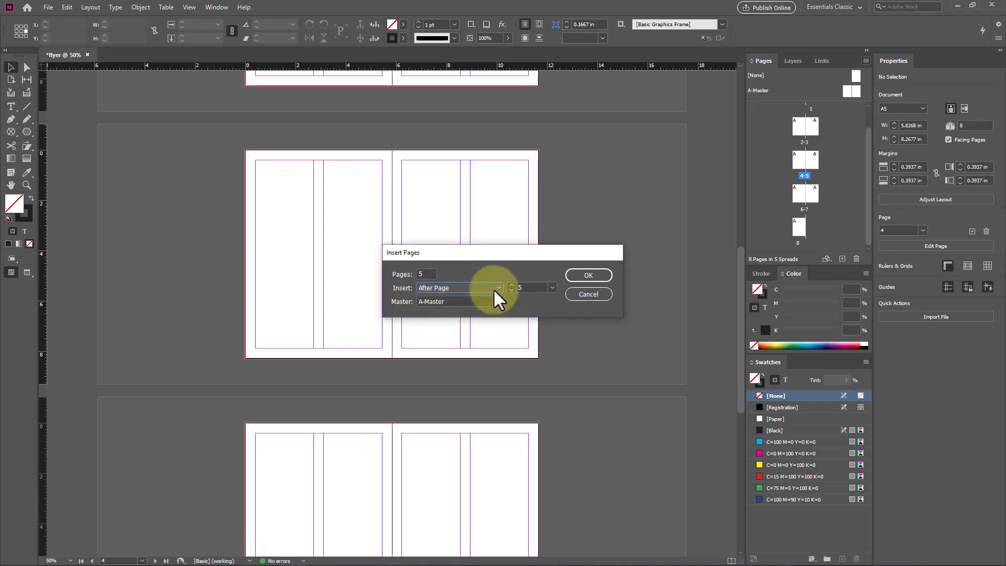
pyautogui.click(552, 288)
pyautogui.click(527, 374)
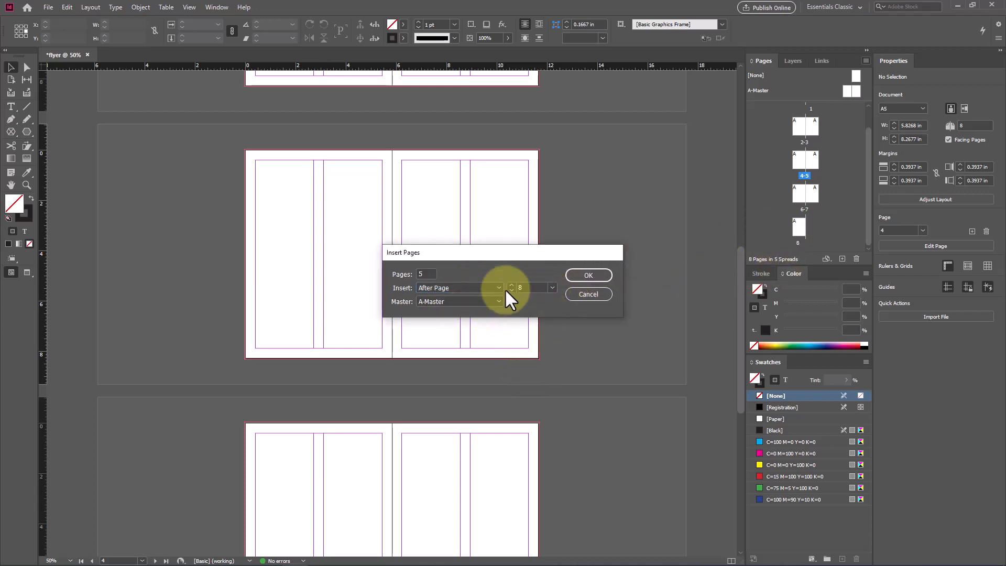
pyautogui.click(588, 275)
pyautogui.scroll(-2, 826, 226)
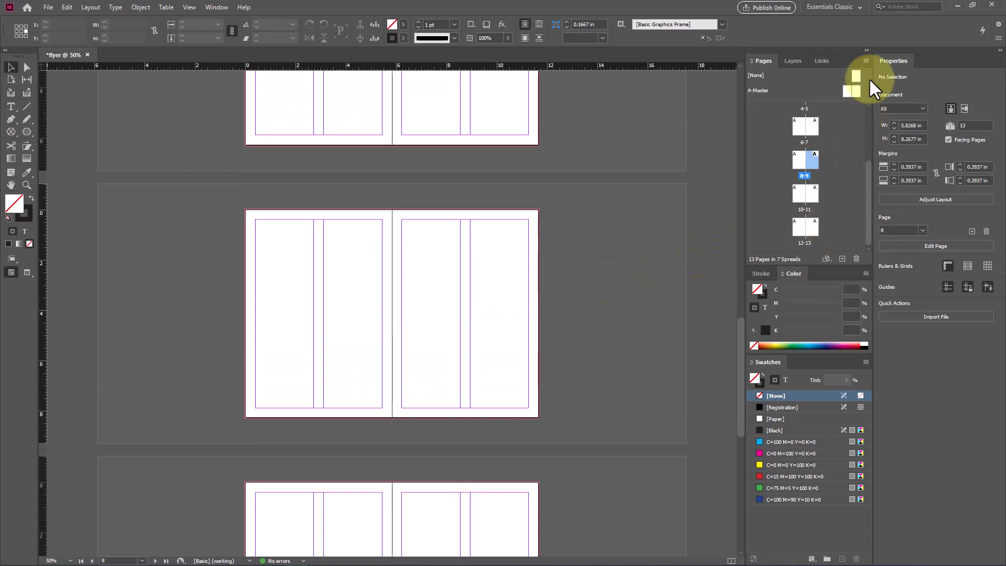
# Delete the selected page 9 from the document
pyautogui.click(866, 61)
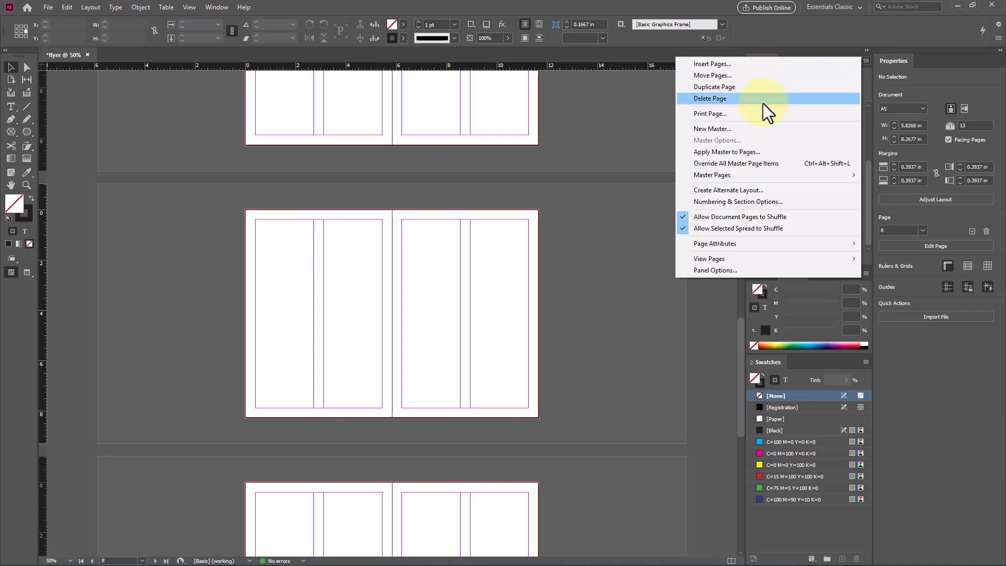
pyautogui.click(765, 101)
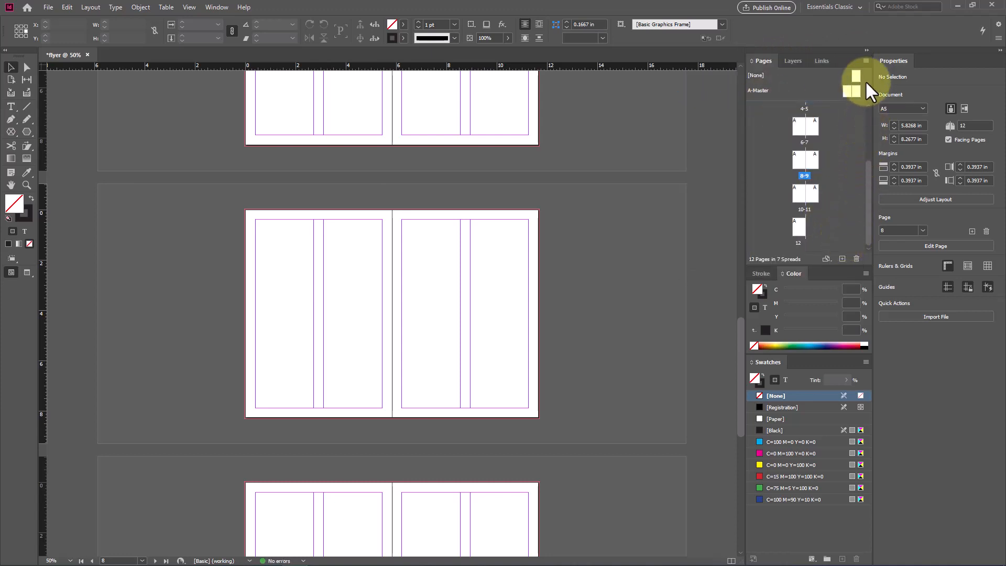
pyautogui.click(865, 61)
pyautogui.click(862, 62)
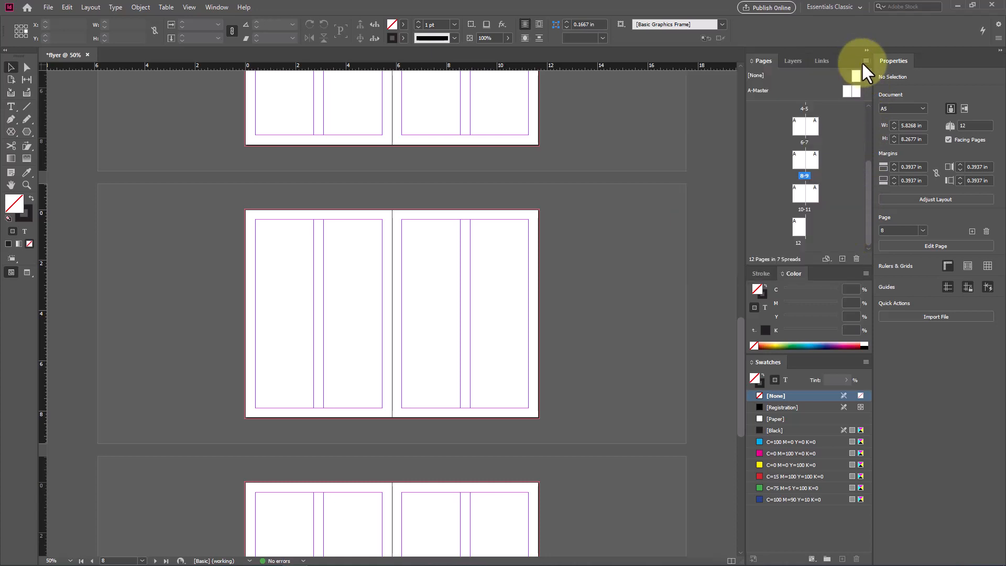
pyautogui.click(96, 7)
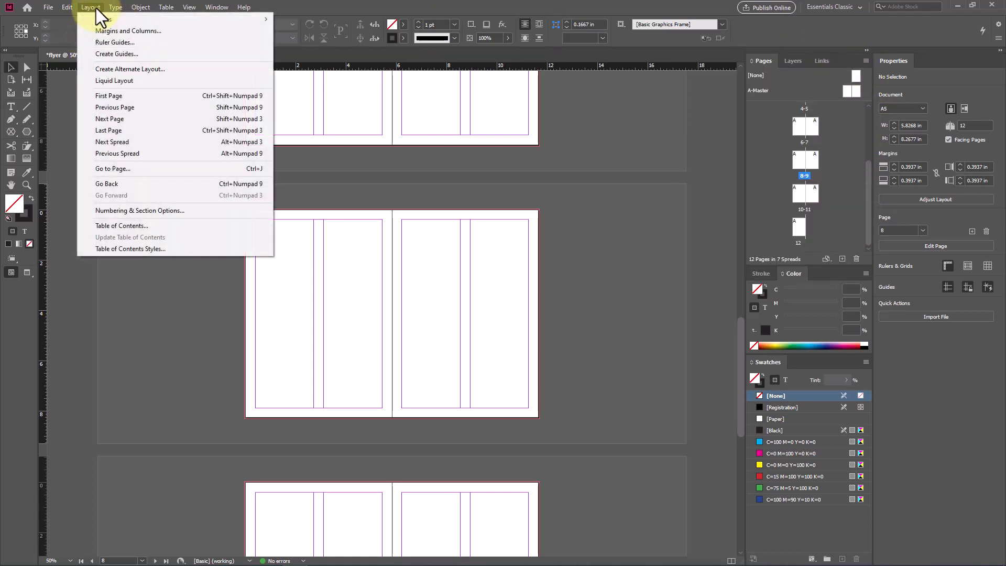
pyautogui.moveTo(116, 19)
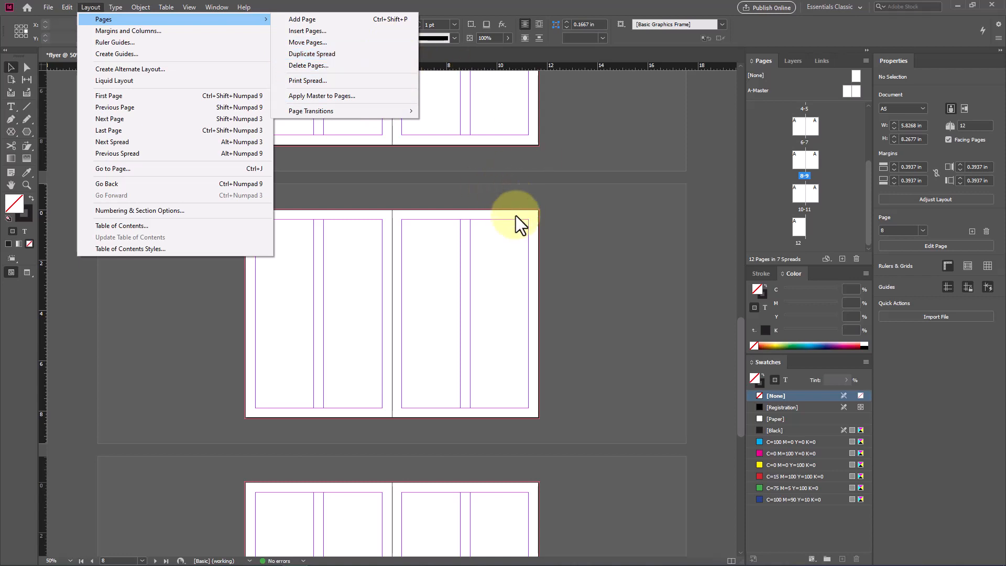
pyautogui.click(508, 243)
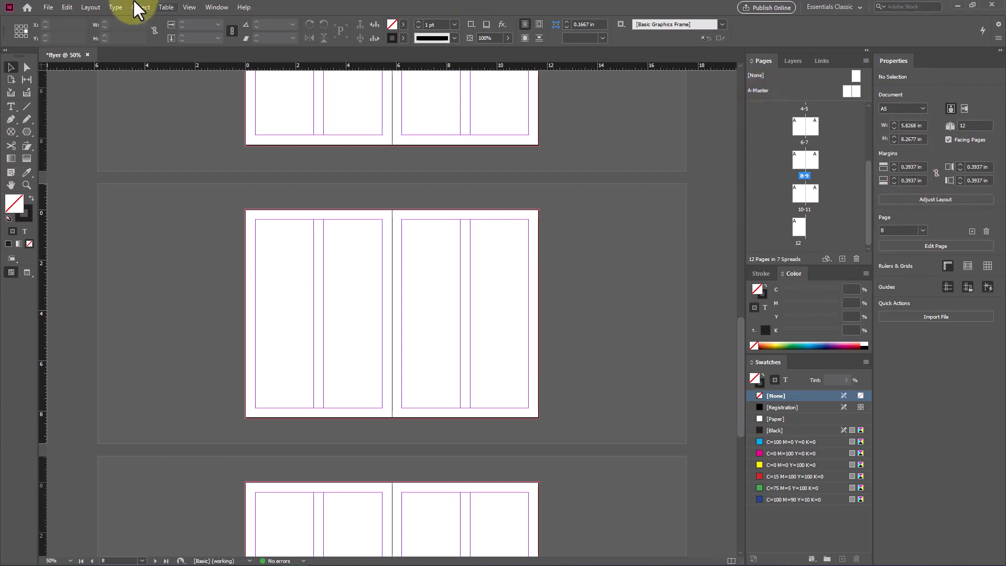
# Examine the Document Setup options, including the Bleed and Slug settings, and cancel the dialog
pyautogui.click(48, 7)
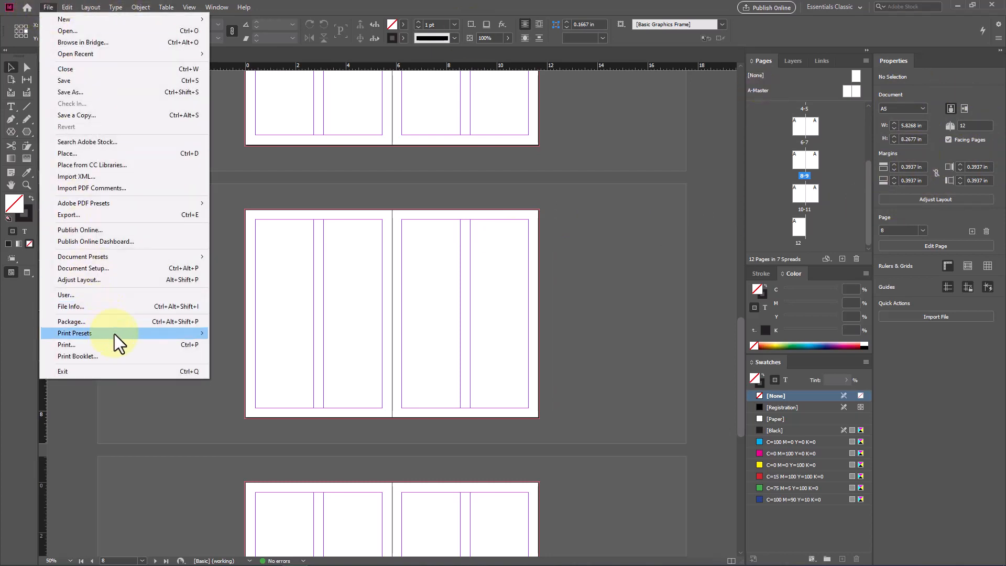
pyautogui.click(164, 270)
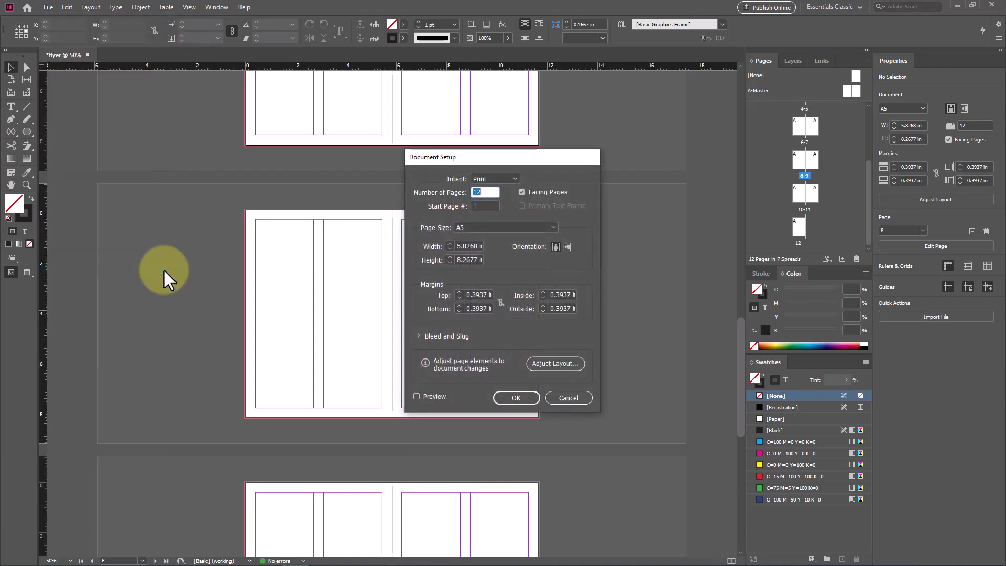
pyautogui.moveTo(425, 159); pyautogui.dragTo(410, 143)
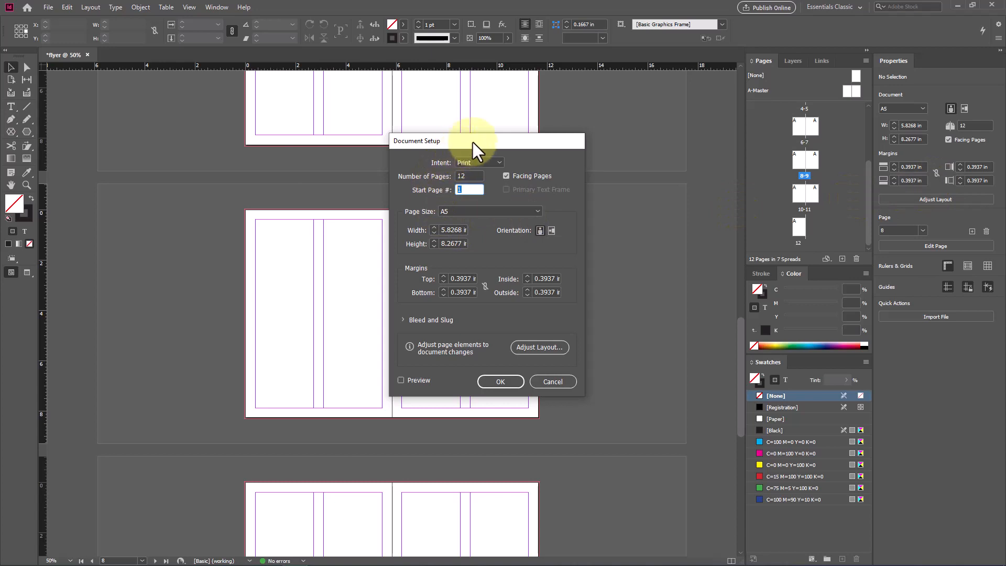
pyautogui.moveTo(472, 143); pyautogui.dragTo(439, 131)
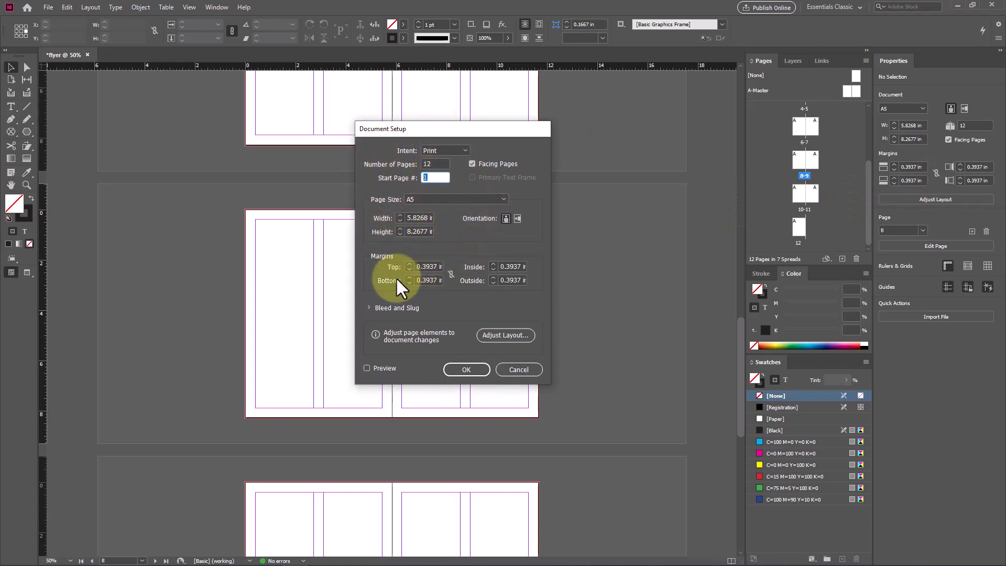
pyautogui.click(370, 307)
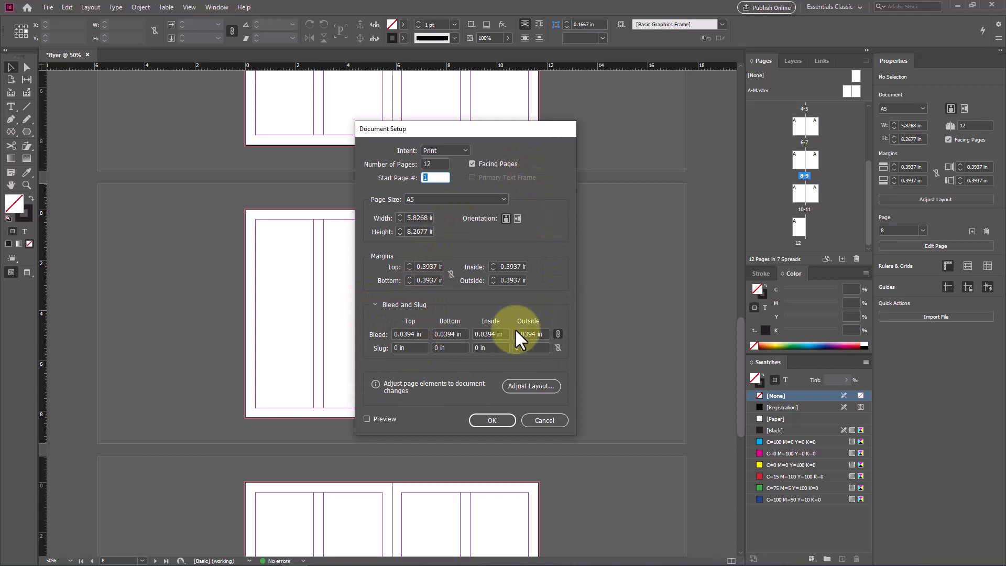
pyautogui.click(545, 420)
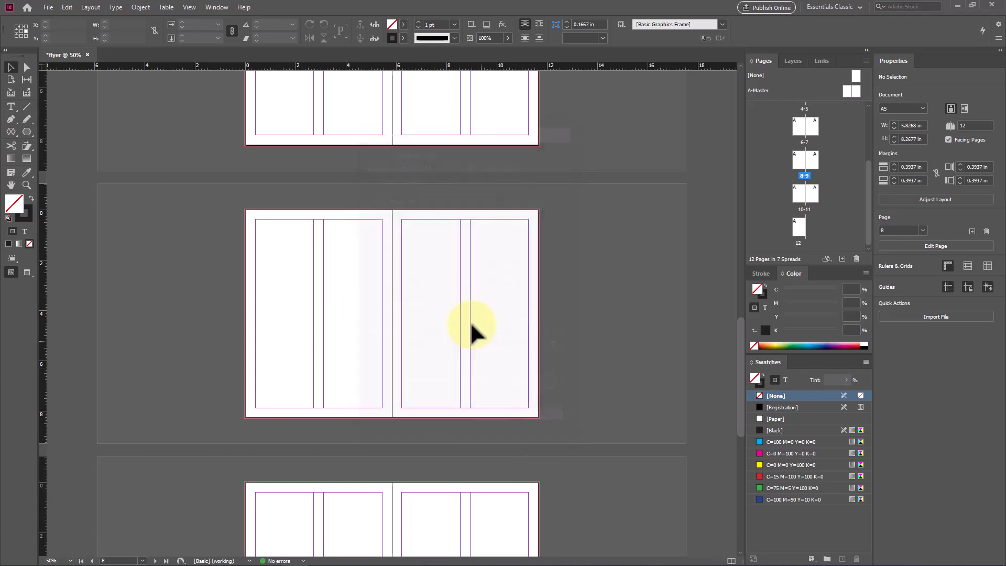
# Try to set page 1 to a single column in Margins and Columns, and cancel
pyautogui.scroll(5, 413, 246)
pyautogui.scroll(5, 413, 246)
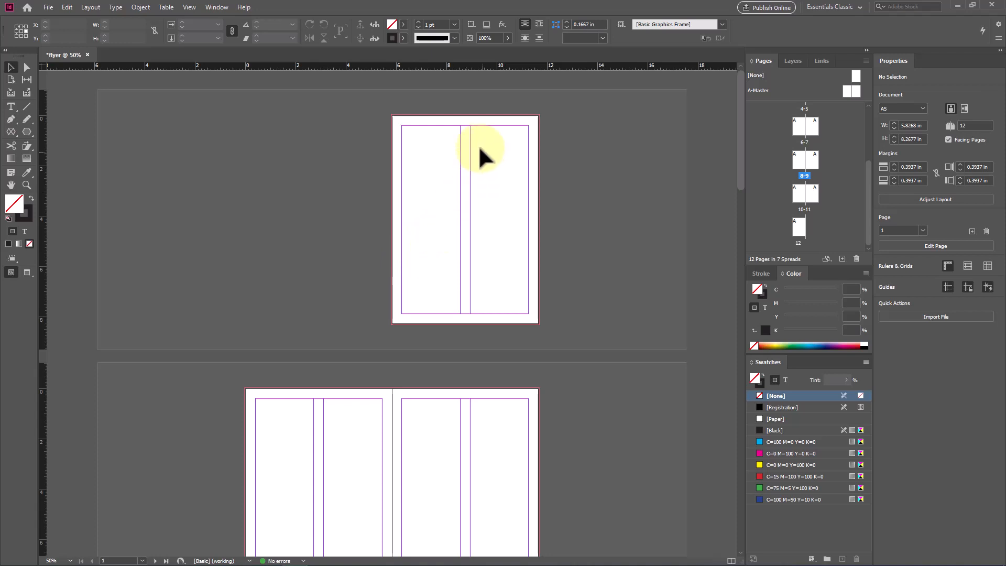
pyautogui.click(436, 203)
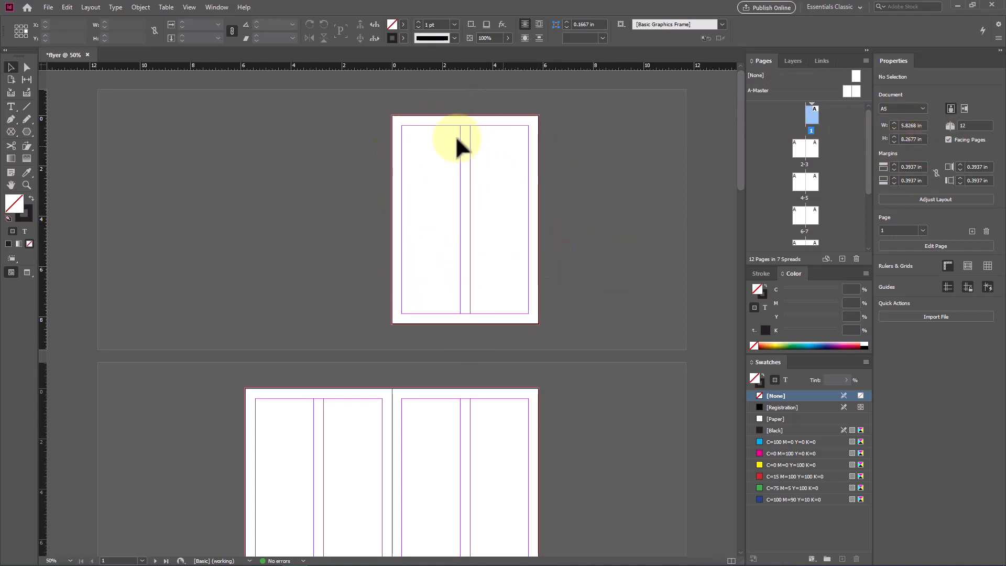
pyautogui.click(95, 9)
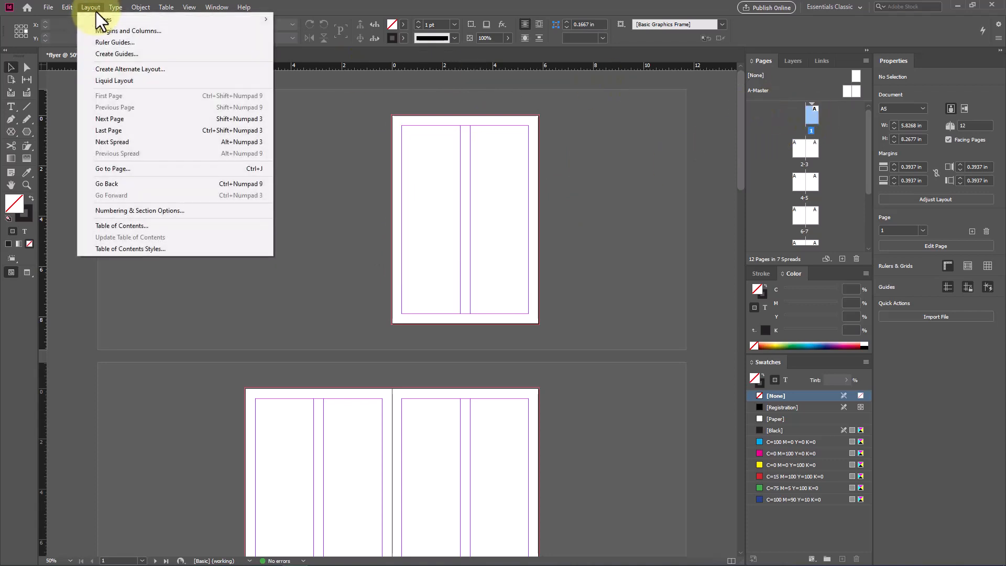
pyautogui.click(189, 33)
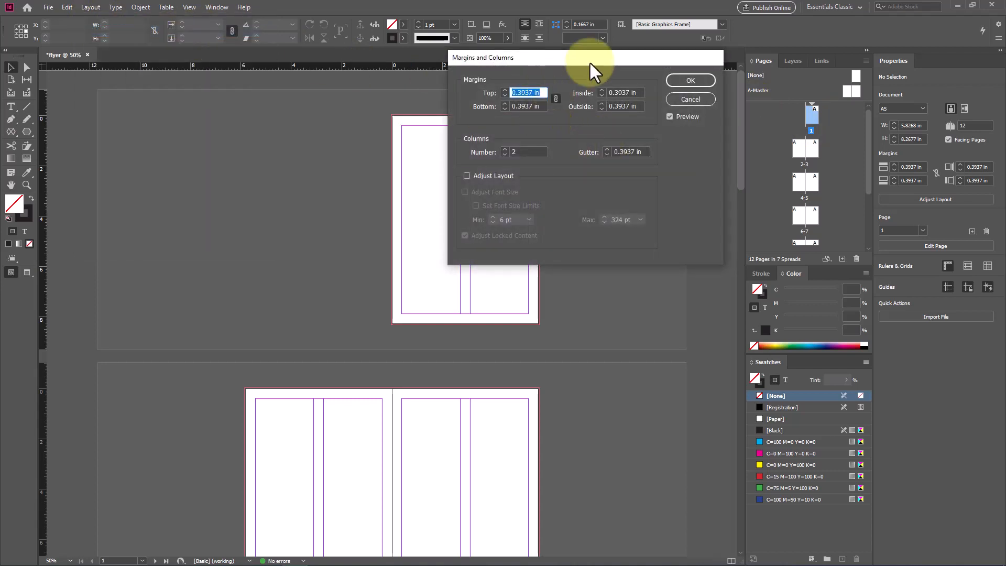
pyautogui.moveTo(589, 61); pyautogui.dragTo(740, 74)
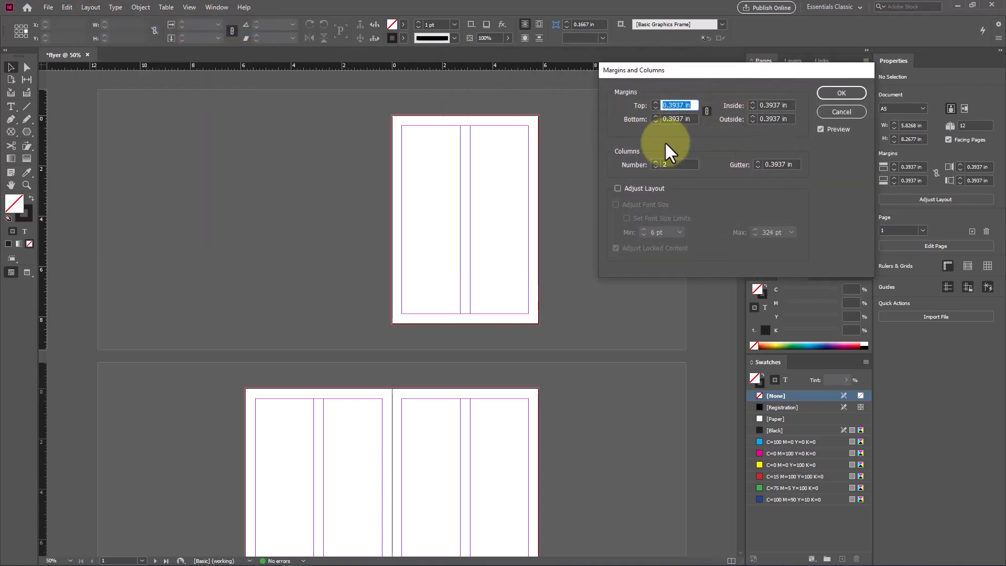
pyautogui.click(652, 166)
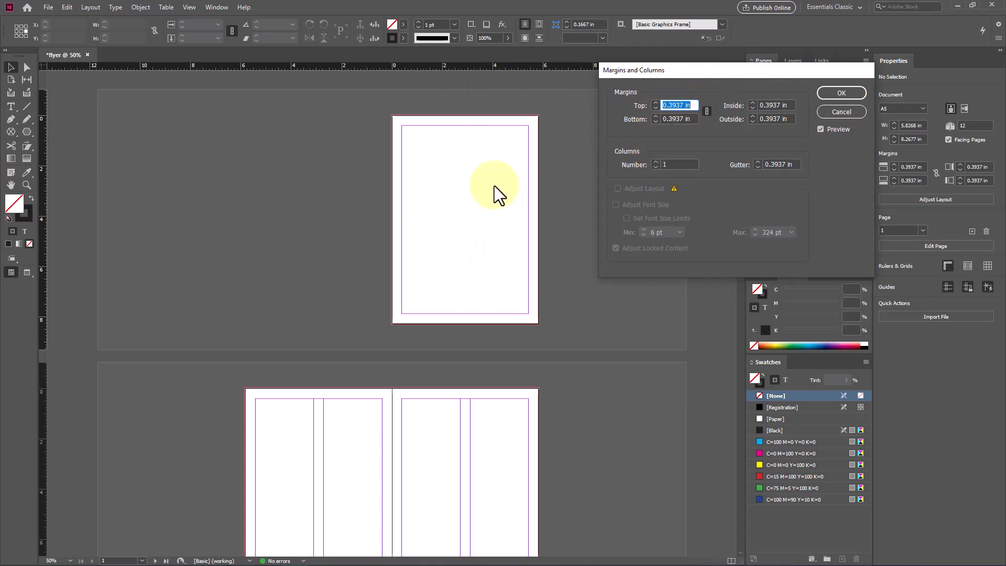
pyautogui.press('Escape')
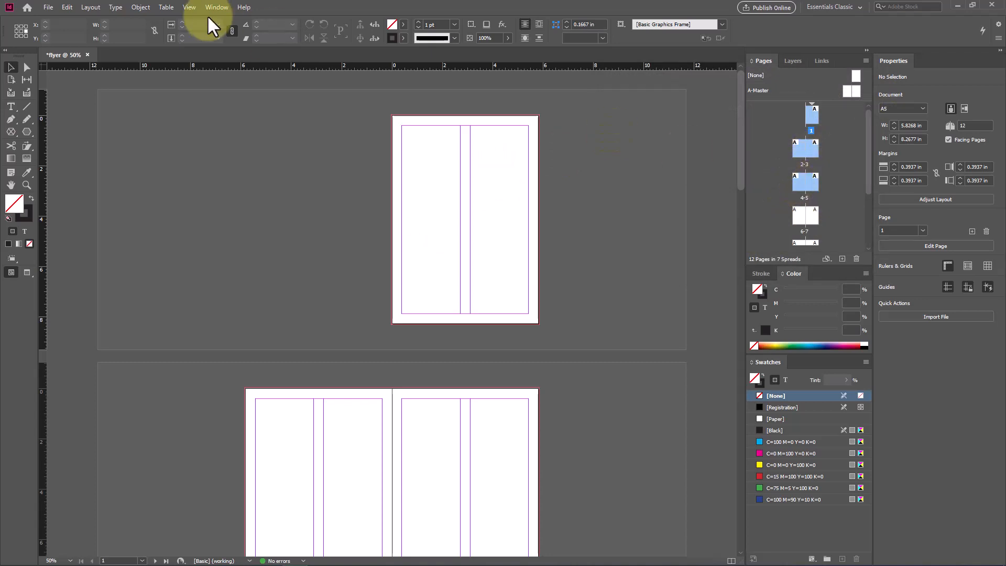
# Set pages 1 through 5 to one column in Margins and Columns, and check the affected spreads
pyautogui.click(94, 8)
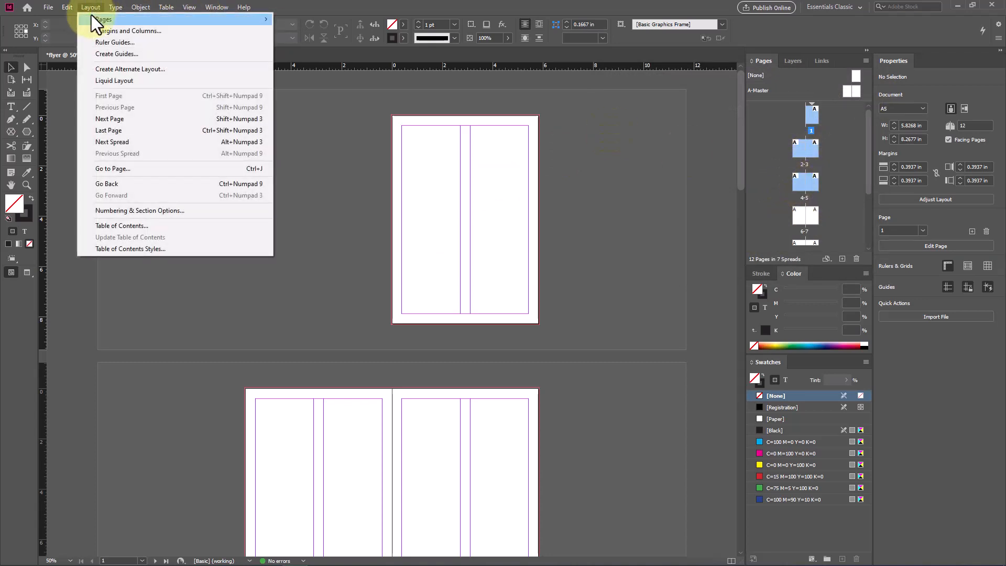
pyautogui.click(162, 31)
pyautogui.click(655, 166)
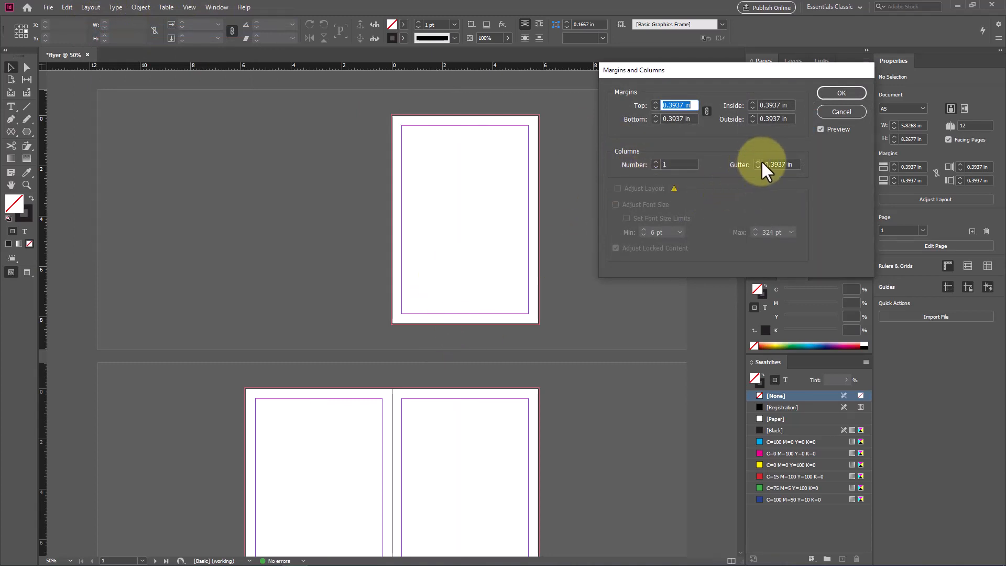
pyautogui.click(841, 93)
pyautogui.scroll(-8, 464, 222)
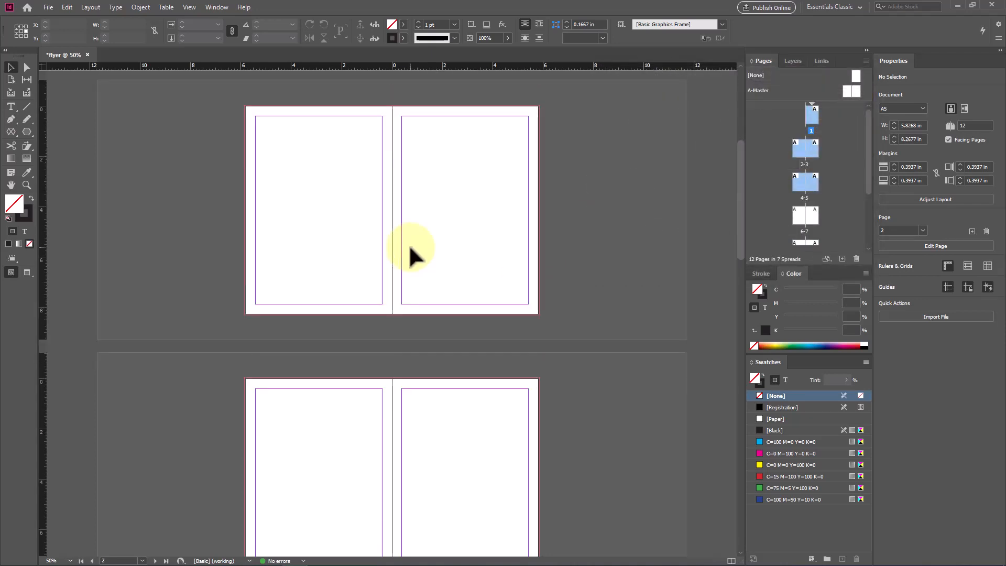
pyautogui.scroll(10, 411, 252)
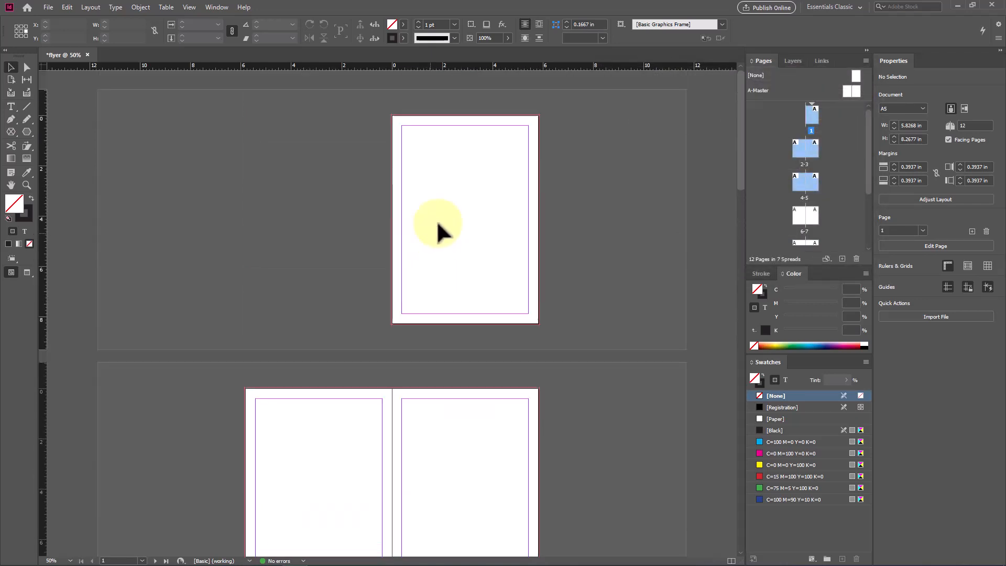
# View page 1 at actual size, and magnify its upper edge to 300% to examine the margin and bleed lines
pyautogui.hotkey('ctrl', '1')
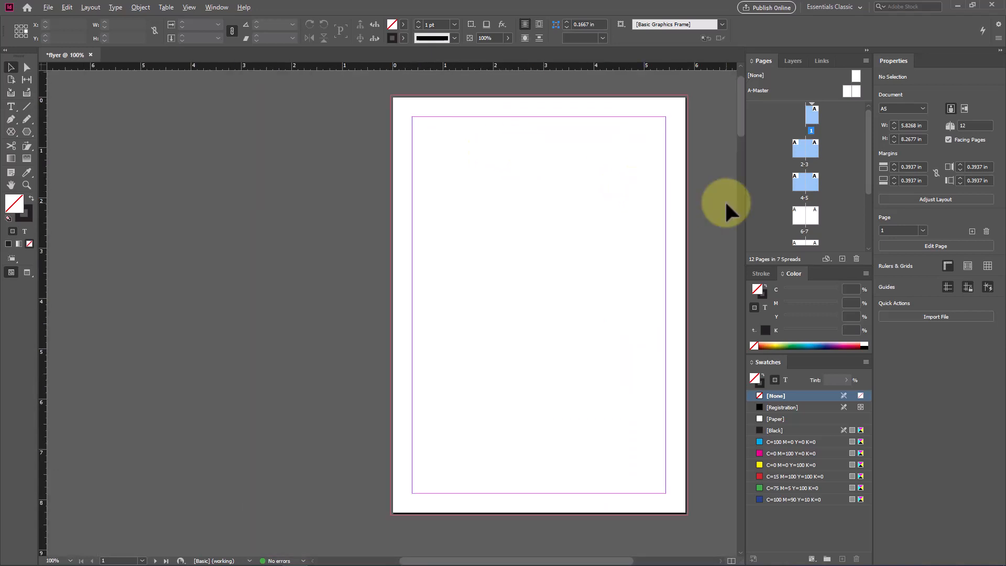
pyautogui.scroll(1, 709, 196)
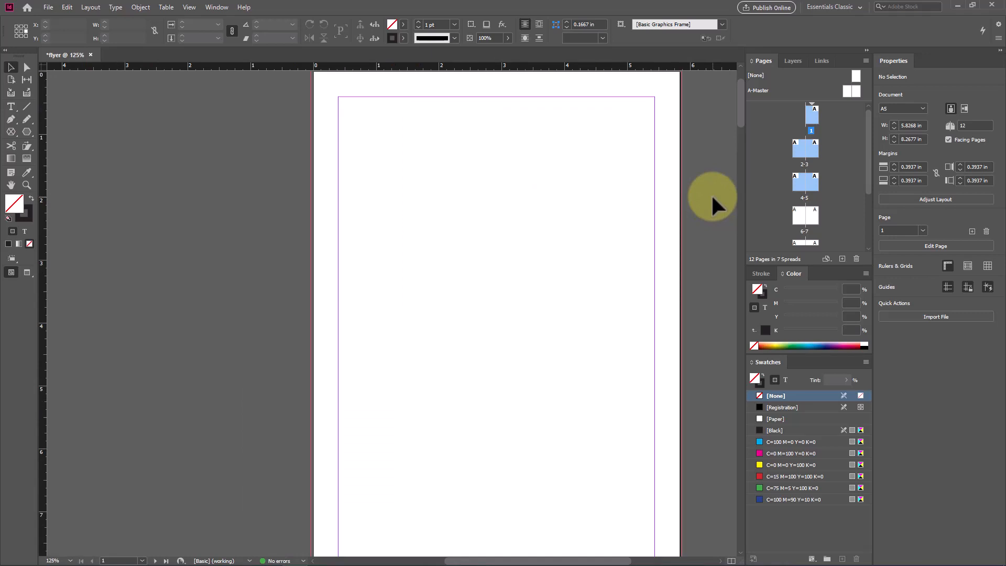
pyautogui.scroll(2, 703, 168)
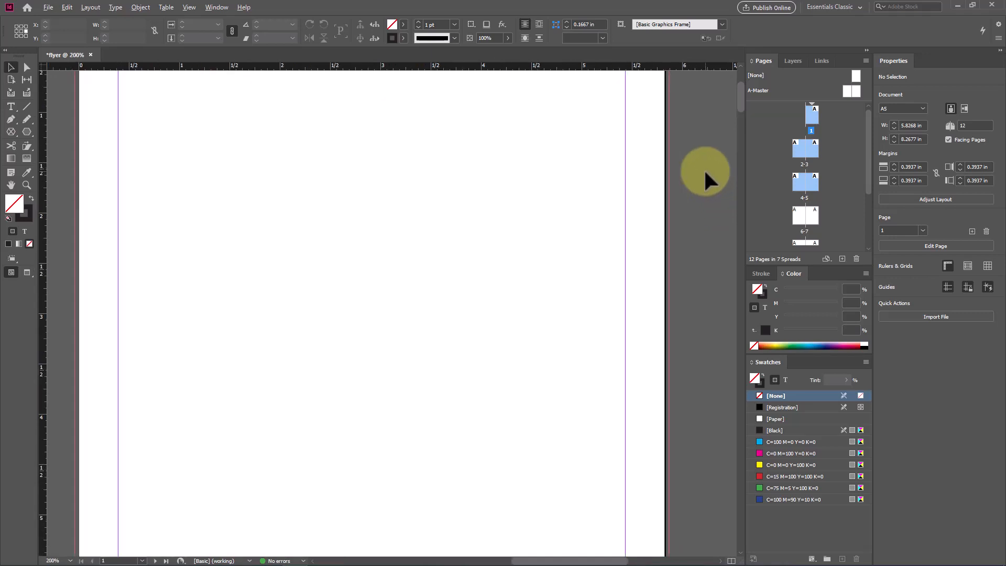
pyautogui.scroll(1, 366, 171)
pyautogui.scroll(3, 263, 182)
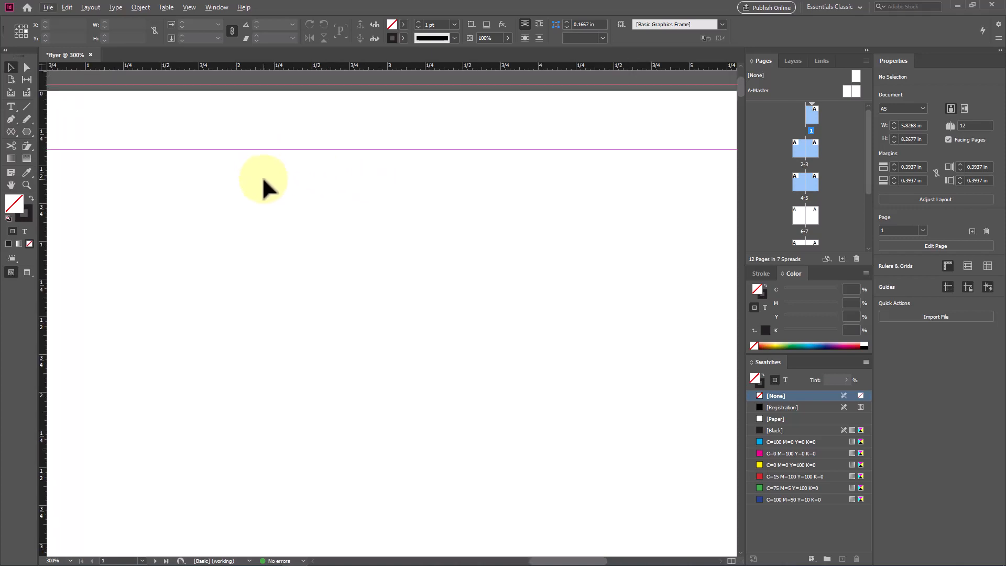
# Draw a text frame about 2.17 in wide and 1.1 in high just below page 1's upper margin line
pyautogui.scroll(-1, 262, 176)
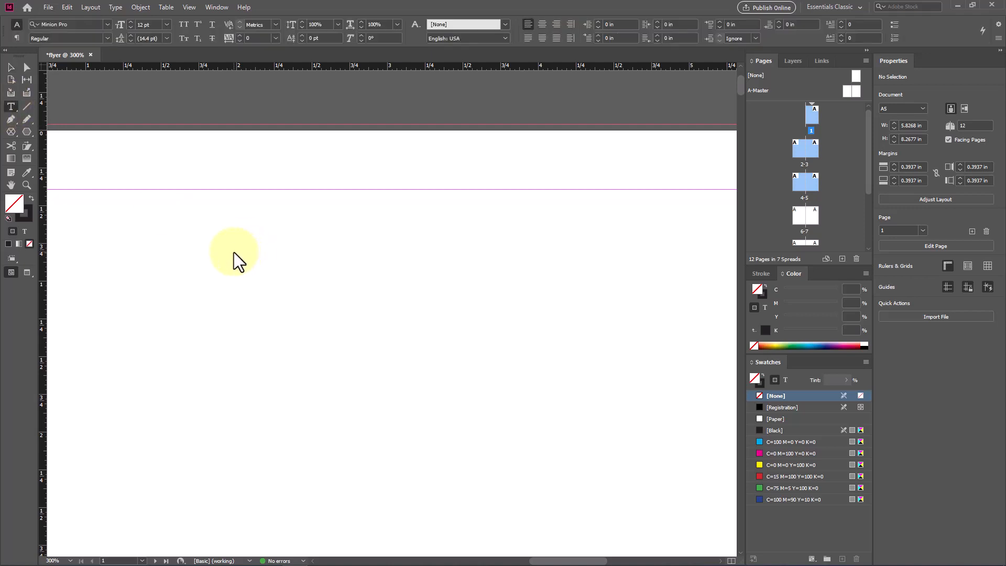
pyautogui.click(236, 265)
pyautogui.click(241, 239)
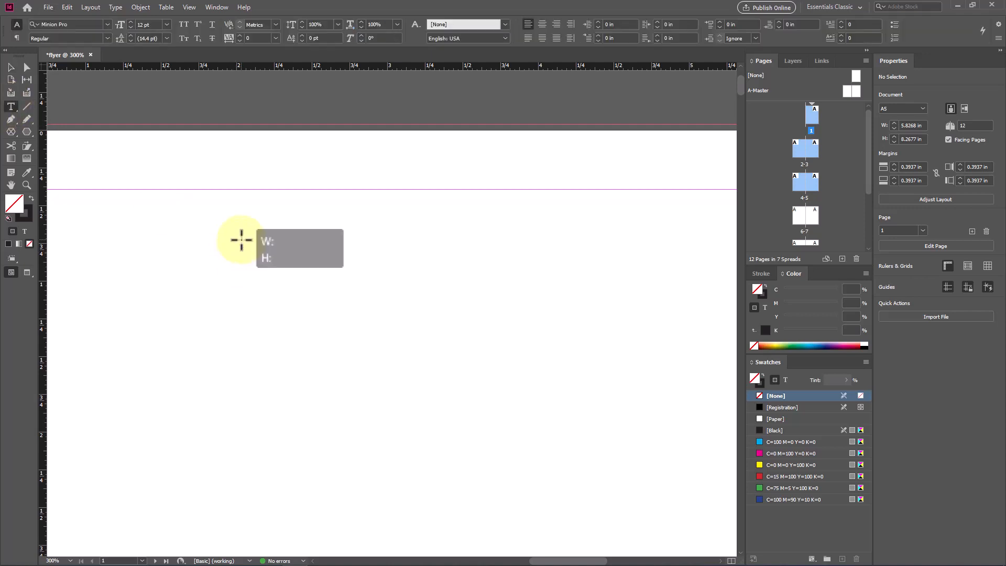
pyautogui.click(268, 300)
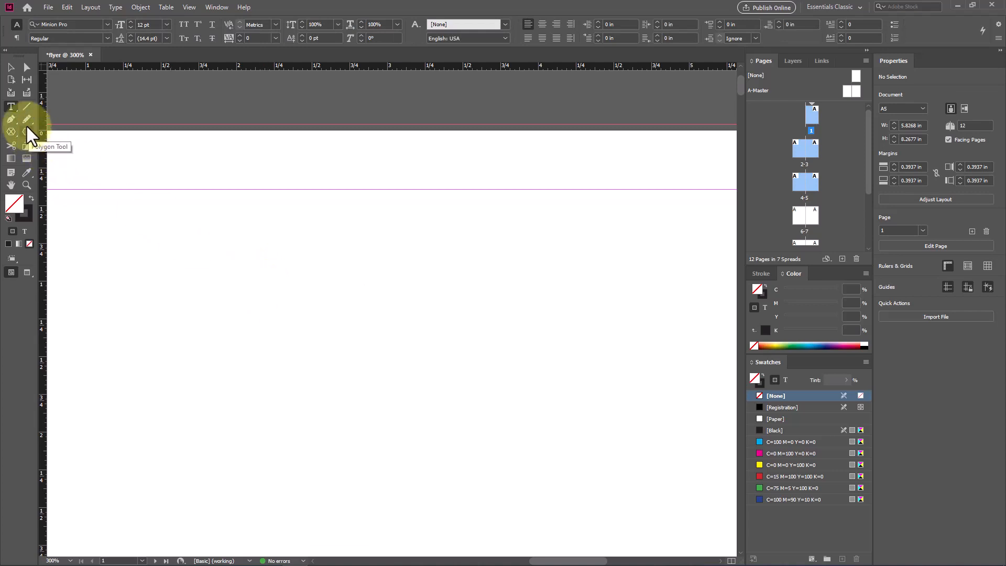
pyautogui.click(13, 159)
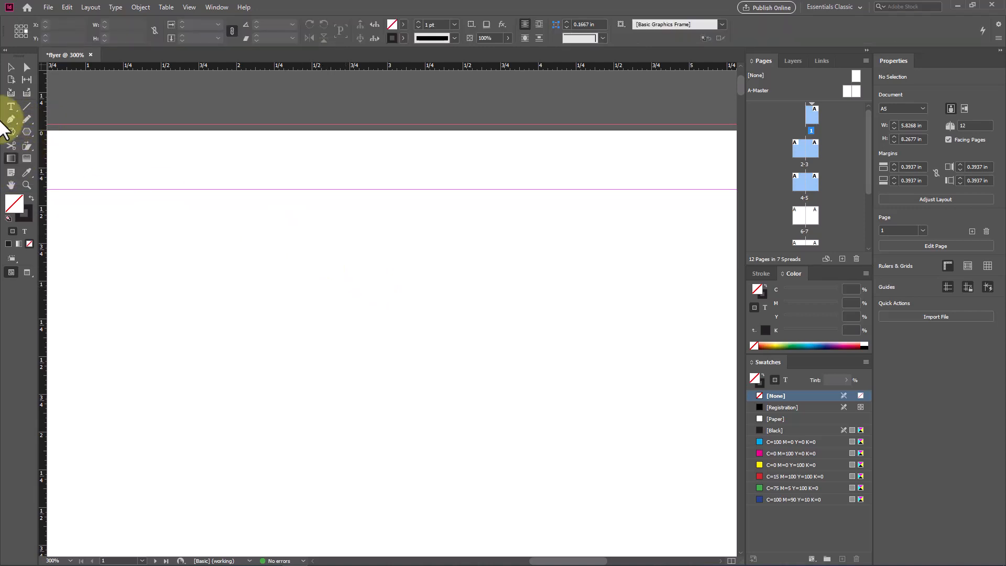
pyautogui.click(11, 106)
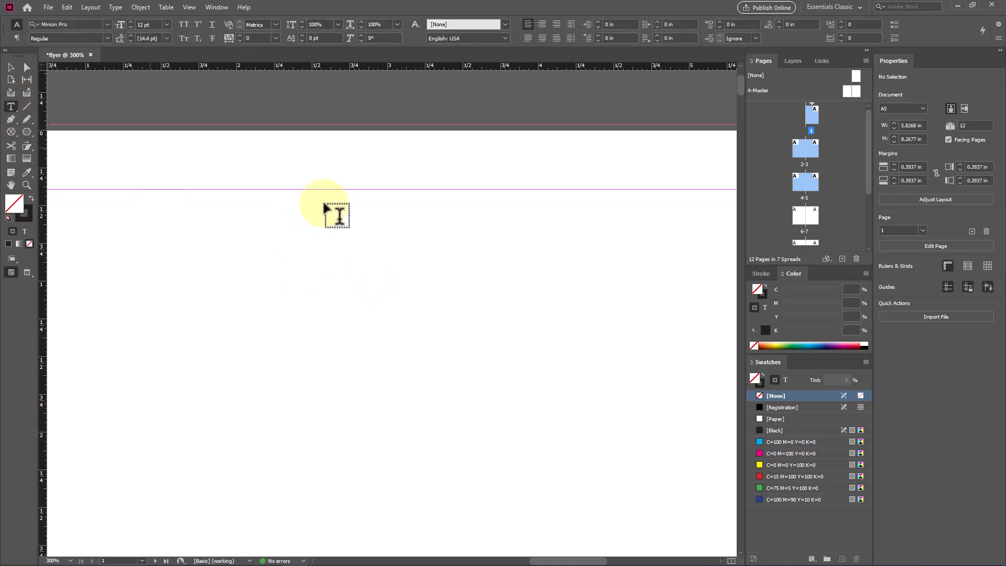
pyautogui.moveTo(178, 201); pyautogui.dragTo(504, 367)
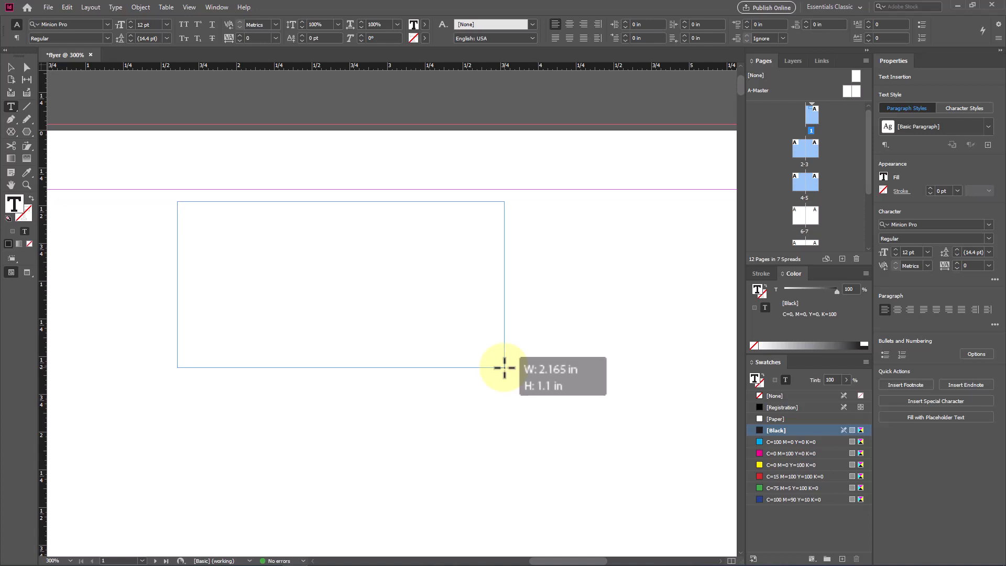
# Enter "CC Method" and "Content and Container" on two lines in the text frame
pyautogui.write('CC M')
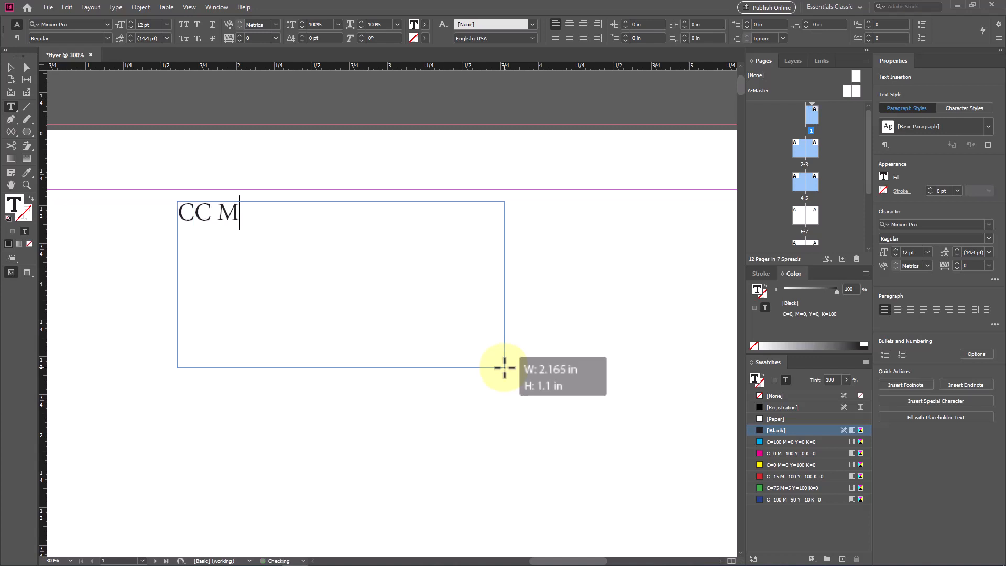
pyautogui.write('ethon')
pyautogui.press('BackSpace')
pyautogui.press('BackSpace')
pyautogui.write('d')
pyautogui.press('BackSpace')
pyautogui.write('d')
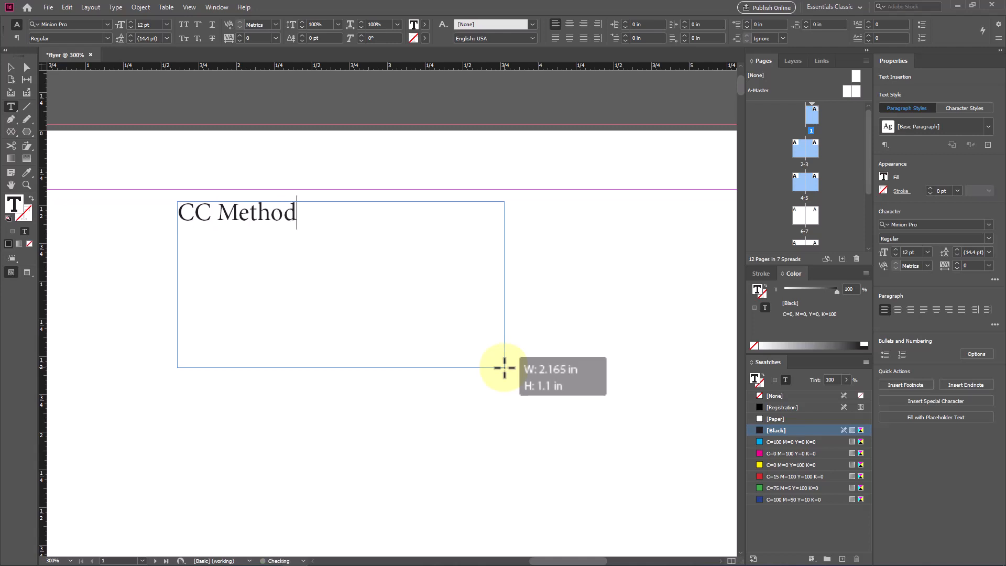
pyautogui.press('Return')
pyautogui.write('Conten')
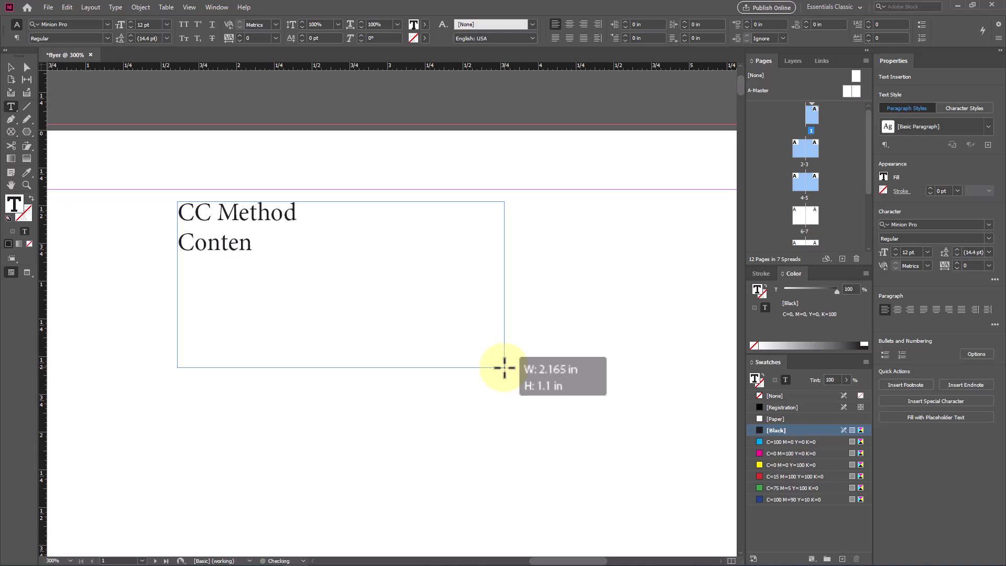
pyautogui.write('t  and Container')
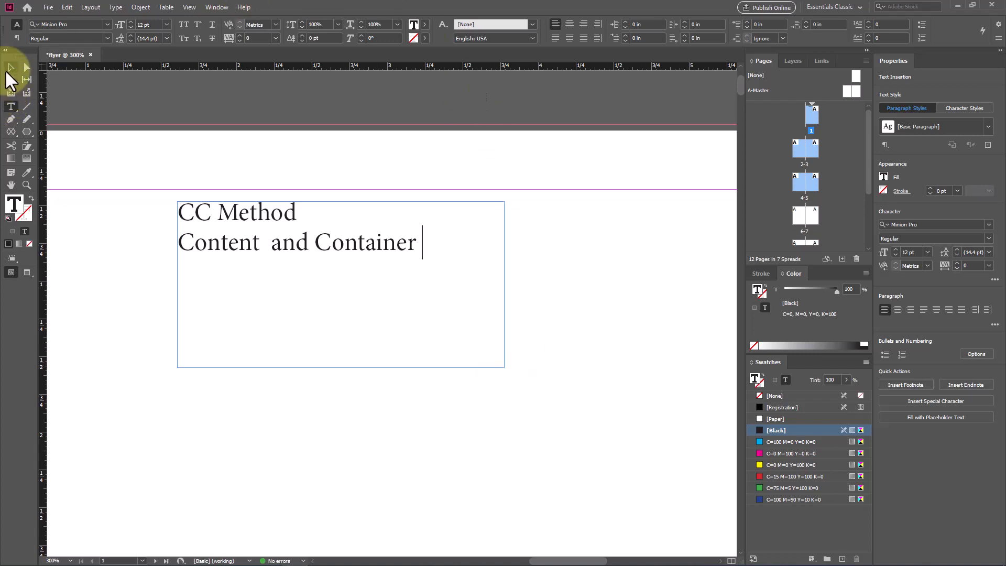
# Move the "CC Method" text frame toward the right side of page 1 and deselect it
pyautogui.click(10, 67)
pyautogui.moveTo(254, 207); pyautogui.dragTo(517, 250)
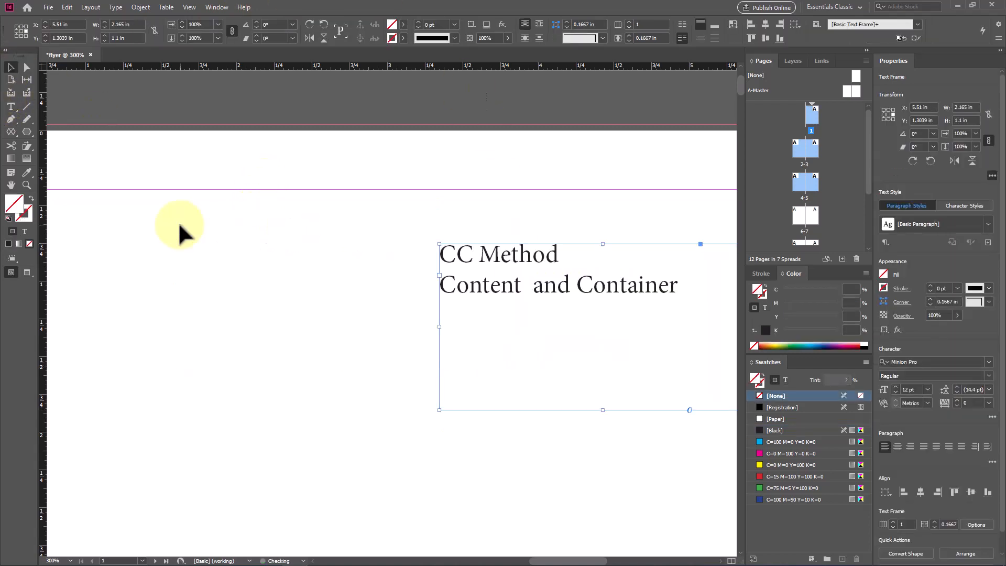
pyautogui.click(179, 229)
# Draw a second text frame about 1.17 by 0.38 in, left of the first, and enter "This is my Frist Text in InDesign"
pyautogui.click(11, 107)
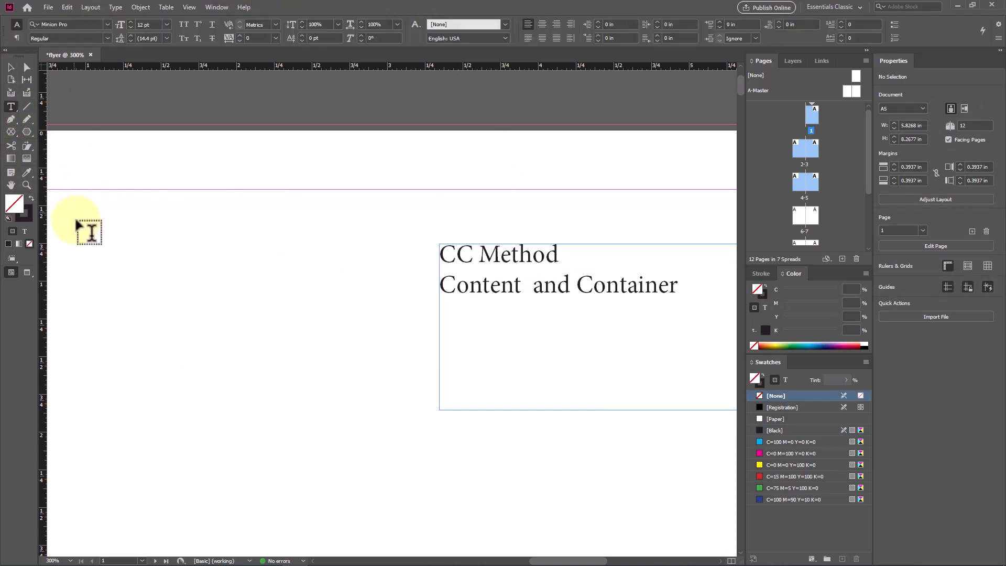
pyautogui.moveTo(100, 226); pyautogui.dragTo(275, 281)
pyautogui.write('This is')
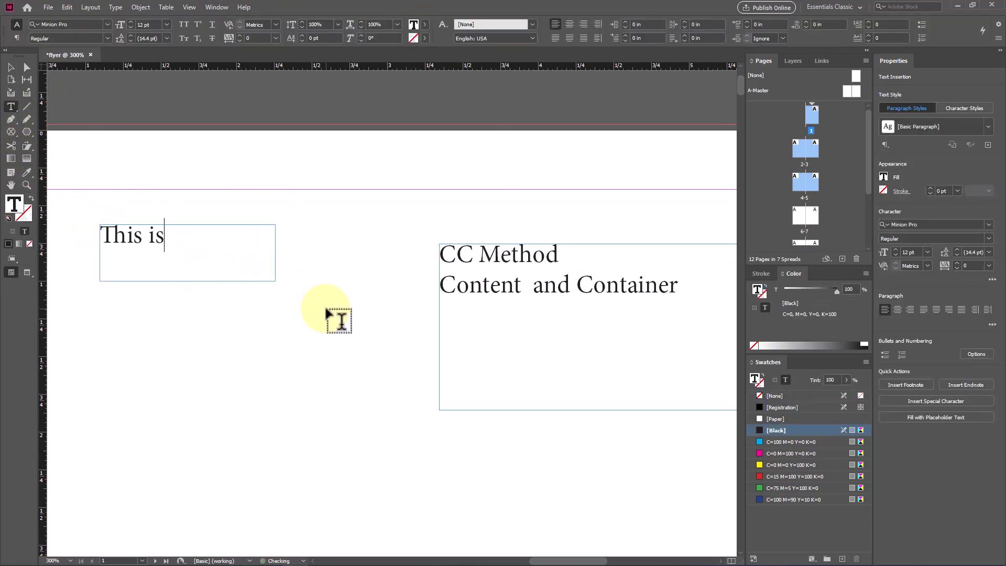
pyautogui.write(' my Frist')
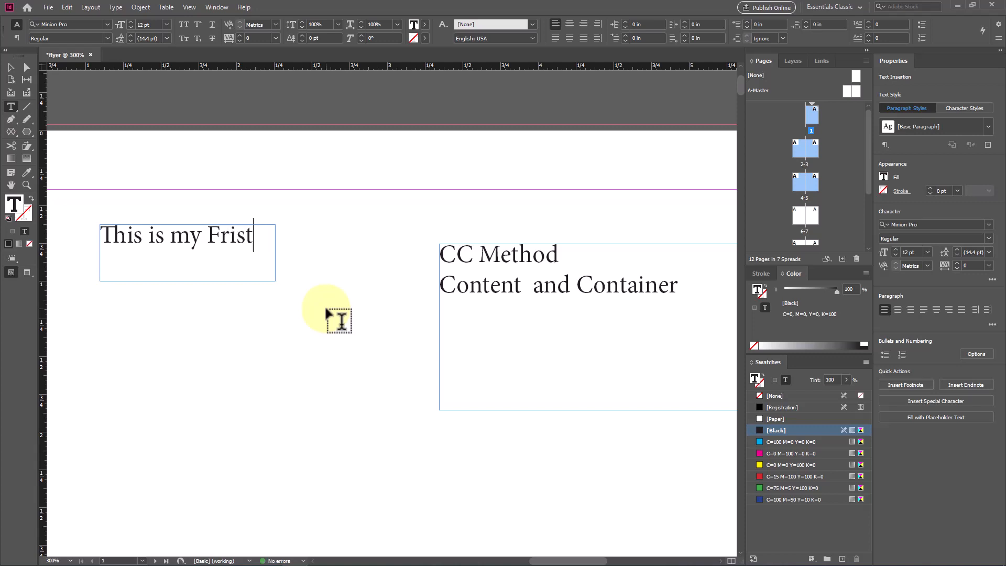
pyautogui.write(' Text n')
pyautogui.press('BackSpace')
pyautogui.press('BackSpace')
pyautogui.write('in ')
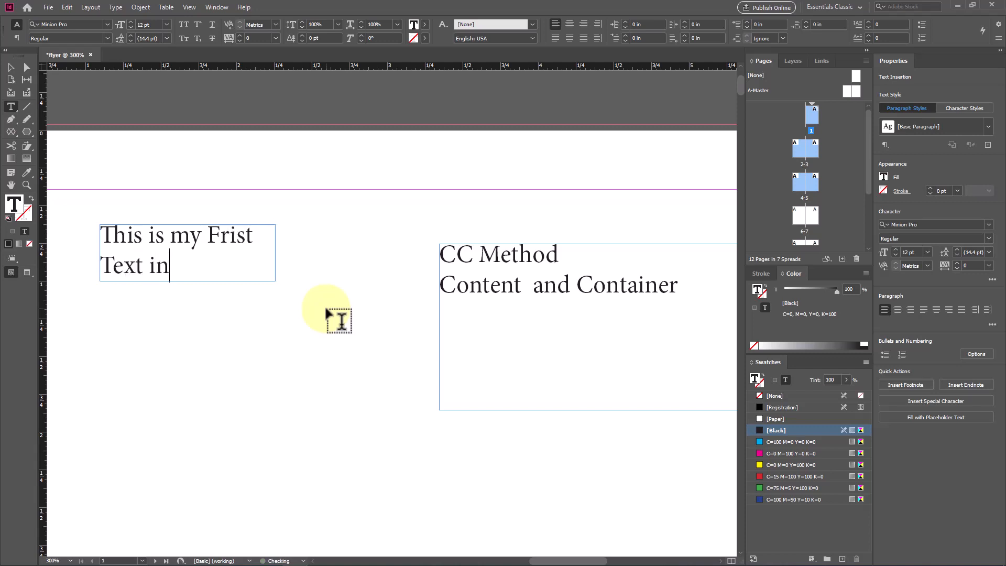
pyautogui.write('InDesign')
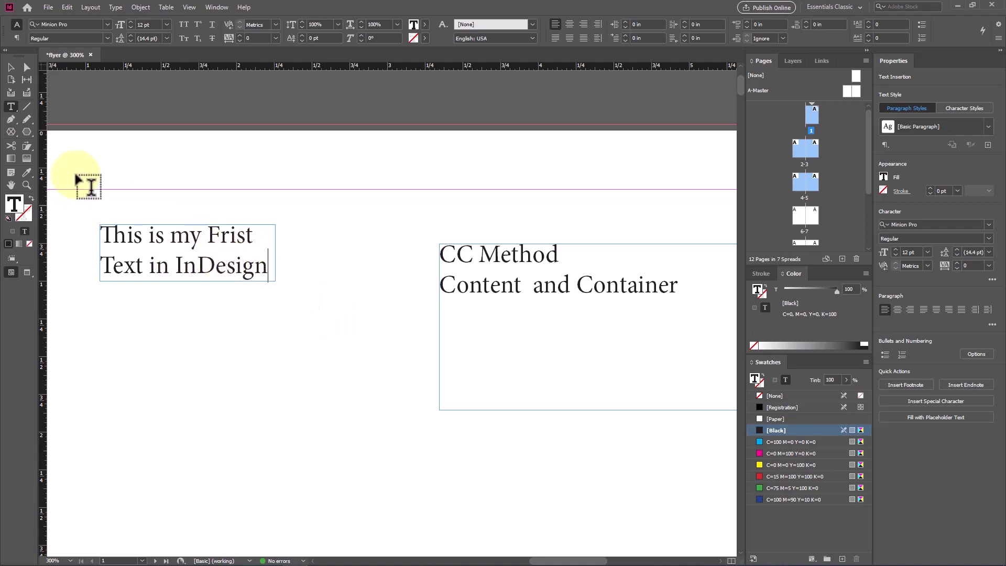
# Move the second text frame slightly down and right, and fill it with green, C=63 M=0 Y=100 K=0
pyautogui.click(11, 68)
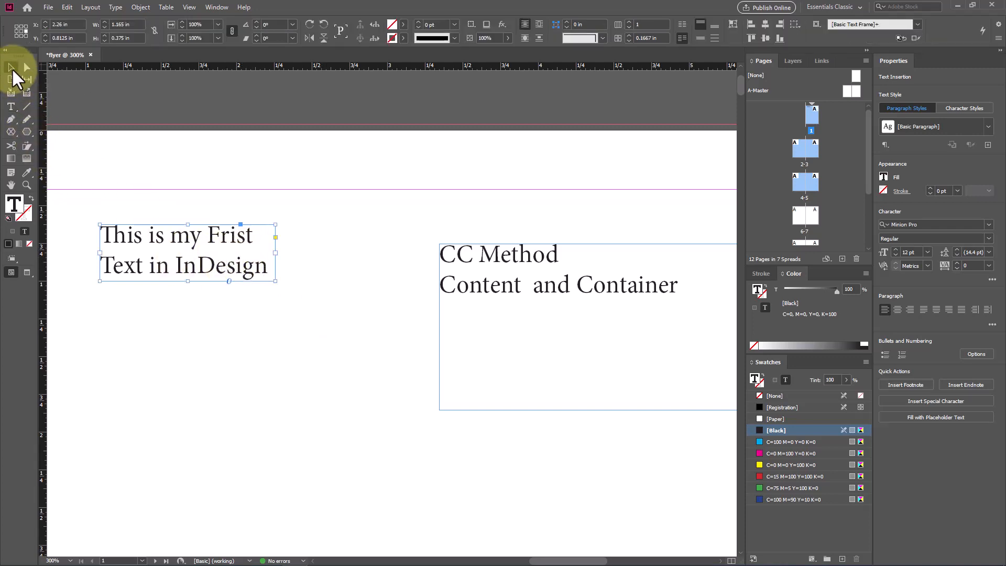
pyautogui.moveTo(180, 235); pyautogui.dragTo(220, 254)
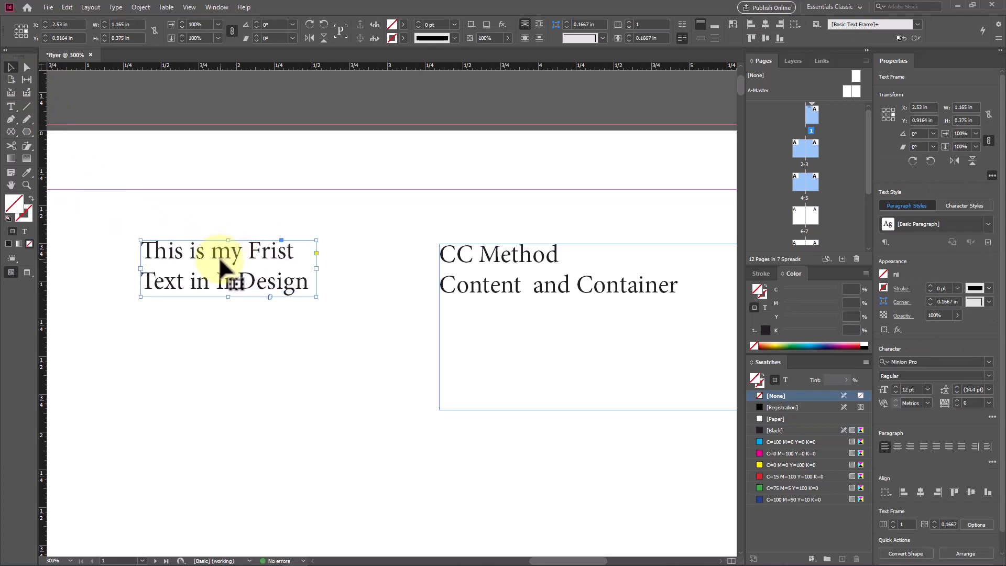
pyautogui.doubleClick(16, 203)
pyautogui.moveTo(221, 165); pyautogui.dragTo(133, 124)
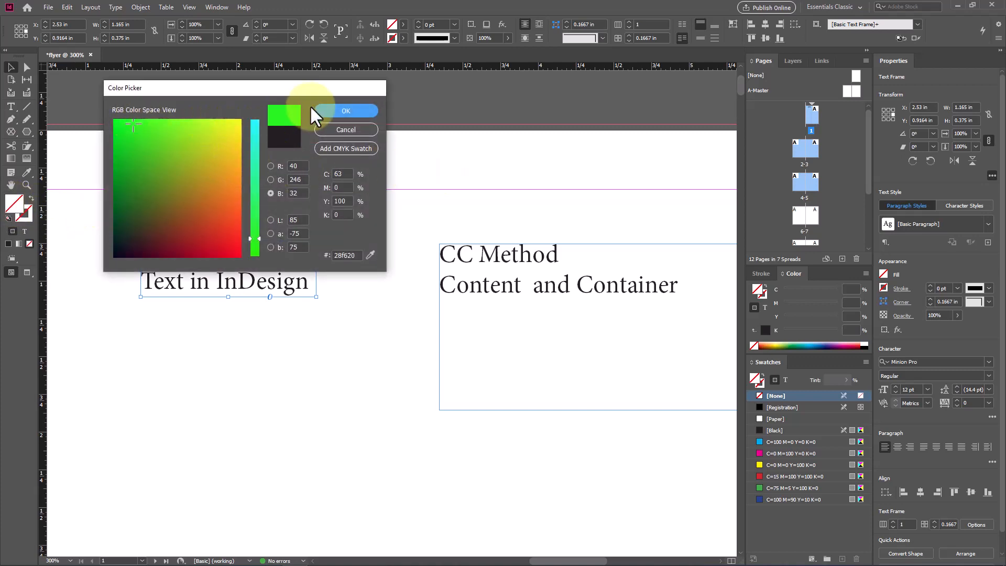
pyautogui.click(344, 110)
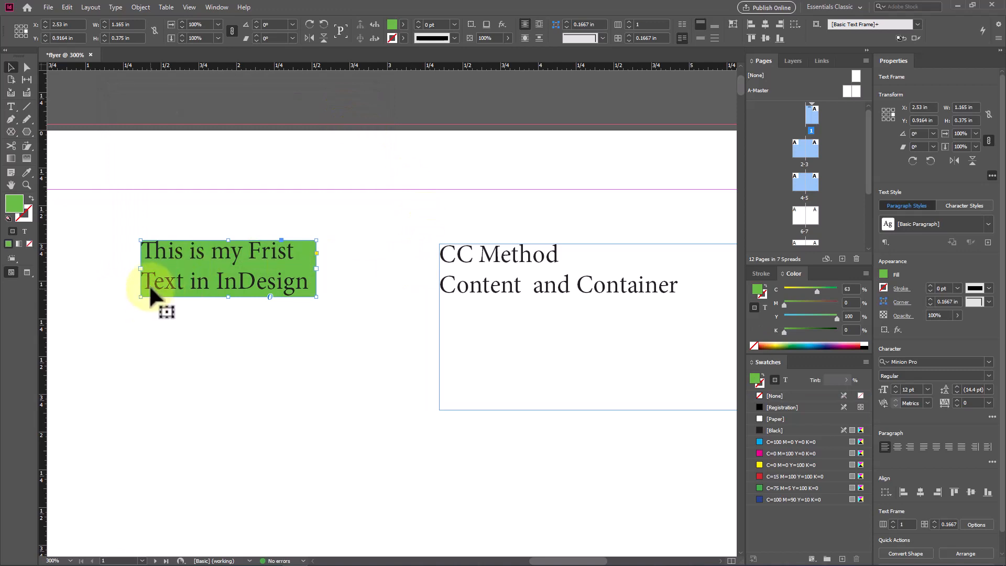
# Enlarge the green text frame to about 1.45 in wide and 0.87 in high, and move it slightly upward
pyautogui.scroll(2, 153, 262)
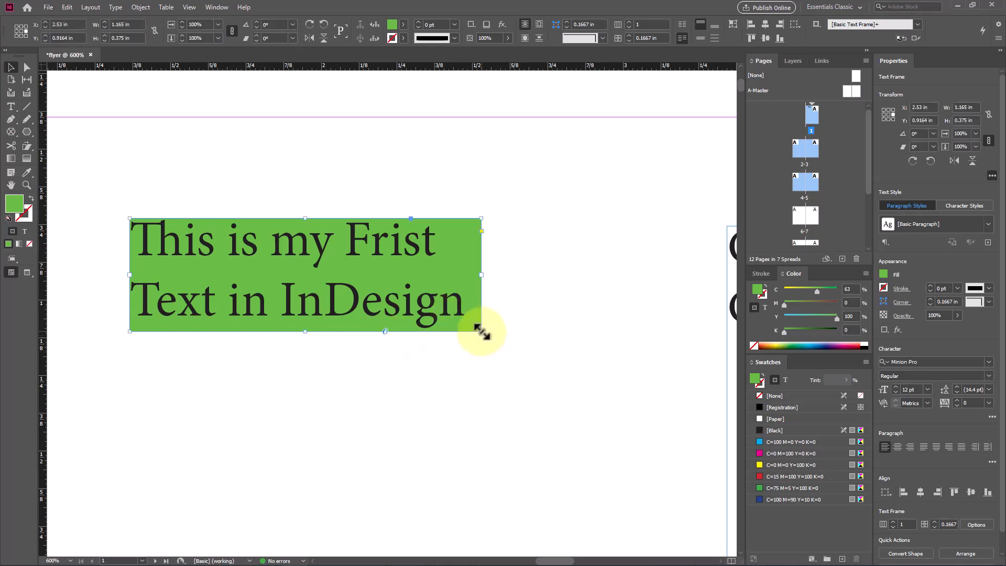
pyautogui.moveTo(480, 331); pyautogui.dragTo(568, 481)
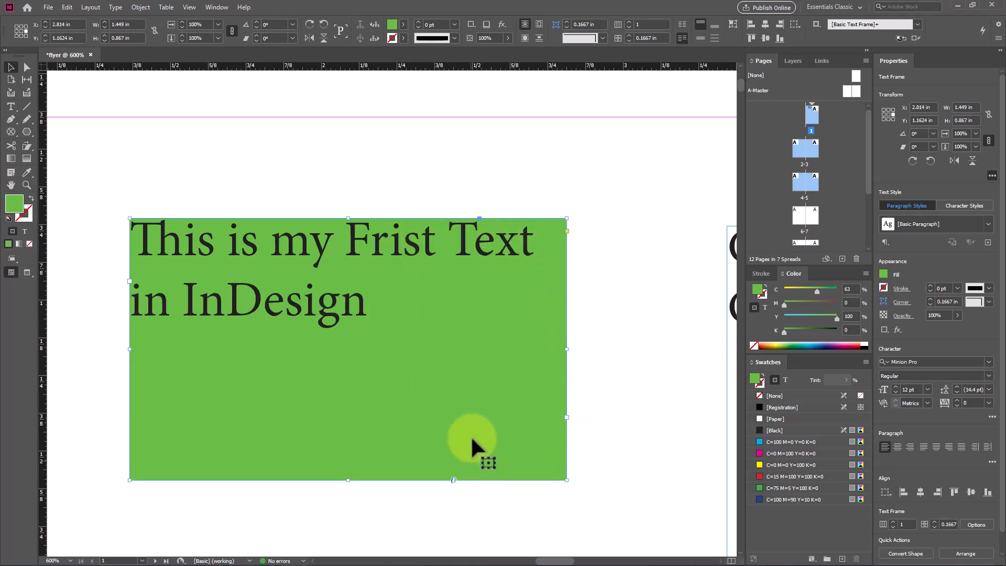
pyautogui.moveTo(291, 244); pyautogui.dragTo(290, 221)
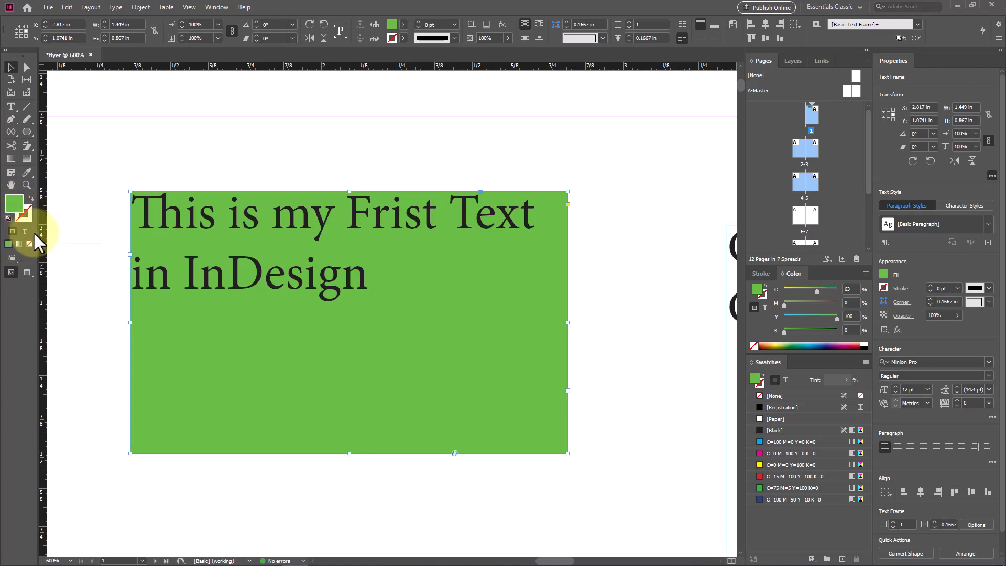
# Apply a white fill colour to the text inside the green frame
pyautogui.click(24, 232)
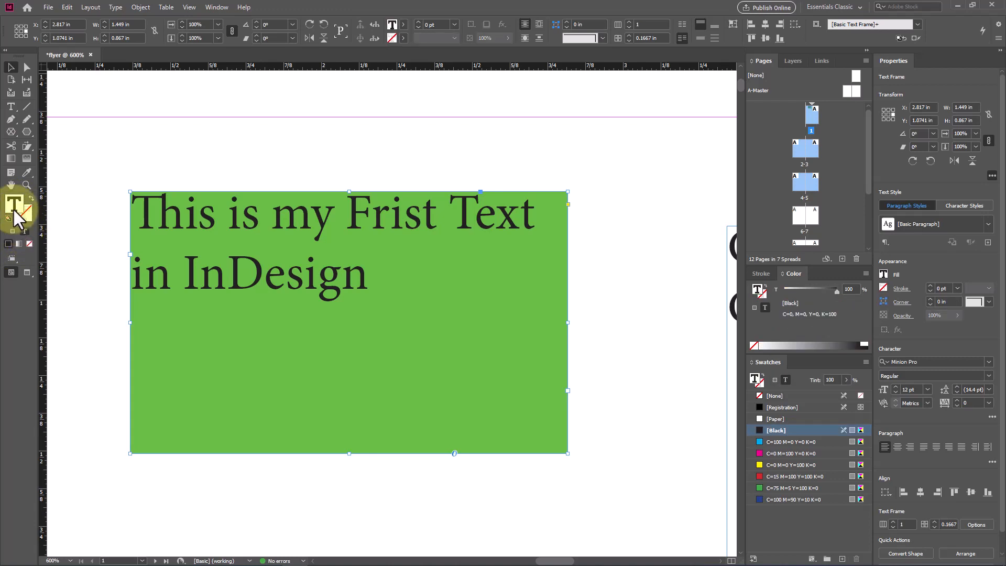
pyautogui.doubleClick(16, 205)
pyautogui.moveTo(214, 195); pyautogui.dragTo(261, 117)
pyautogui.click(347, 111)
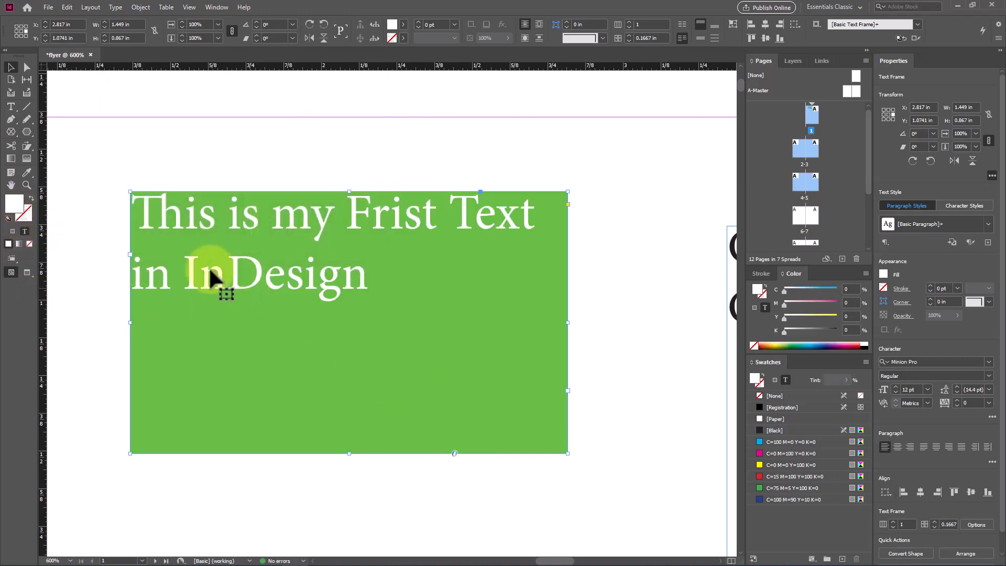
# Change the fill colour of the text in the green frame to black with the Color Picker
pyautogui.doubleClick(16, 203)
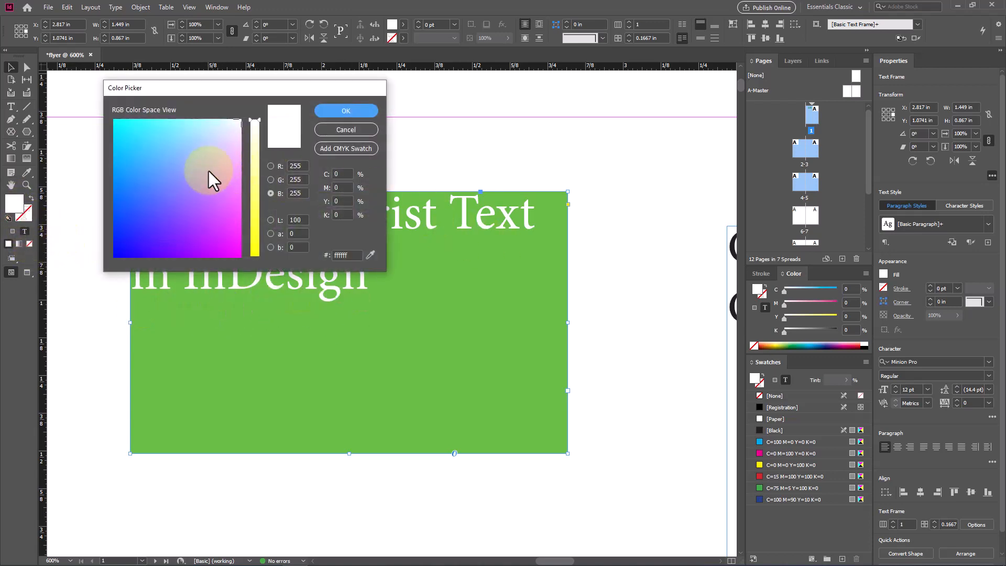
pyautogui.moveTo(209, 171); pyautogui.dragTo(110, 268)
pyautogui.moveTo(253, 223); pyautogui.dragTo(256, 259)
pyautogui.click(344, 112)
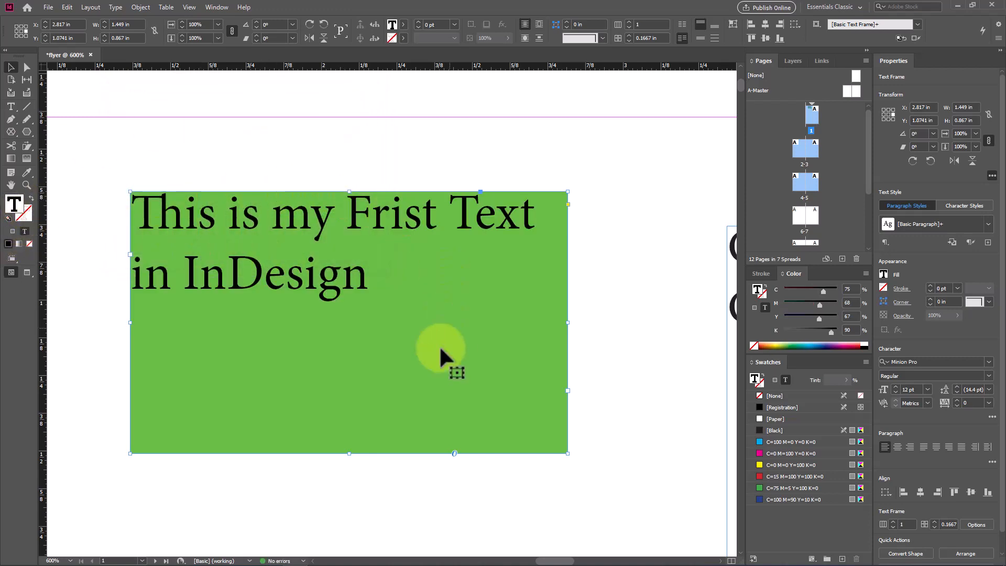
# Remove the green fill from the text frame and shorten the frame to about 0.38 in high, just below the margin line
pyautogui.click(12, 231)
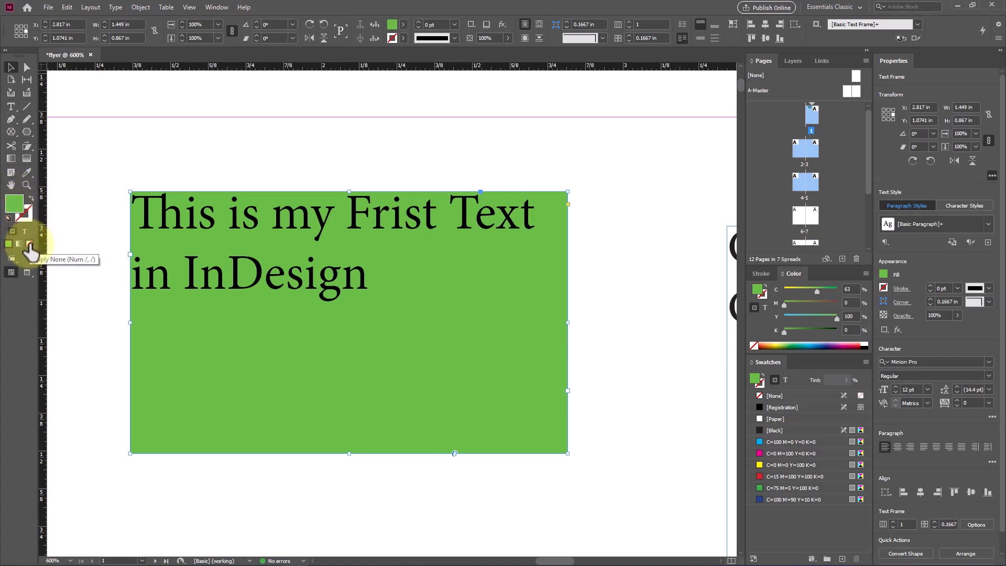
pyautogui.click(29, 245)
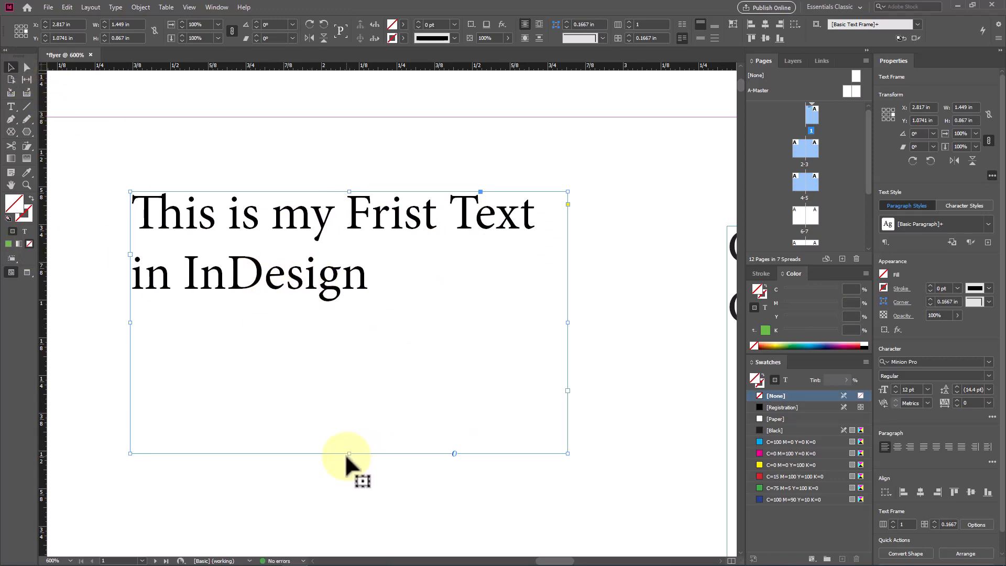
pyautogui.moveTo(348, 454); pyautogui.dragTo(360, 248)
pyautogui.click(393, 382)
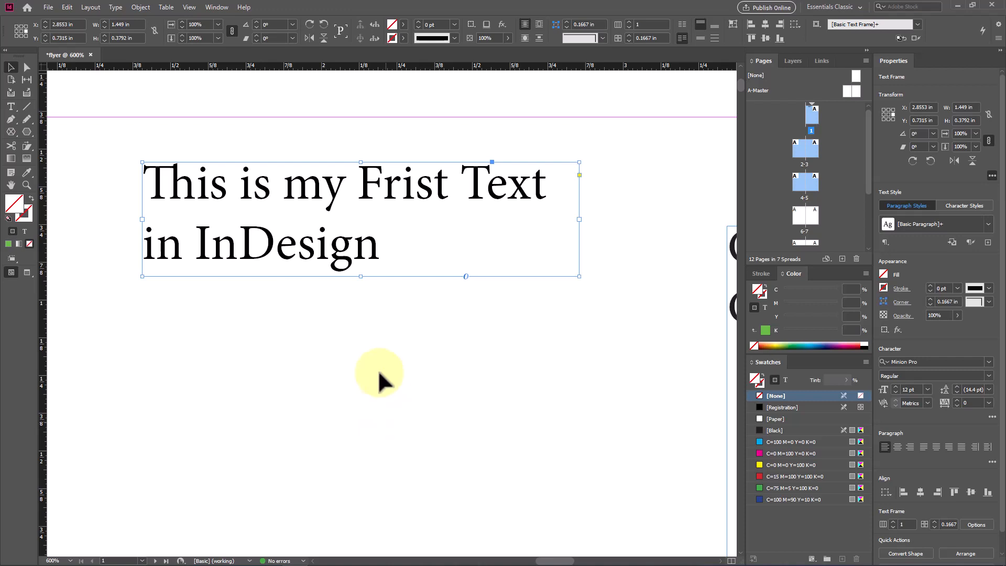
pyautogui.moveTo(355, 263); pyautogui.dragTo(340, 295)
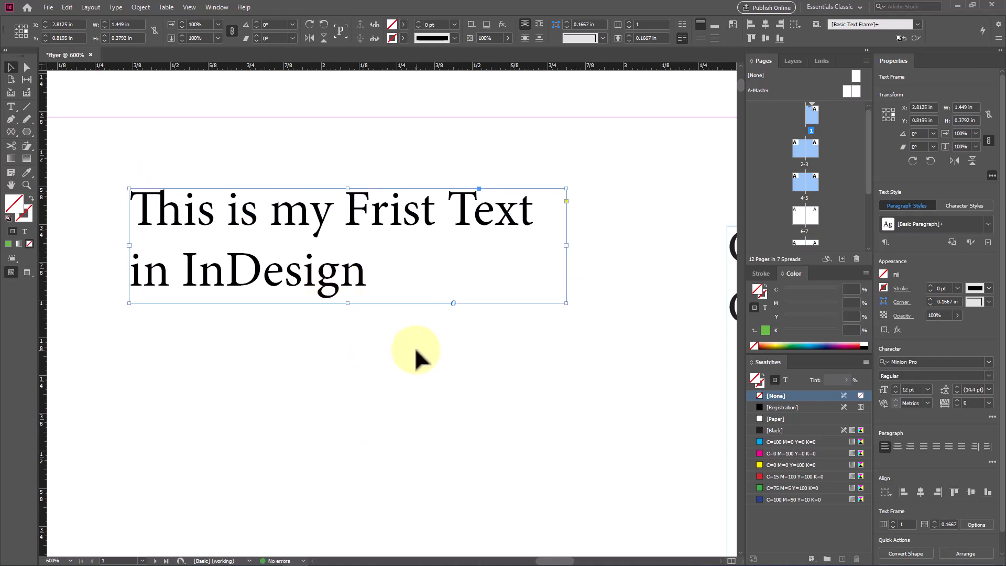
pyautogui.moveTo(416, 351); pyautogui.dragTo(334, 268)
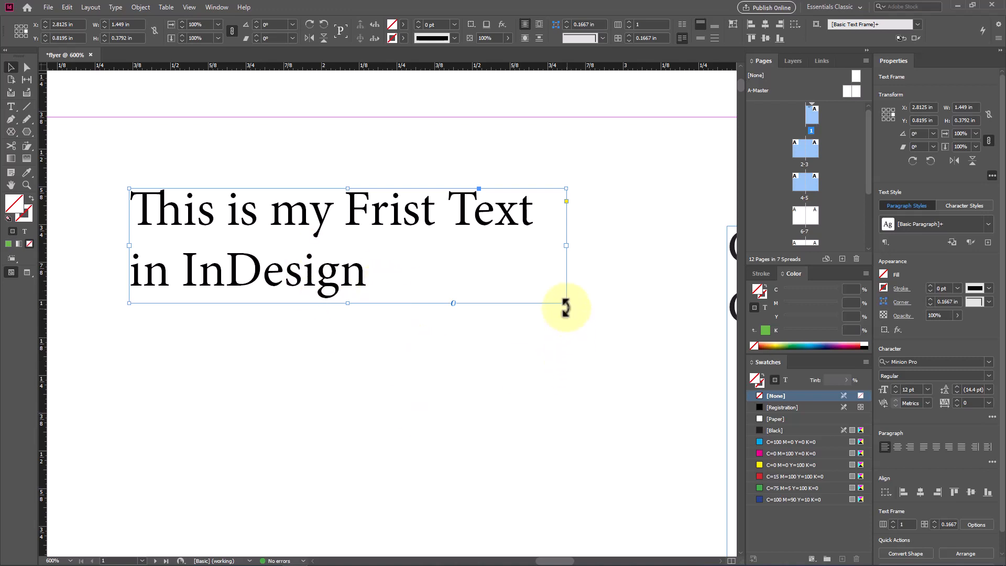
# Try resizing only the text frame to about 1.65 by 0.62 in, and undo the resize
pyautogui.moveTo(566, 303); pyautogui.dragTo(628, 374)
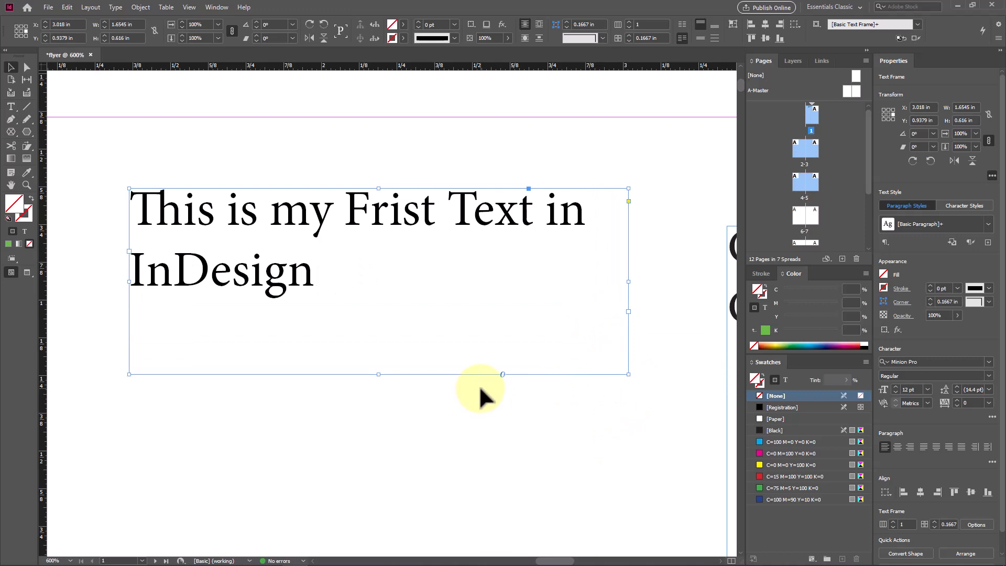
pyautogui.hotkey('ctrl', 'z')
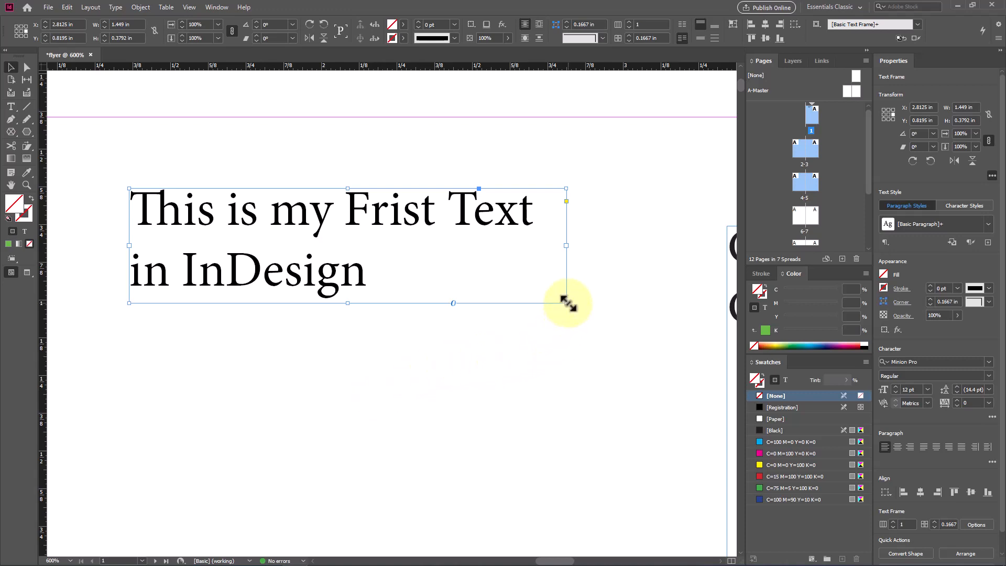
# Scale the text frame together with its text to about 1.22 by 0.32 in and move it closer to the upper margin line
pyautogui.moveTo(567, 303); pyautogui.dragTo(596, 337)
pyautogui.moveTo(667, 328); pyautogui.dragTo(322, 263)
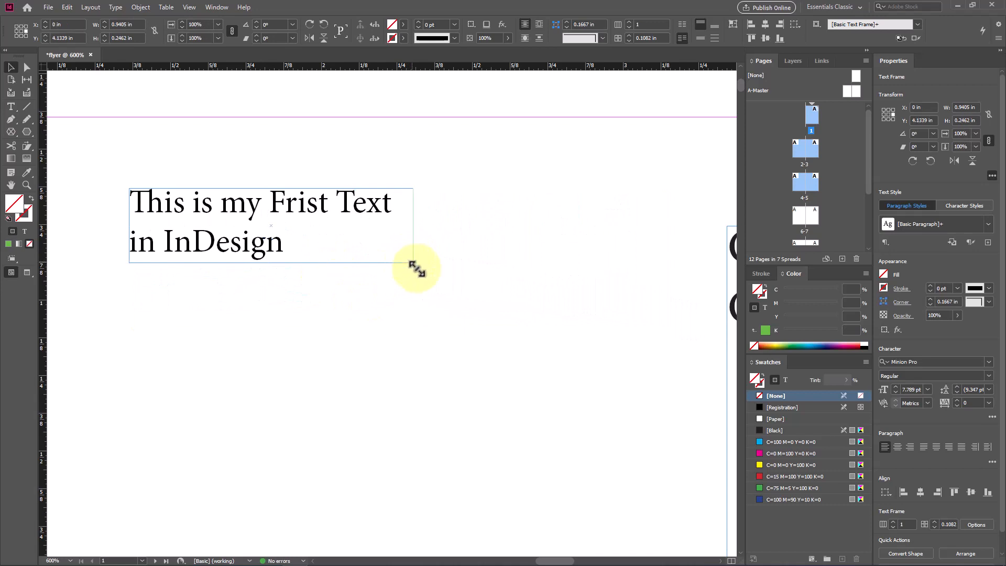
pyautogui.moveTo(416, 268); pyautogui.dragTo(464, 315)
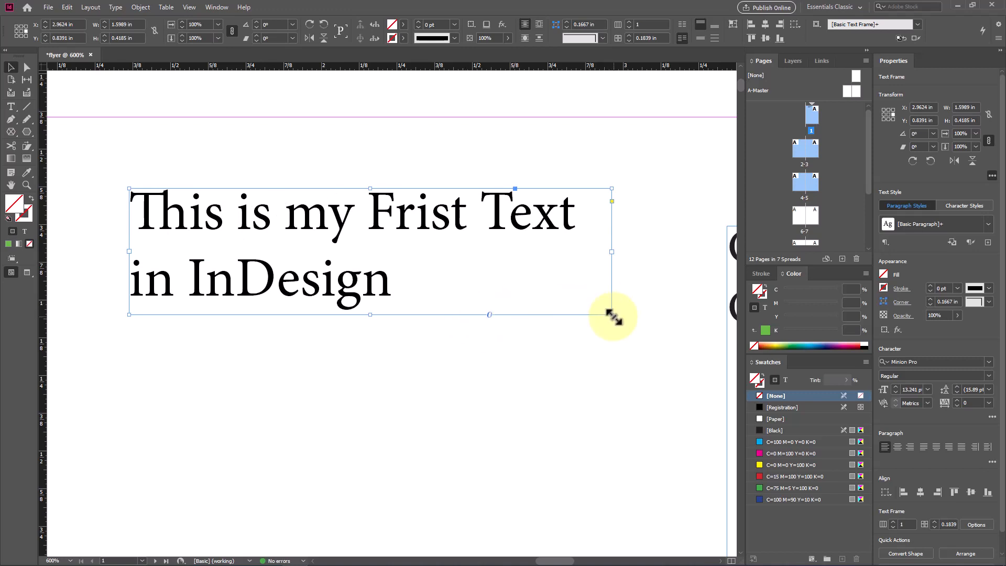
pyautogui.moveTo(612, 315); pyautogui.dragTo(498, 277)
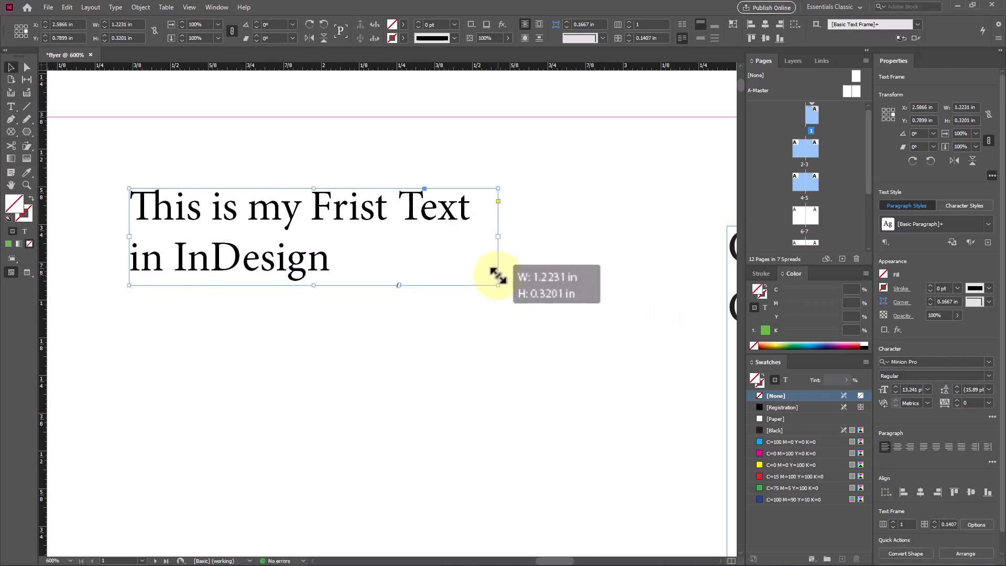
pyautogui.moveTo(370, 208); pyautogui.dragTo(390, 188)
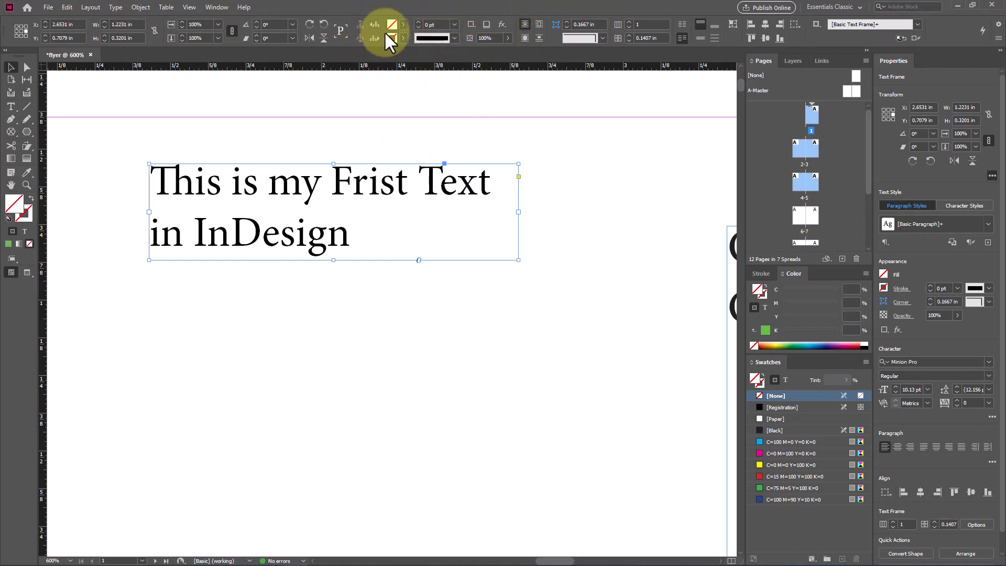
pyautogui.moveTo(365, 183); pyautogui.dragTo(388, 183)
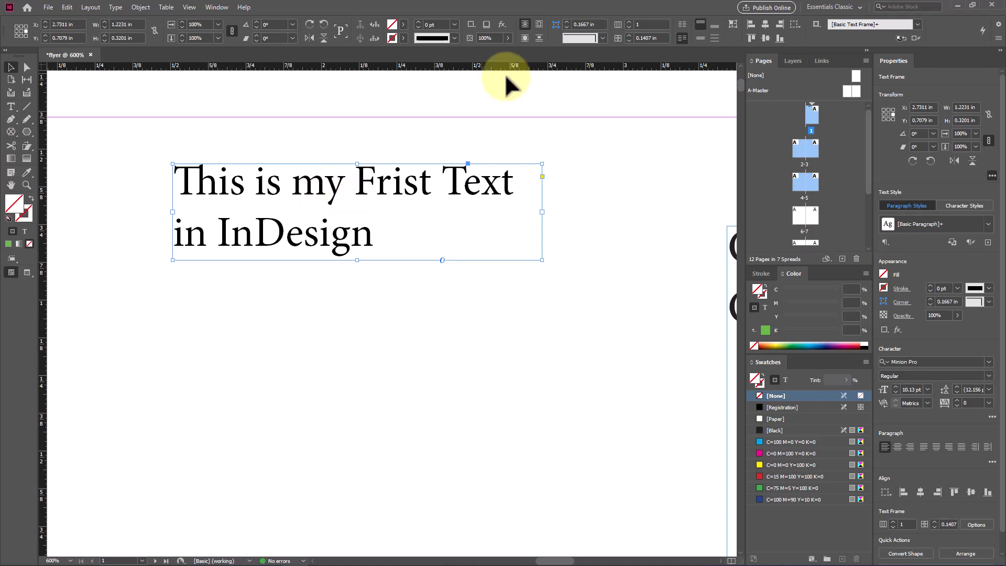
# Try several swatches as the text frame's fill, including magenta, red and yellow, ending with the blue C=100 M=90 Y=10 K=0
pyautogui.click(402, 23)
pyautogui.click(326, 102)
pyautogui.click(324, 117)
pyautogui.click(320, 140)
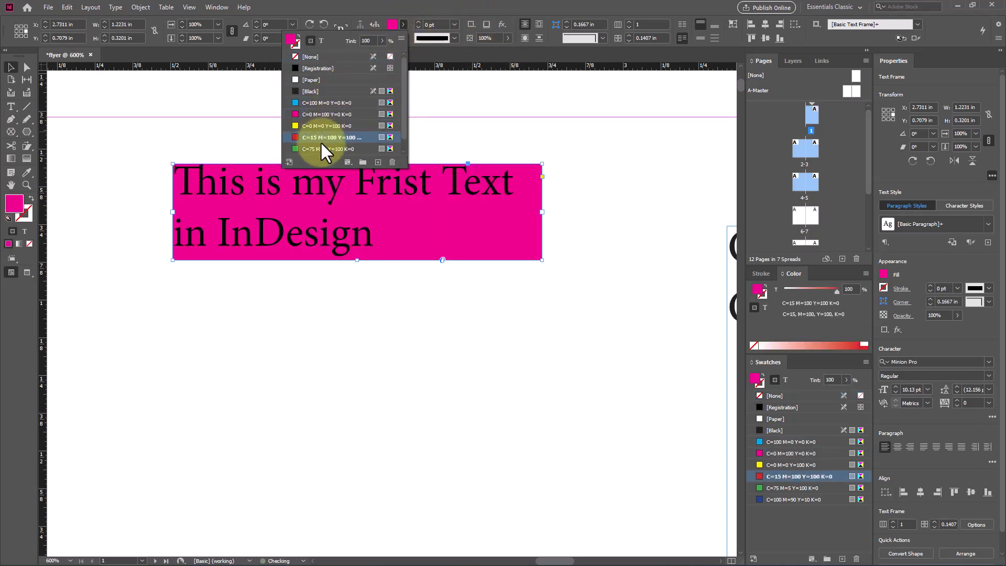
pyautogui.click(321, 144)
pyautogui.click(319, 130)
pyautogui.click(322, 115)
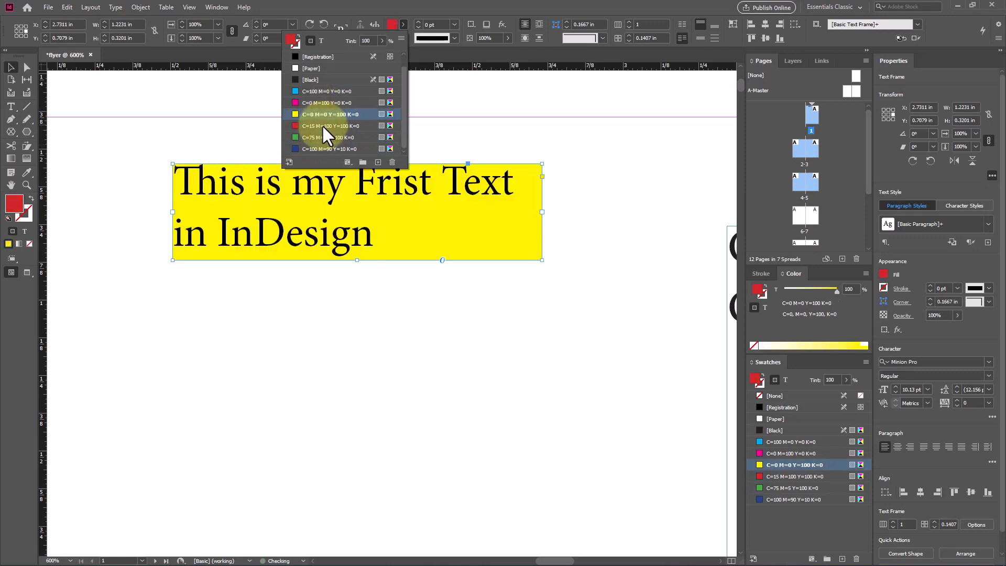
pyautogui.click(319, 148)
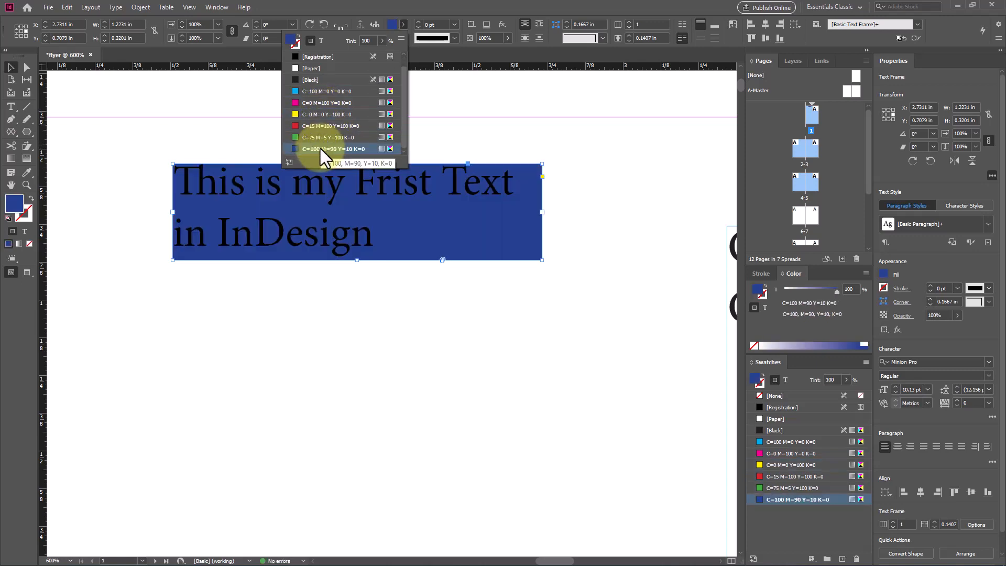
# Set the text colour to [Paper] and the frame's fill to [Black]
pyautogui.click(321, 40)
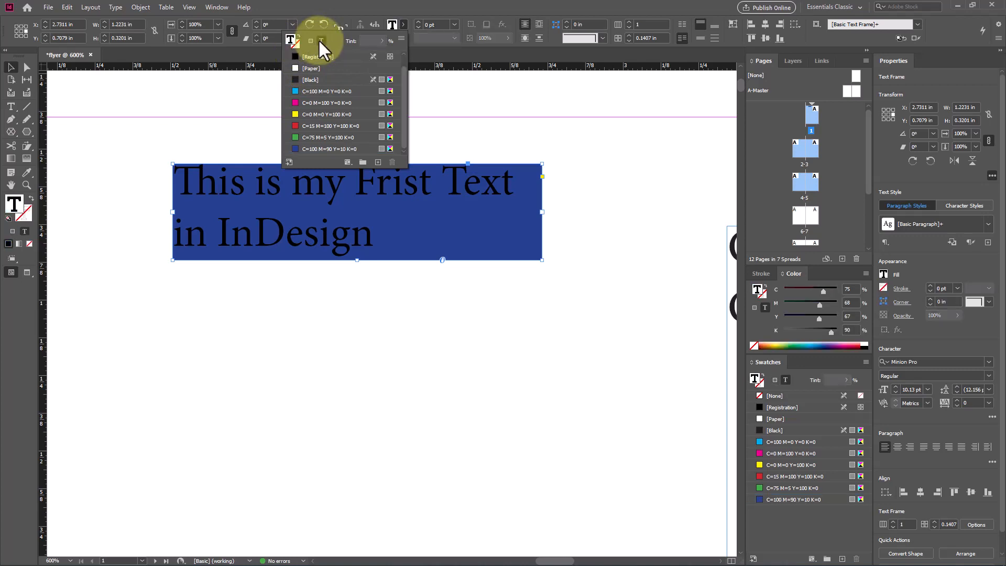
pyautogui.click(311, 68)
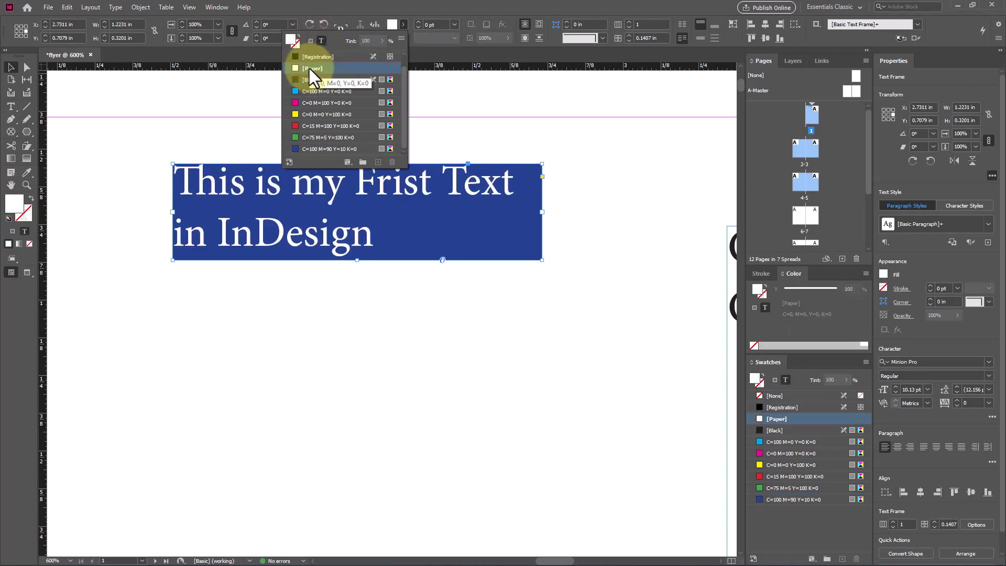
pyautogui.click(312, 40)
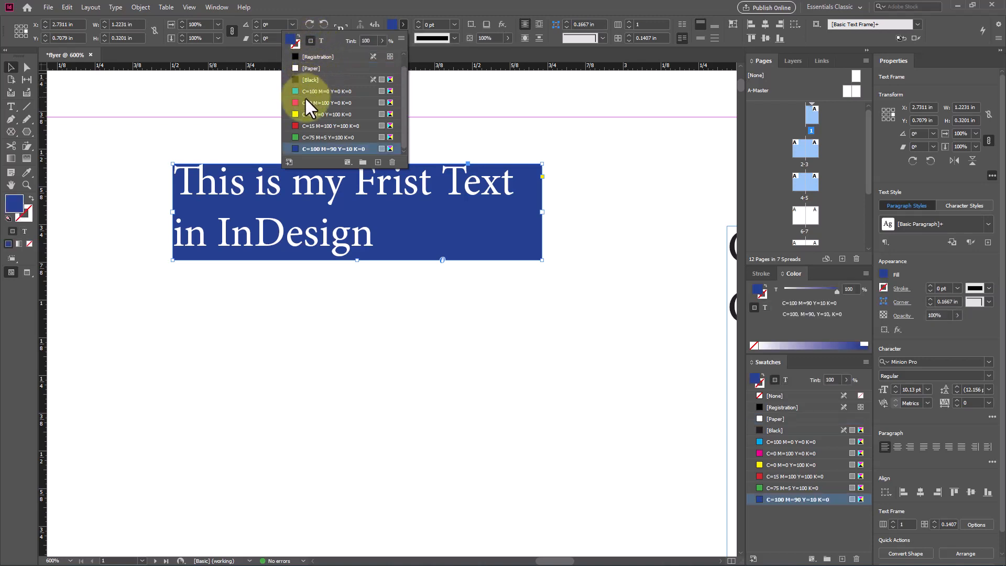
pyautogui.click(306, 78)
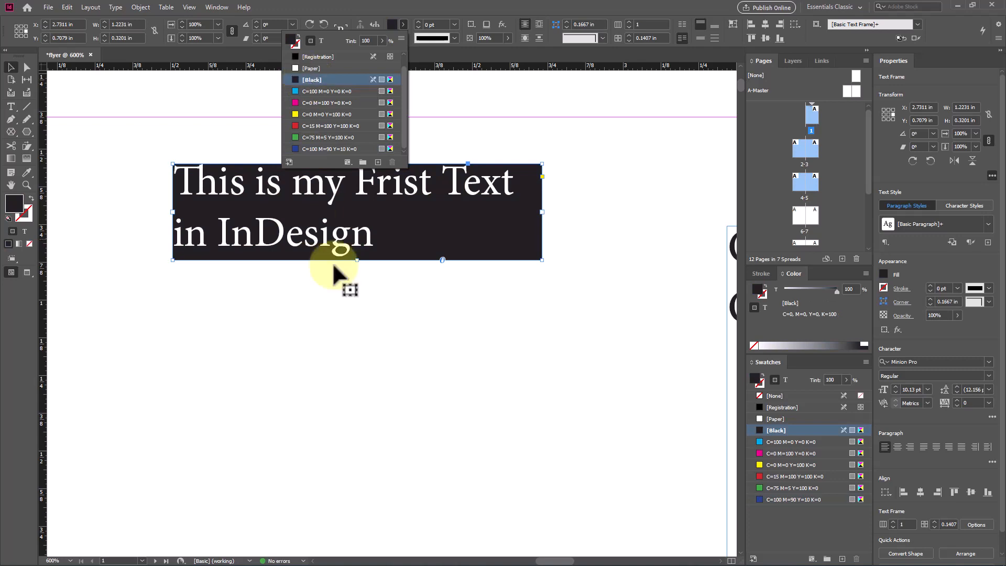
pyautogui.click(337, 296)
# Reposition the black text frame just below the upper margin line, at about X 2.69 in, Y 0.65 in
pyautogui.moveTo(293, 194); pyautogui.dragTo(282, 236)
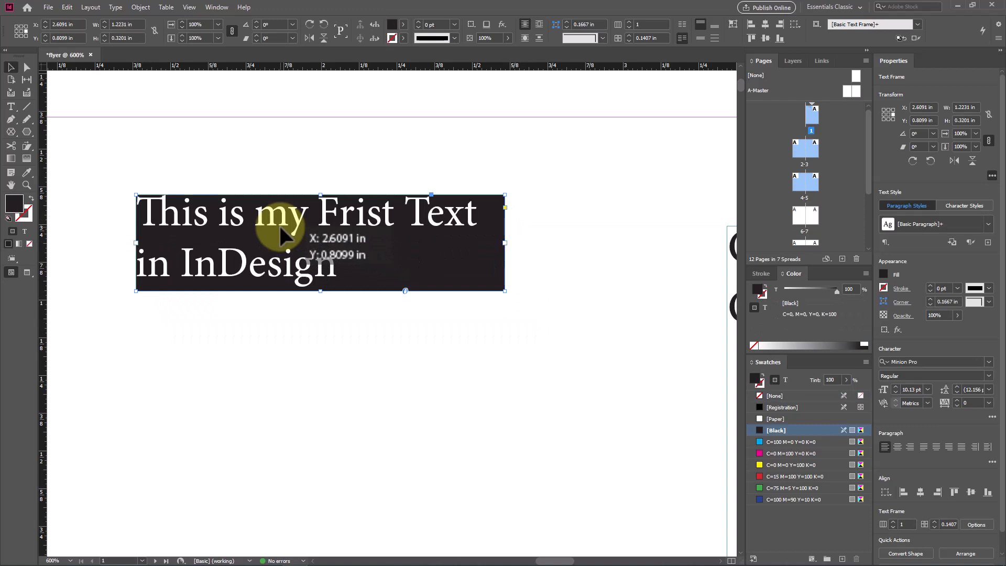
pyautogui.moveTo(254, 229); pyautogui.dragTo(313, 167)
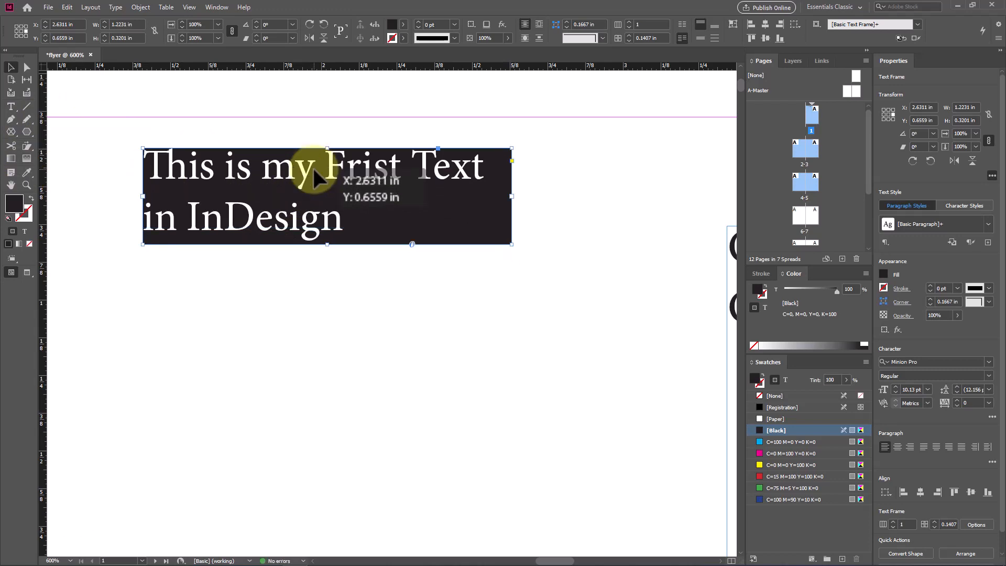
pyautogui.moveTo(312, 165); pyautogui.dragTo(294, 178)
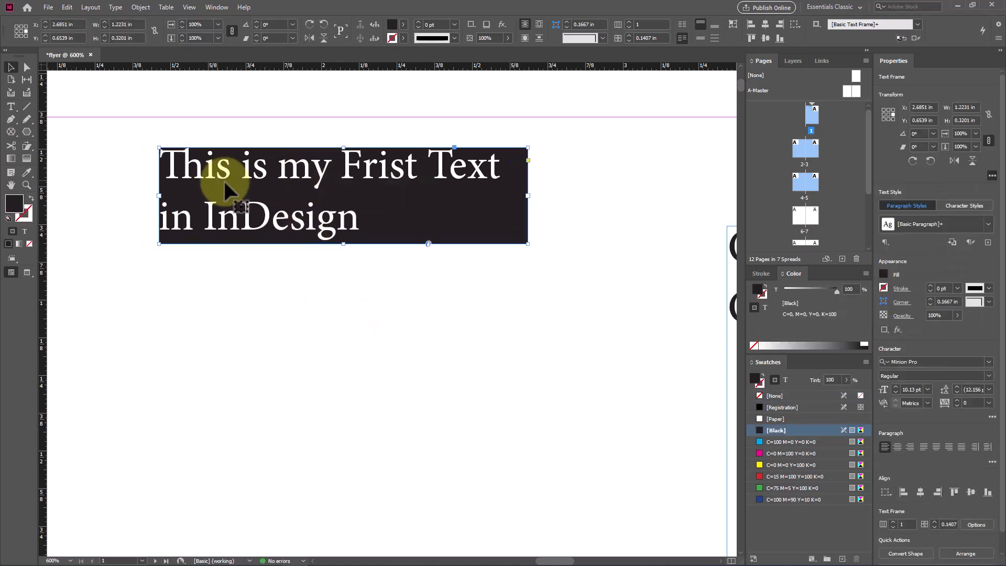
# Fill the text frame with yellow C=0 M=0 Y=100 K=0, and replace that fill with [Registration]
pyautogui.click(403, 25)
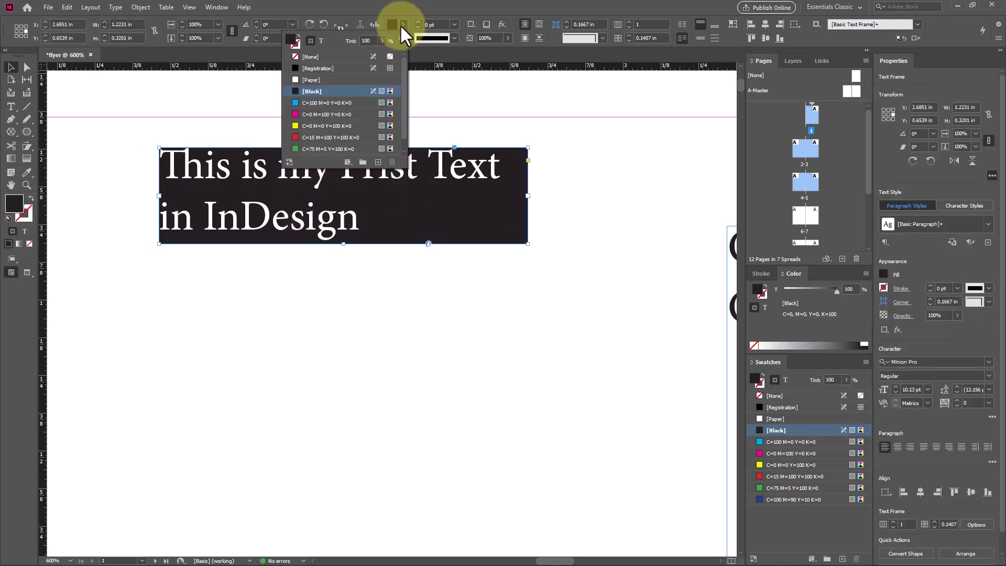
pyautogui.click(318, 126)
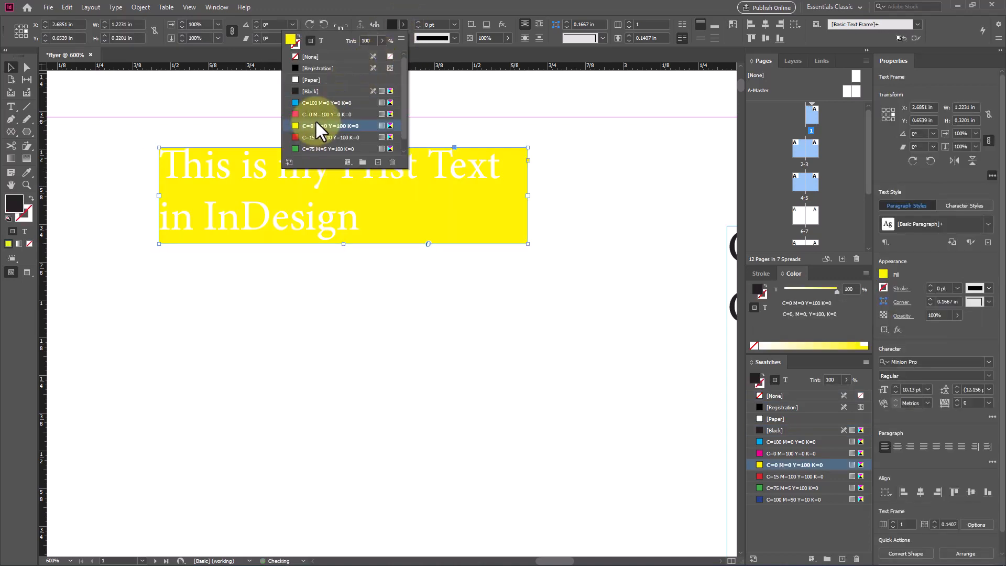
pyautogui.click(315, 68)
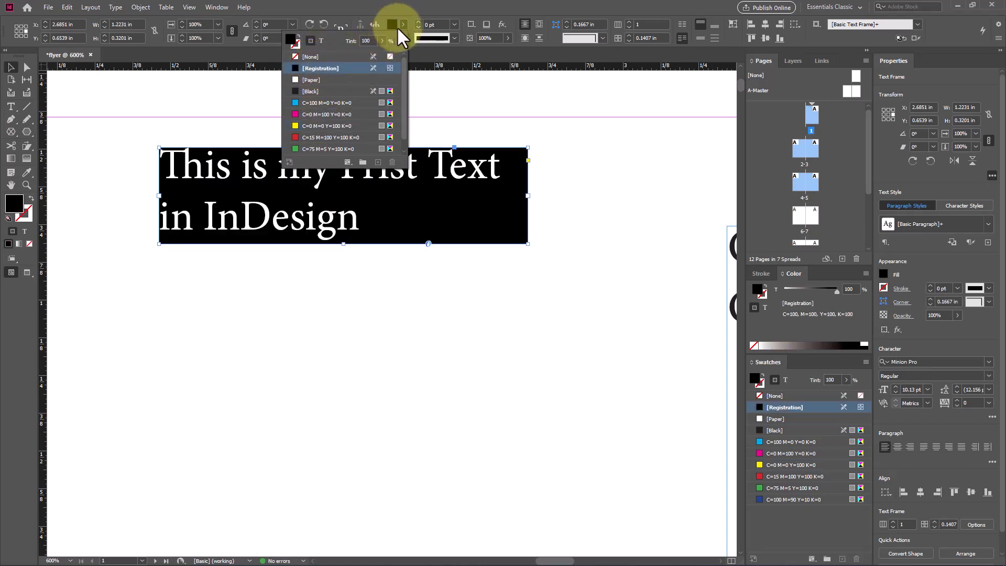
# Try cyan and magenta on the text inside the frame, and settle on the red swatch C=15 M=100 Y=100 K=0
pyautogui.click(322, 41)
pyautogui.click(331, 103)
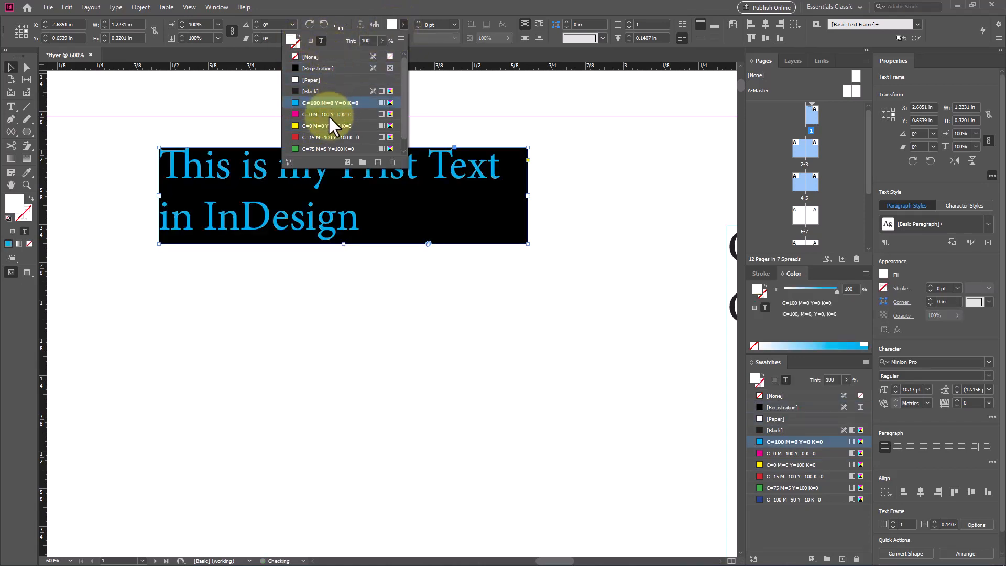
pyautogui.click(329, 115)
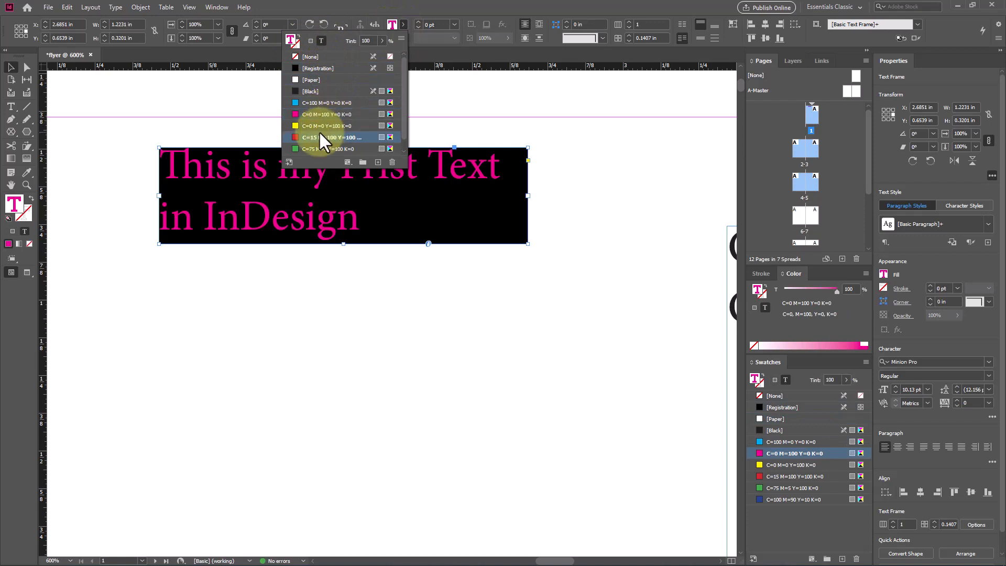
pyautogui.click(318, 137)
# Set the text frame's fill to [None], move the frame slightly lower on the page and deselect it
pyautogui.click(310, 40)
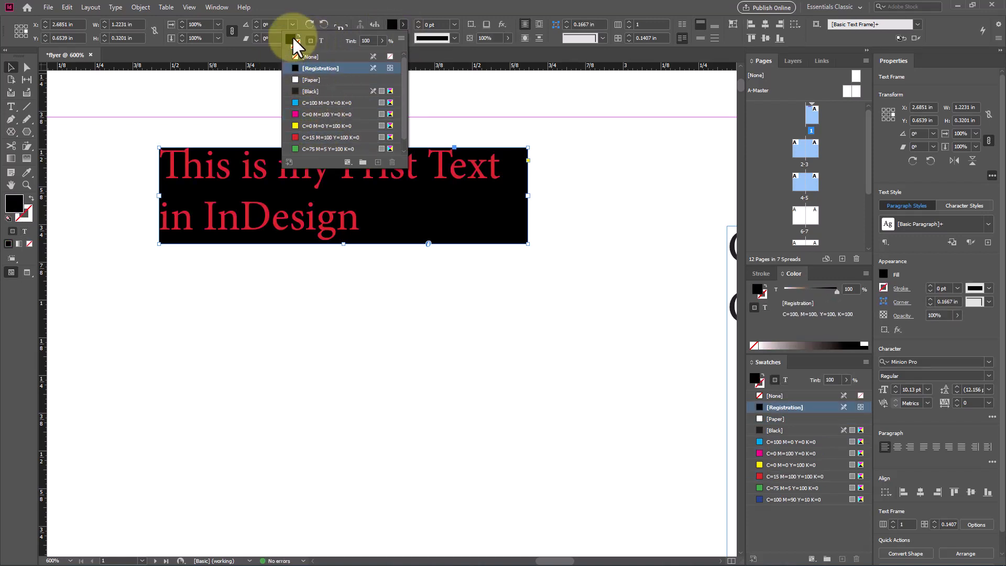
pyautogui.click(314, 55)
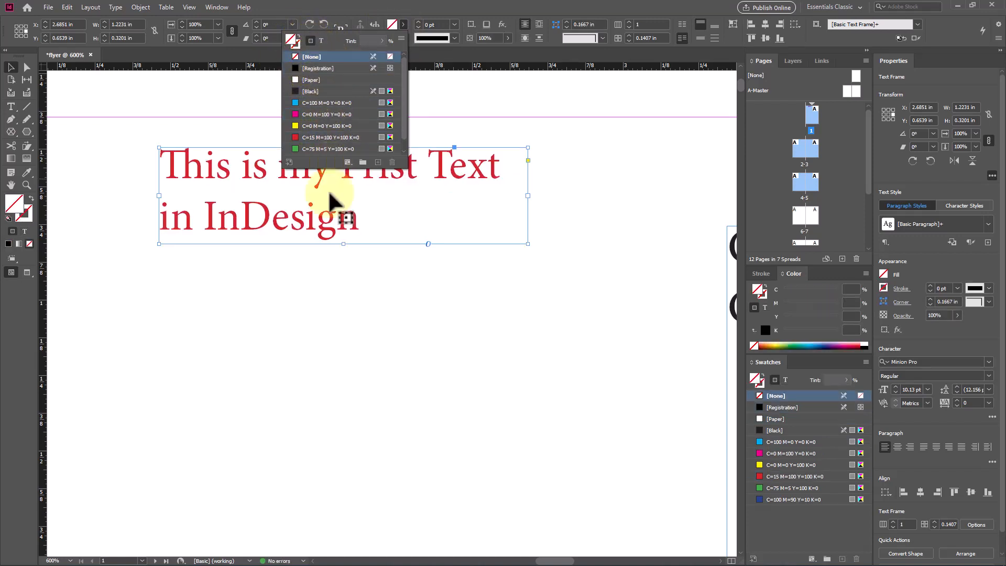
pyautogui.moveTo(321, 234); pyautogui.dragTo(338, 273)
pyautogui.click(400, 400)
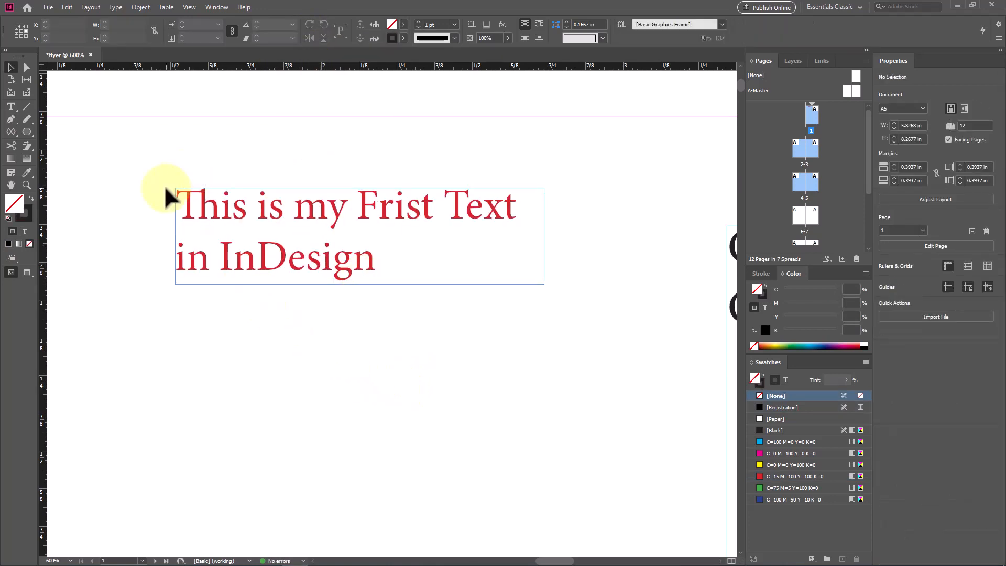
# Preview the upper part of page 1 without guides and frame edges
pyautogui.scroll(-3, 426, 241)
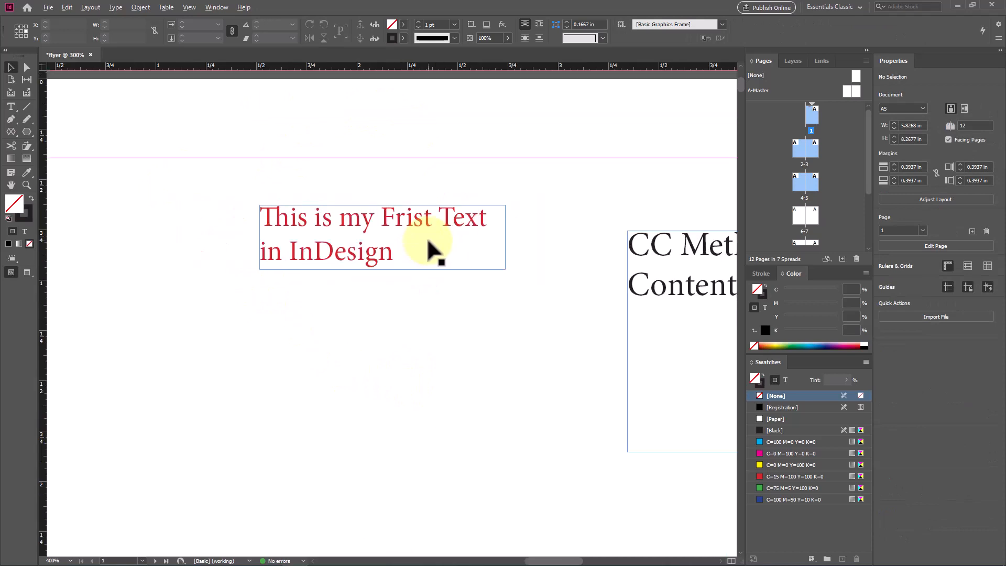
pyautogui.scroll(-5, 320, 207)
pyautogui.scroll(-1, 321, 206)
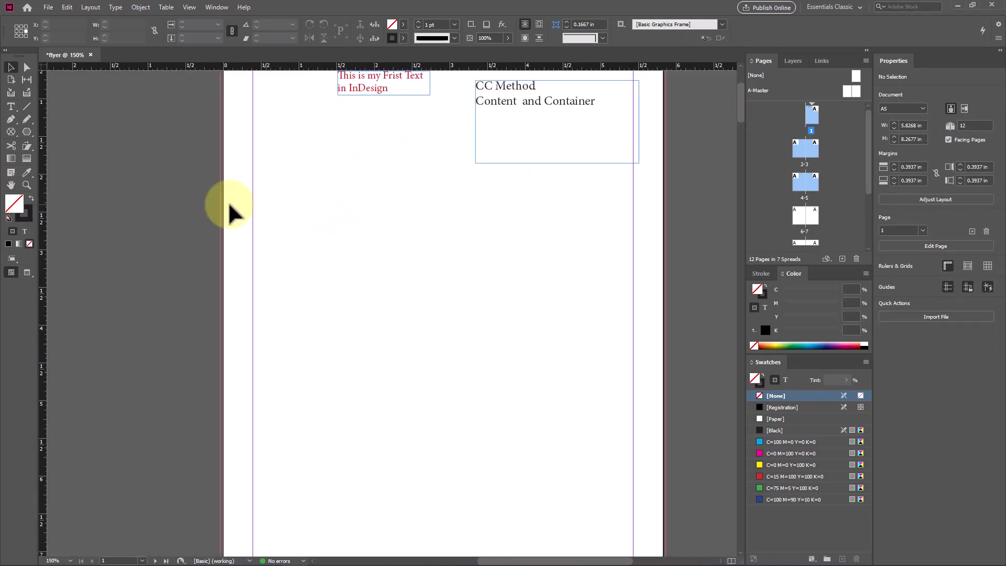
pyautogui.click(26, 272)
pyautogui.scroll(3, 504, 313)
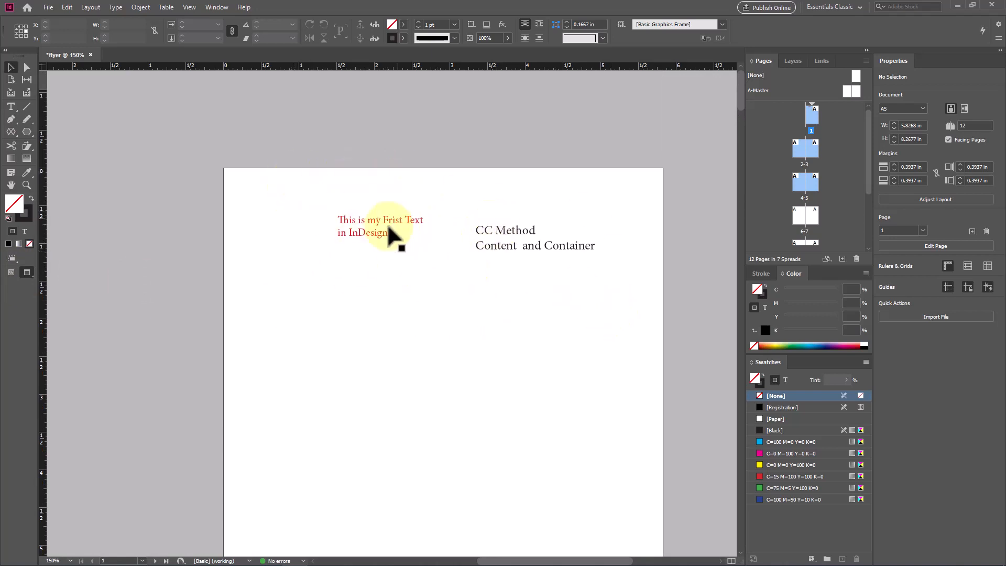
pyautogui.scroll(-2, 414, 228)
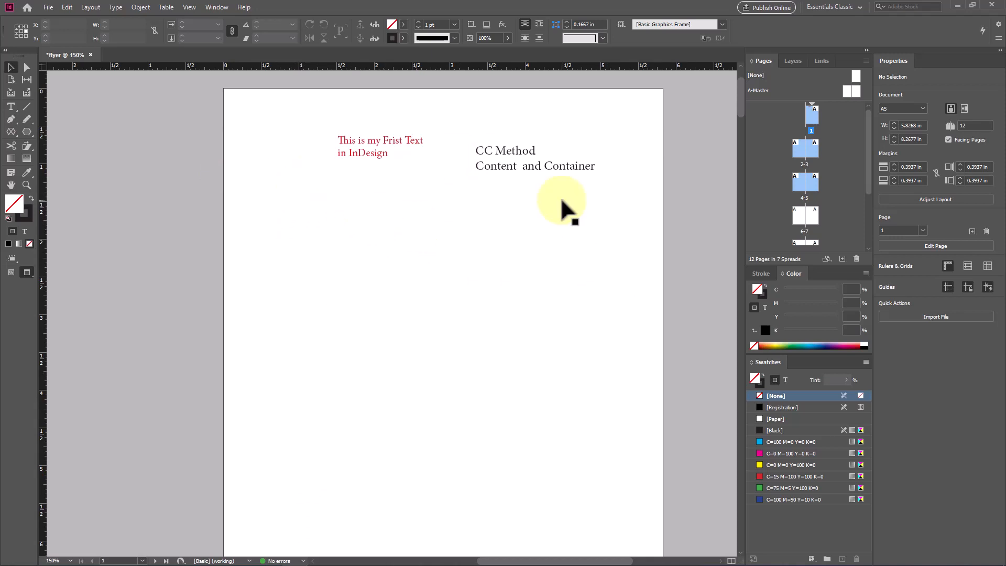
# Switch between the Normal and Preview screen modes to compare the page, finishing in Normal mode
pyautogui.click(11, 273)
pyautogui.click(23, 272)
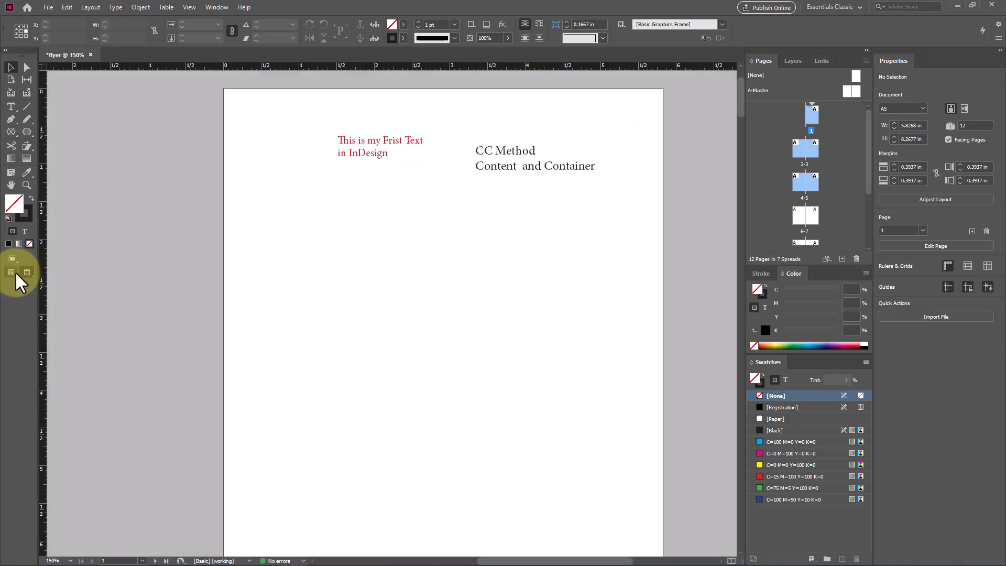
pyautogui.click(12, 273)
pyautogui.click(21, 272)
pyautogui.click(8, 272)
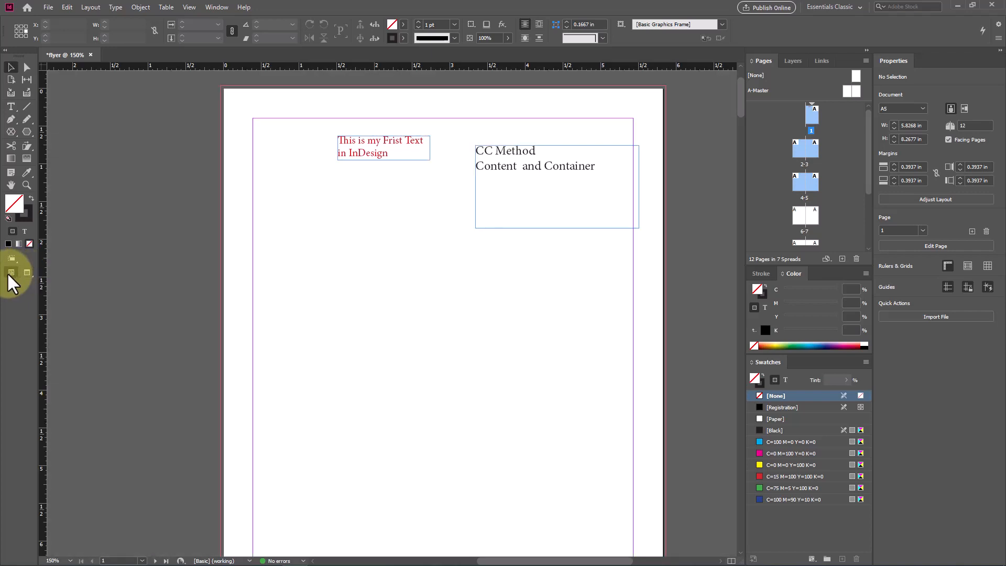
pyautogui.click(22, 272)
pyautogui.click(9, 273)
# Scale the red text frame with its text to about 3.58 by 0.94 in and place it below the CC Method frame
pyautogui.moveTo(362, 154); pyautogui.dragTo(302, 243)
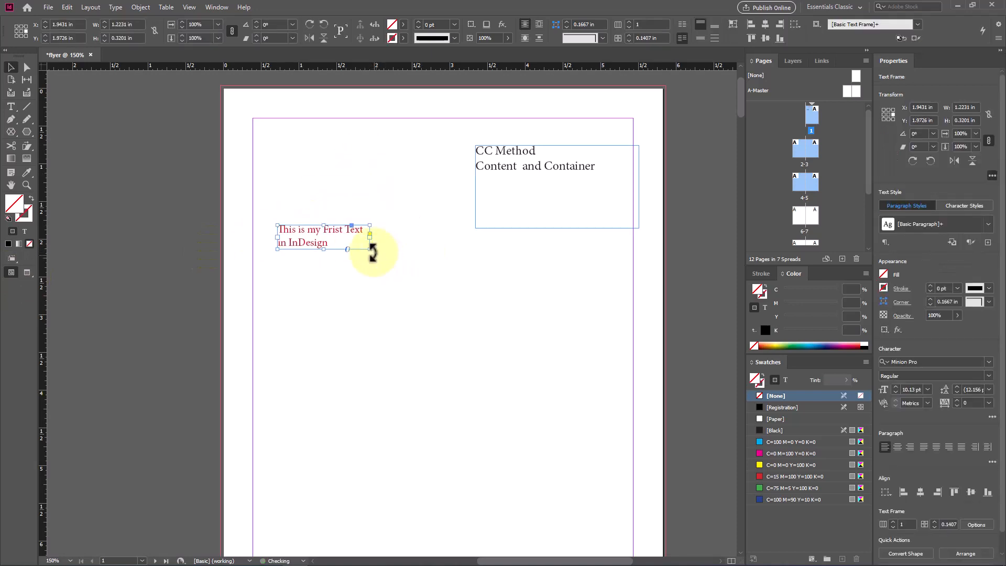
pyautogui.moveTo(370, 250); pyautogui.dragTo(449, 297)
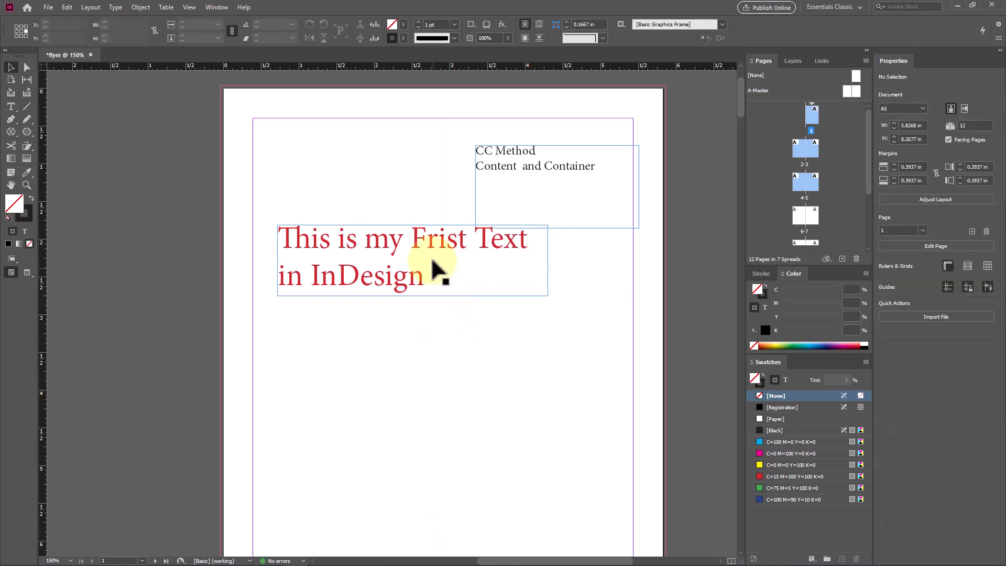
pyautogui.moveTo(428, 242); pyautogui.dragTo(445, 311)
pyautogui.click(420, 445)
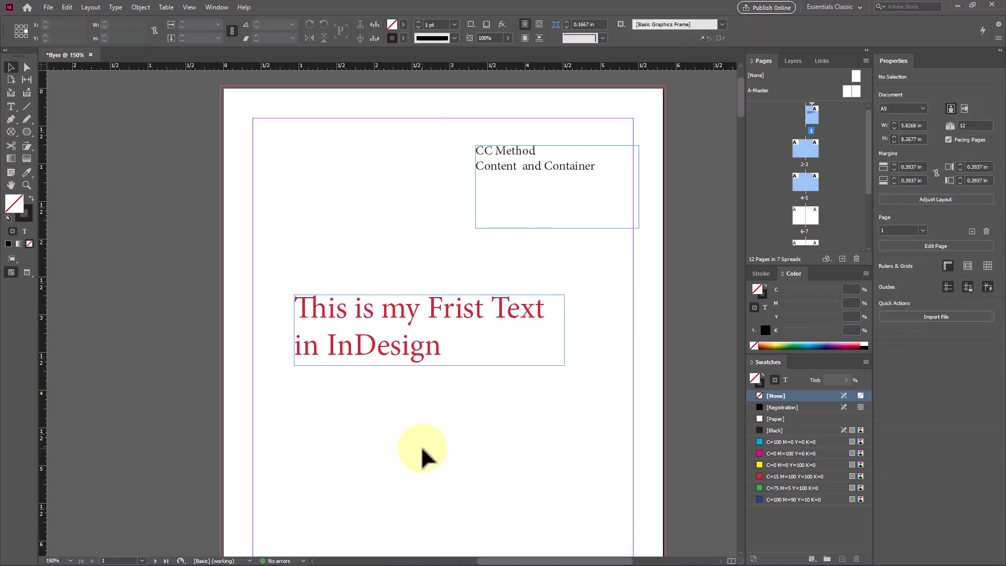
pyautogui.scroll(2, 373, 340)
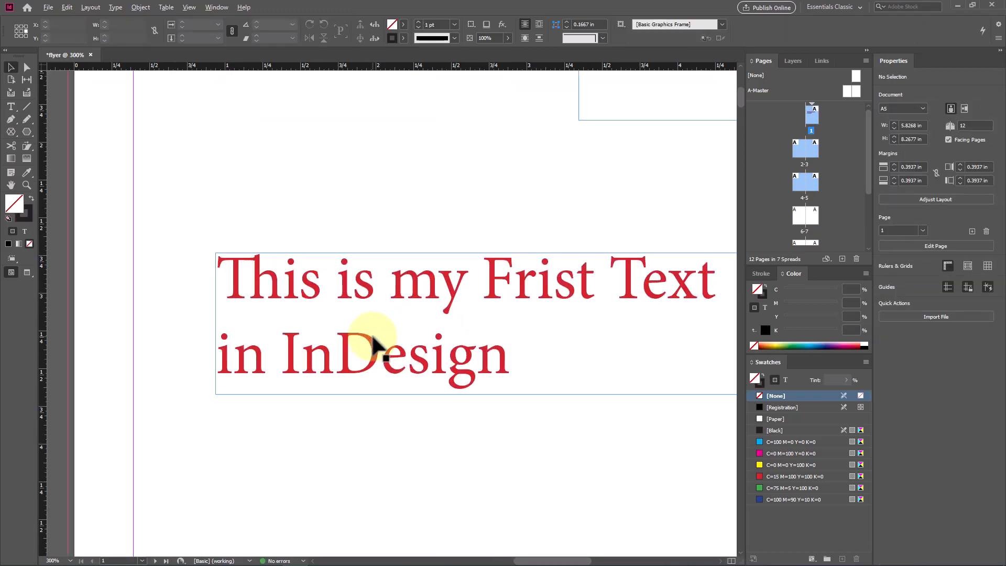
pyautogui.moveTo(357, 312); pyautogui.dragTo(322, 228)
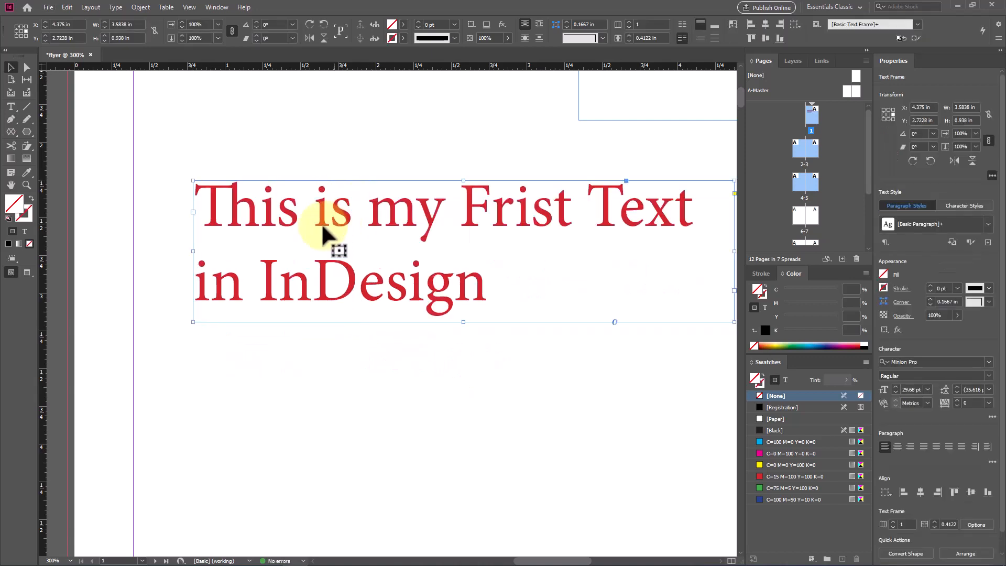
# Select all the text in the red text frame and compare its character formatting options with its paragraph formatting options
pyautogui.doubleClick(274, 219)
pyautogui.moveTo(195, 201); pyautogui.dragTo(545, 285)
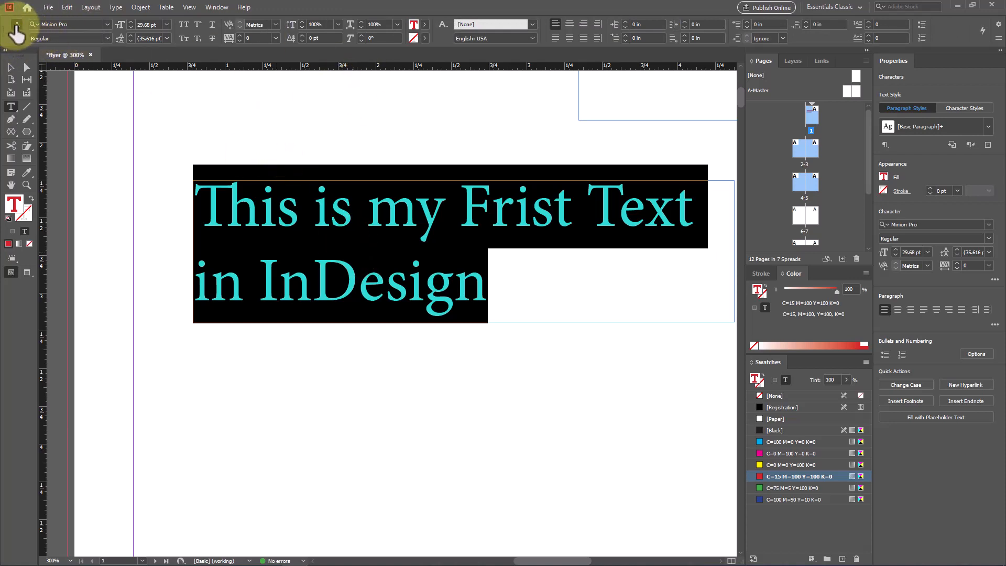
pyautogui.click(16, 36)
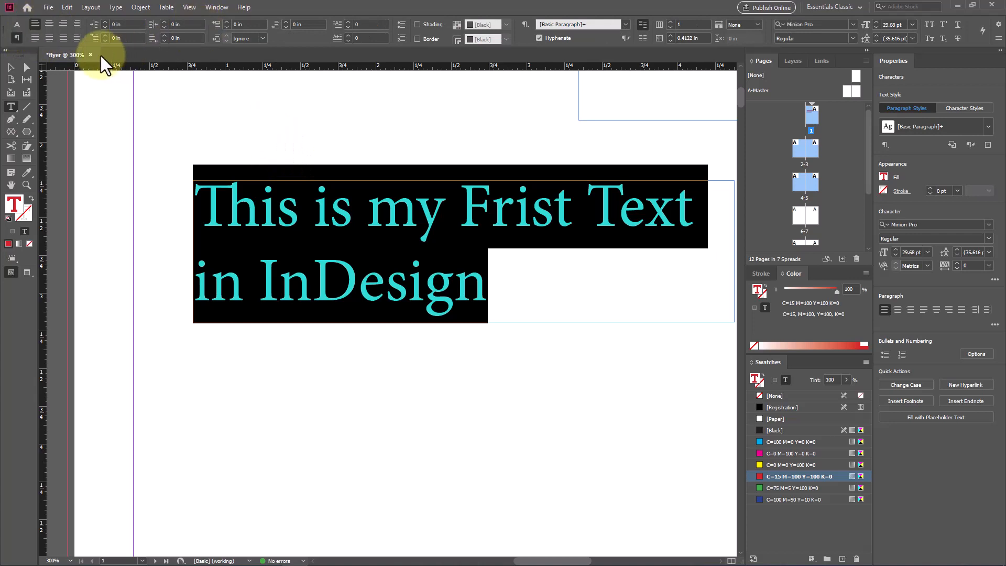
pyautogui.click(16, 31)
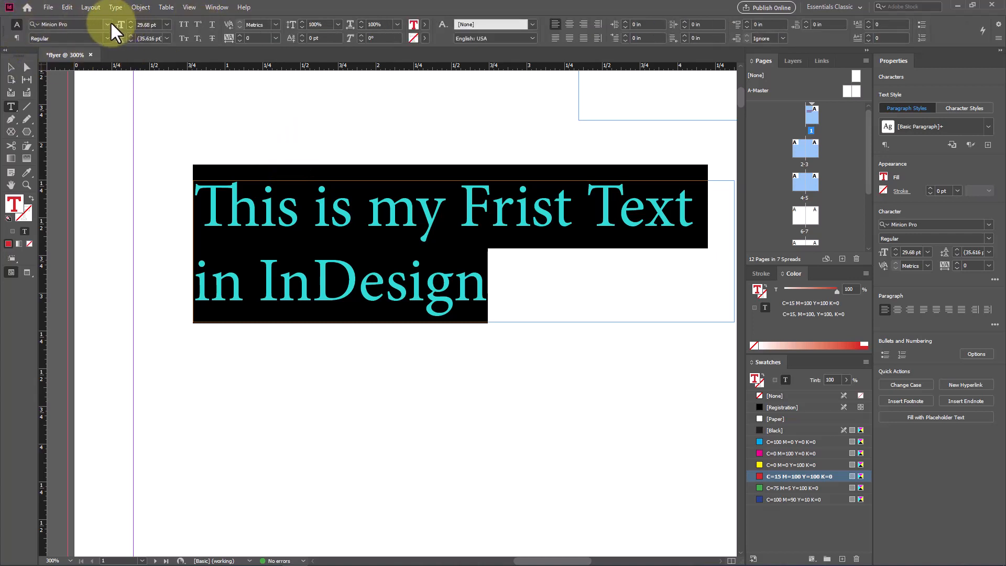
pyautogui.click(107, 25)
pyautogui.click(108, 25)
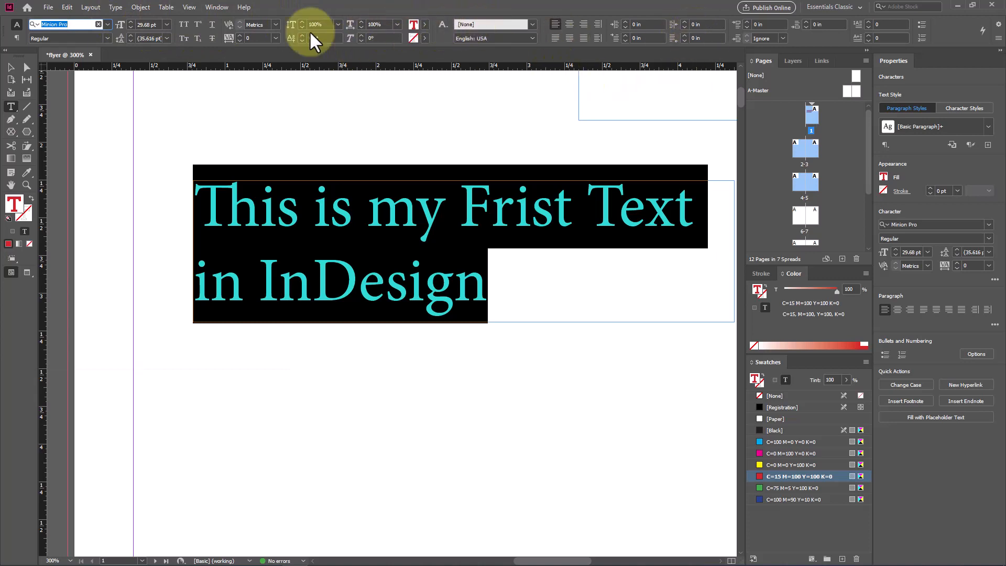
pyautogui.click(17, 38)
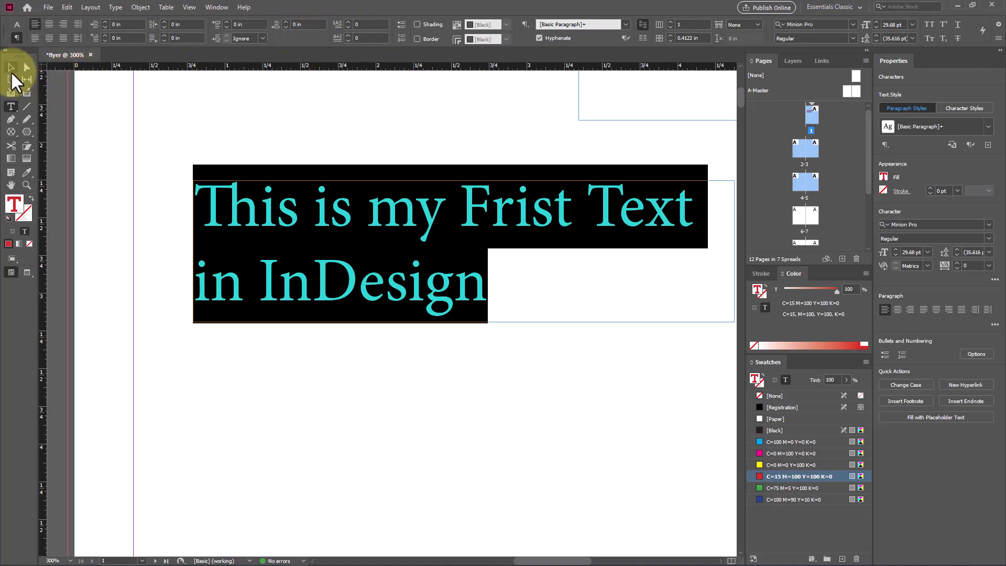
# Move the red text frame slightly up and to the left on page 1, and deselect it
pyautogui.click(10, 66)
pyautogui.scroll(-1, 398, 222)
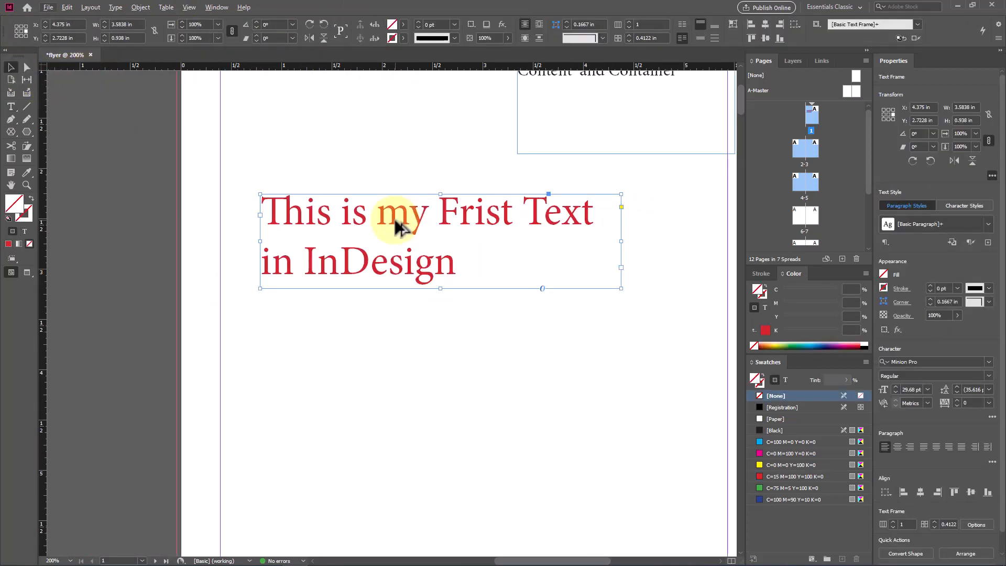
pyautogui.scroll(-4, 397, 226)
pyautogui.scroll(3, 394, 225)
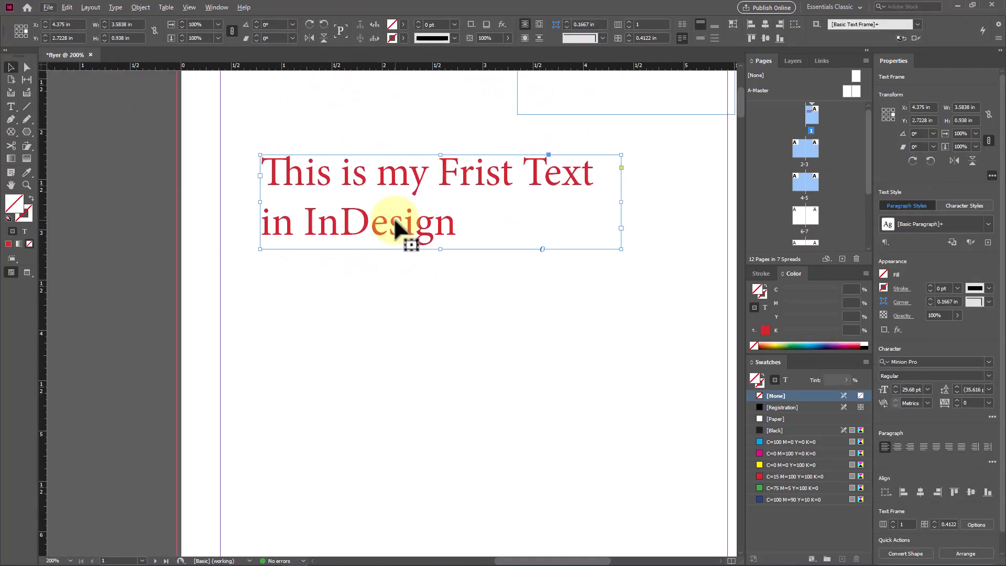
pyautogui.moveTo(404, 196); pyautogui.dragTo(395, 167)
pyautogui.click(397, 282)
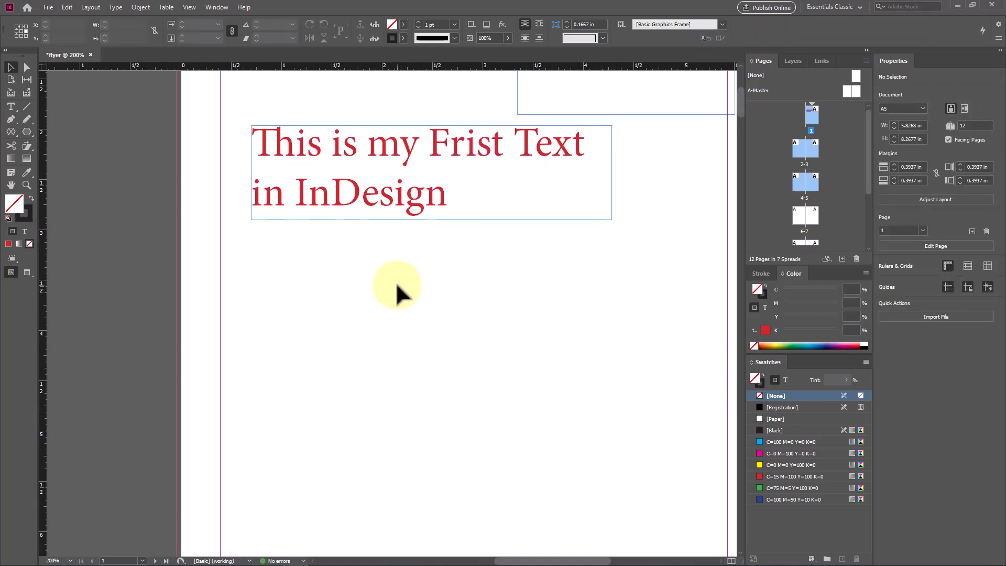
# Below the red text, draw a rectangle about 1.9 by 1.25 in and, to its right, an ellipse about 1.56 by 1.5 in
pyautogui.click(29, 131)
pyautogui.click(71, 145)
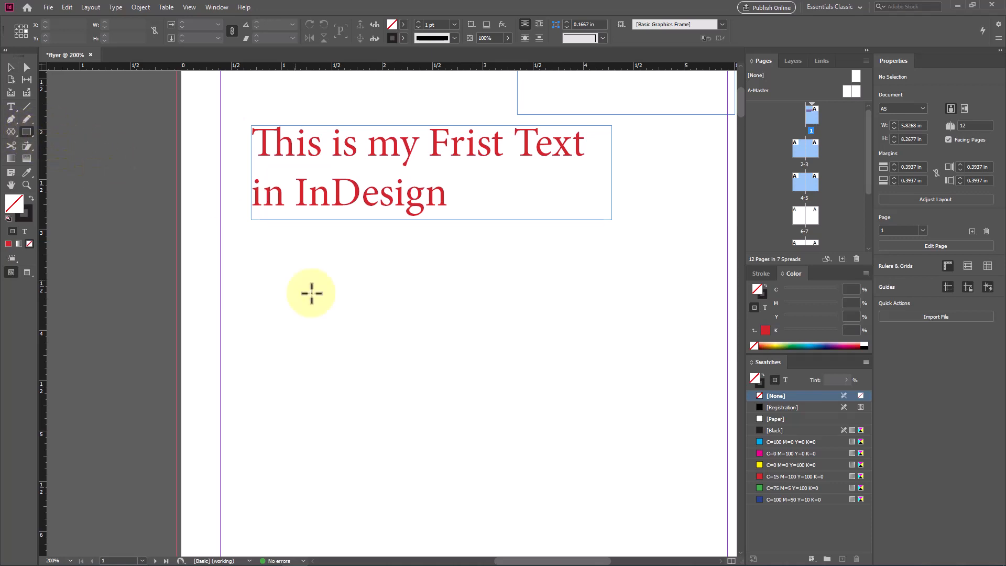
pyautogui.moveTo(266, 248); pyautogui.dragTo(457, 373)
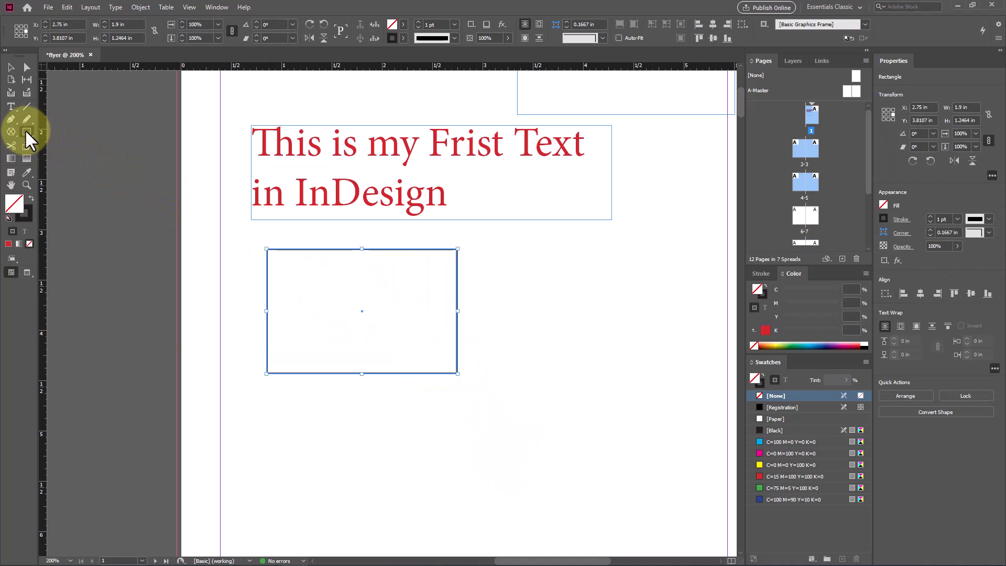
pyautogui.moveTo(27, 131); pyautogui.dragTo(65, 158)
pyautogui.moveTo(496, 241); pyautogui.dragTo(653, 392)
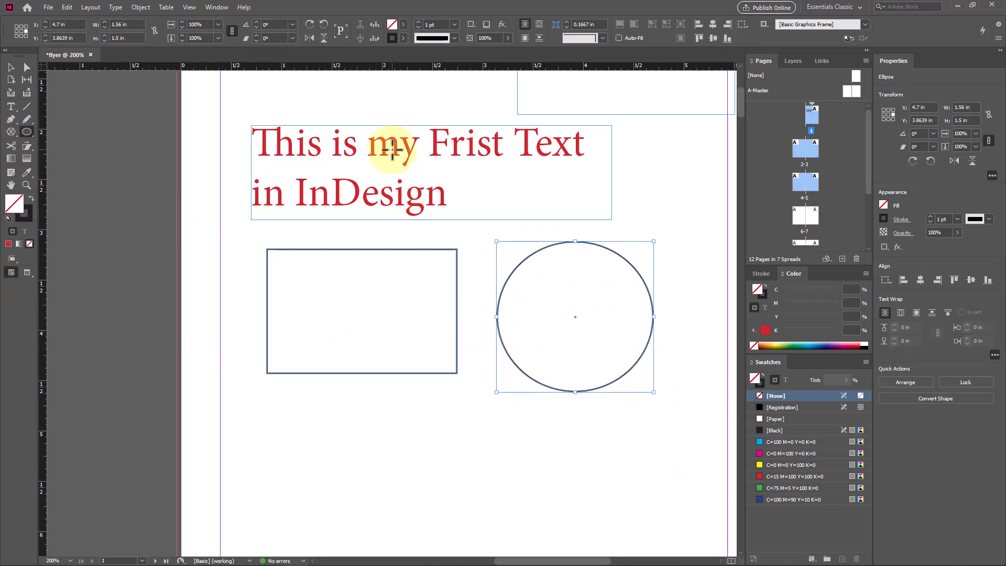
# Fill the ellipse with the yellow swatch C=0 M=0 Y=100 K=0
pyautogui.click(402, 25)
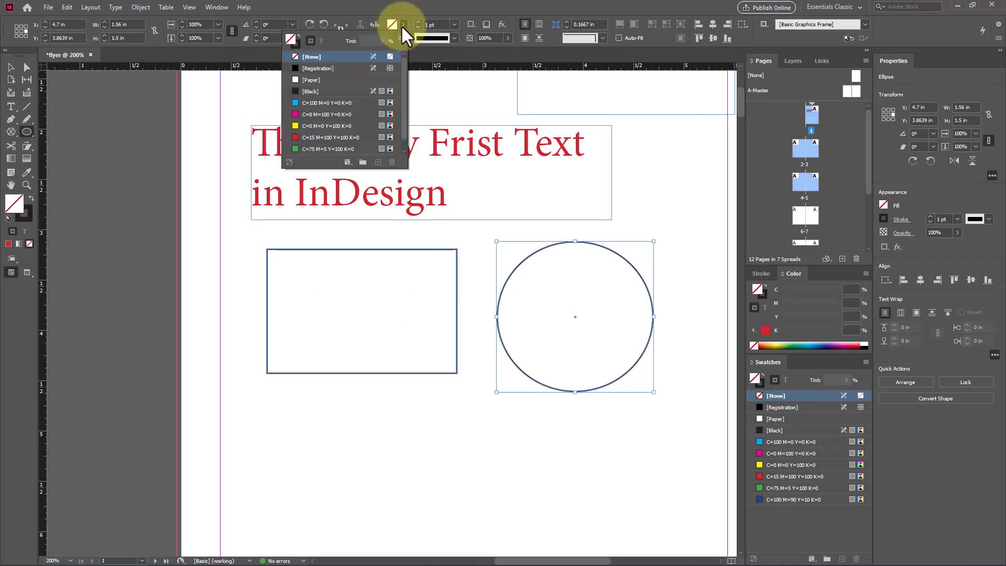
pyautogui.click(331, 102)
pyautogui.click(333, 126)
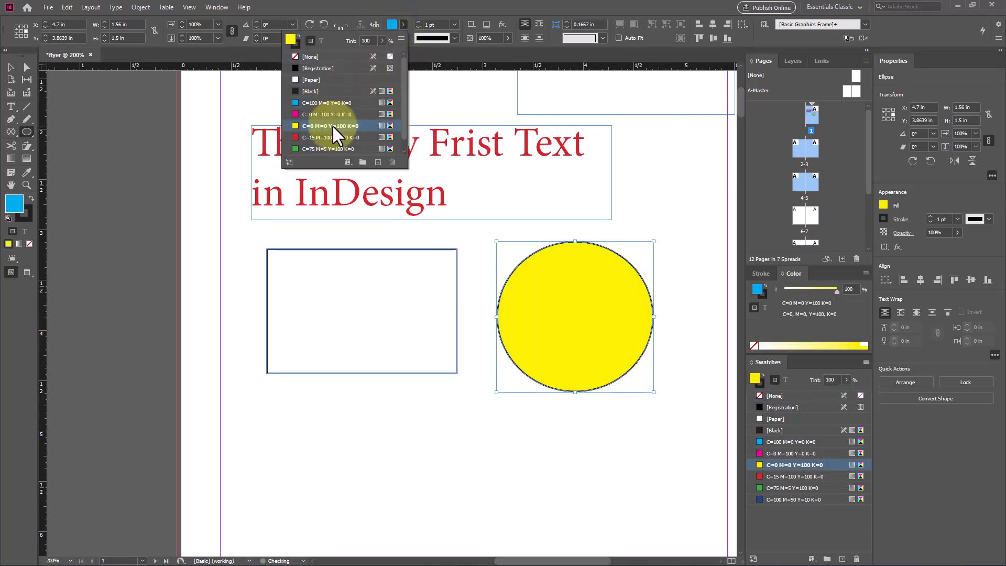
# Fill the rectangle with the red swatch C=15 M=100 Y=100 K=0 and deselect it
pyautogui.click(11, 68)
pyautogui.click(304, 356)
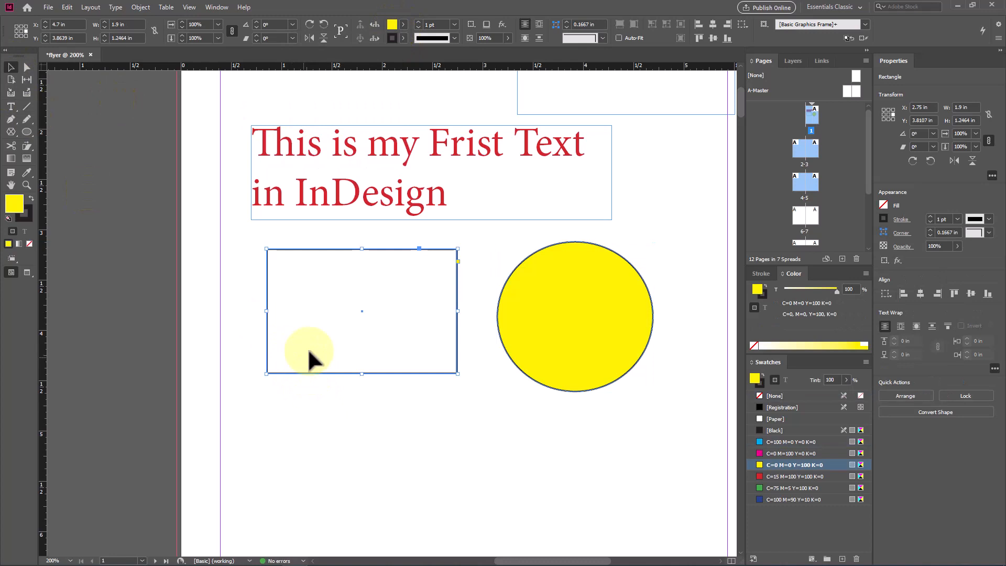
pyautogui.click(403, 25)
pyautogui.click(314, 136)
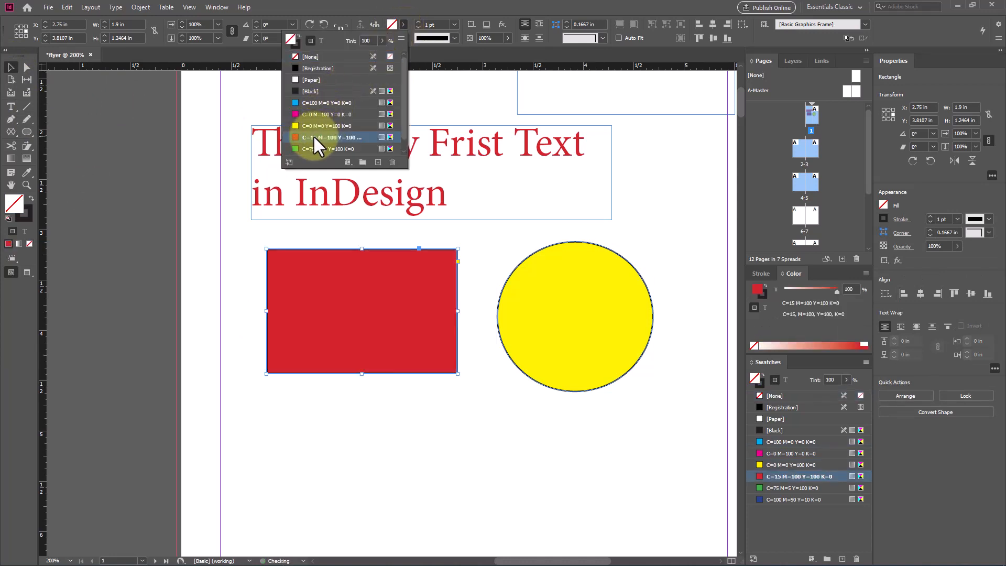
pyautogui.click(449, 382)
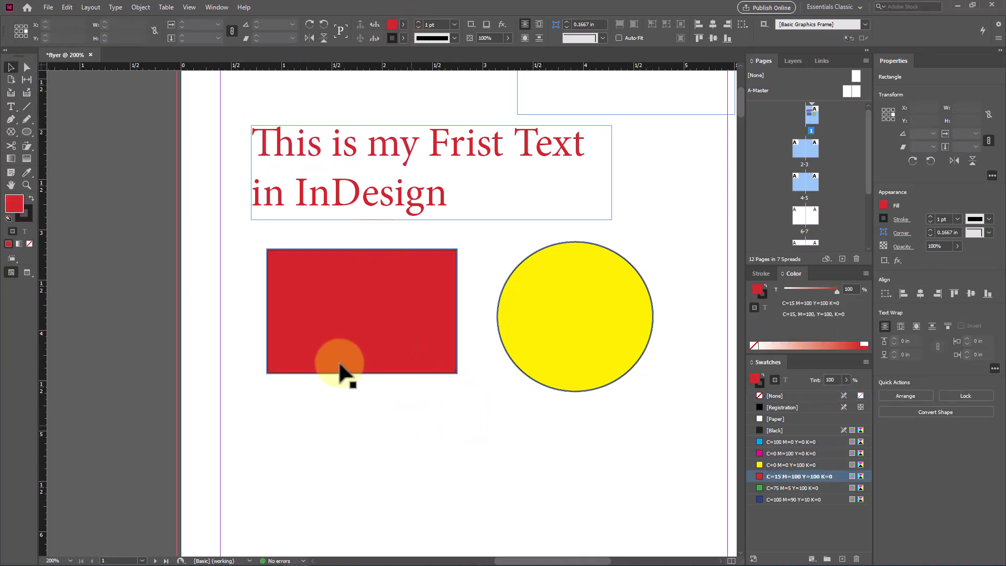
# Move the red rectangle slightly left and down, to about X 2.695 in and Y 3.847 in
pyautogui.scroll(3, 319, 332)
pyautogui.moveTo(382, 292); pyautogui.dragTo(374, 304)
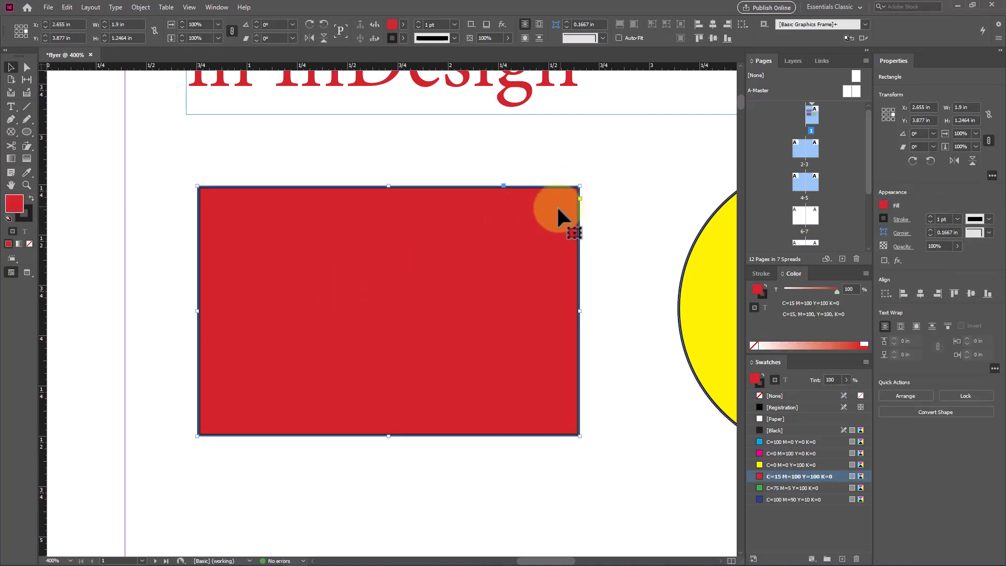
pyautogui.moveTo(359, 262); pyautogui.dragTo(364, 262)
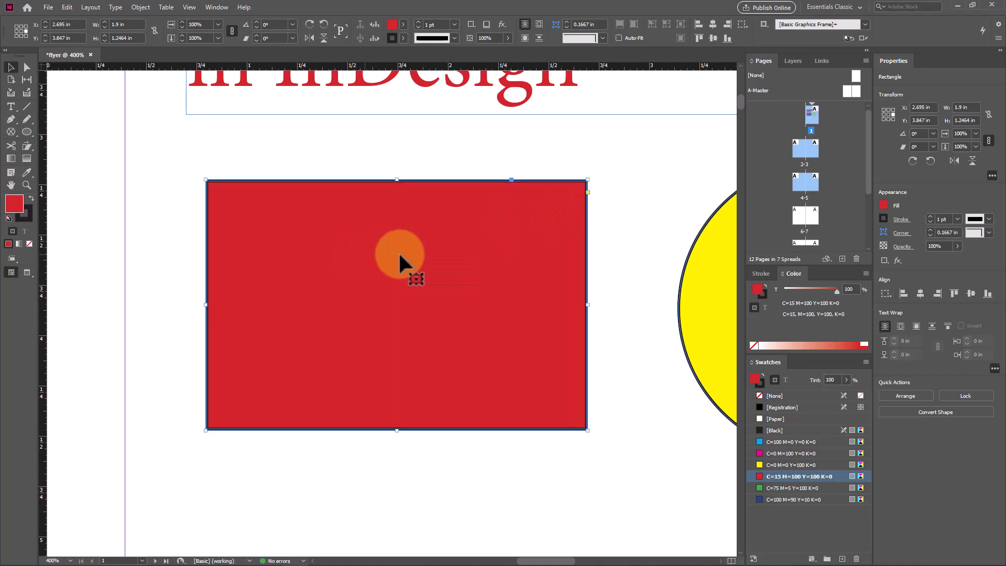
# Round all four corners of the red rectangle live on the page, with a corner size of about 0.26 in
pyautogui.click(588, 198)
pyautogui.moveTo(587, 180); pyautogui.dragTo(525, 180)
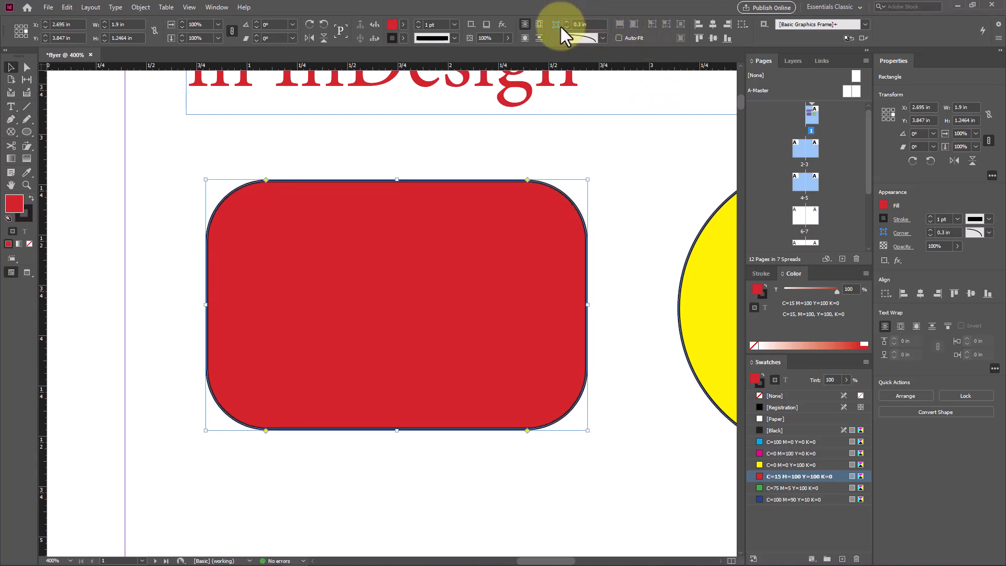
pyautogui.moveTo(526, 179); pyautogui.dragTo(536, 180)
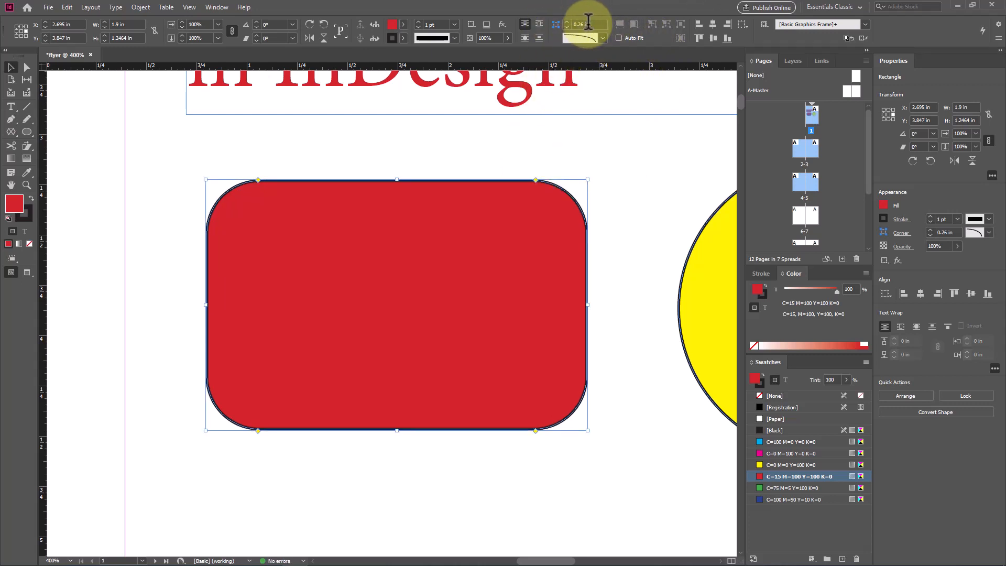
pyautogui.moveTo(597, 23); pyautogui.dragTo(561, 22)
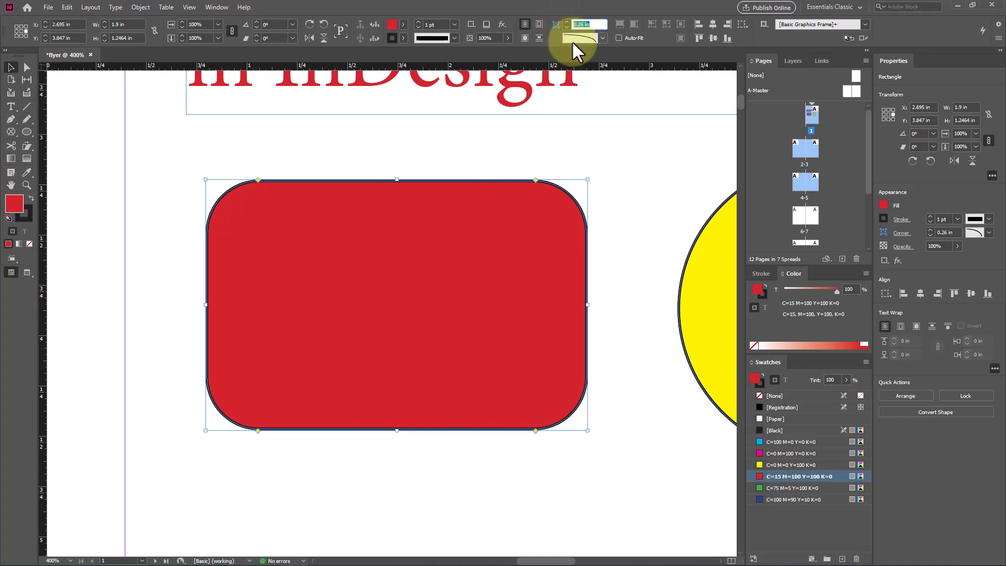
# Try the Fancy, Bevel and Inverse Rounded corner shapes on the red rectangle, finishing with None
pyautogui.click(602, 39)
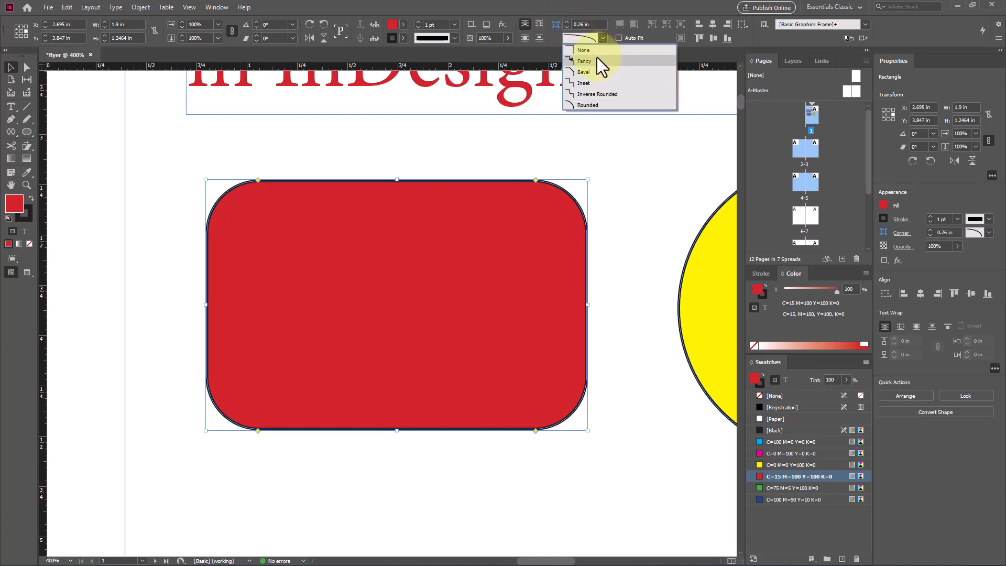
pyautogui.click(602, 61)
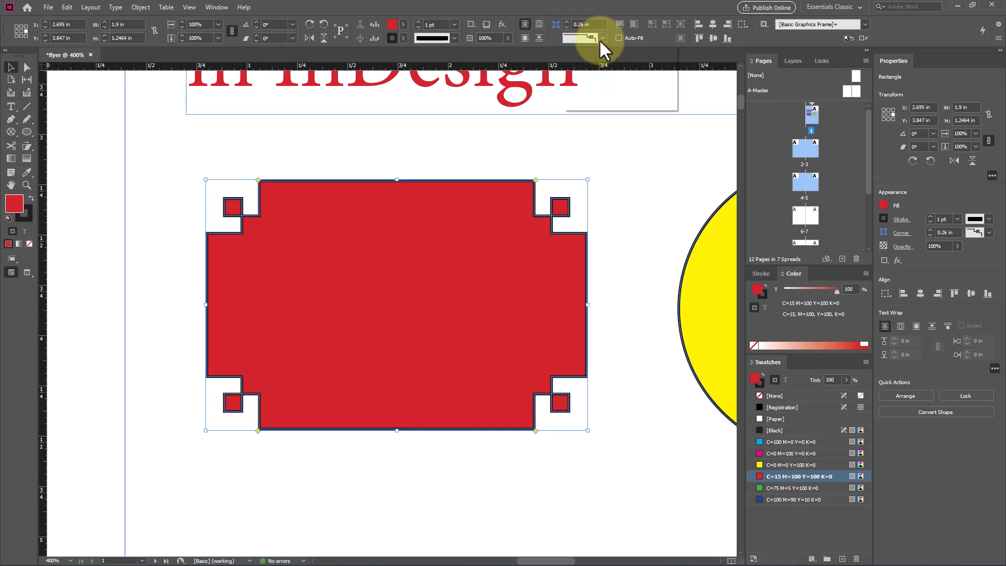
pyautogui.click(601, 38)
pyautogui.click(594, 71)
pyautogui.click(602, 38)
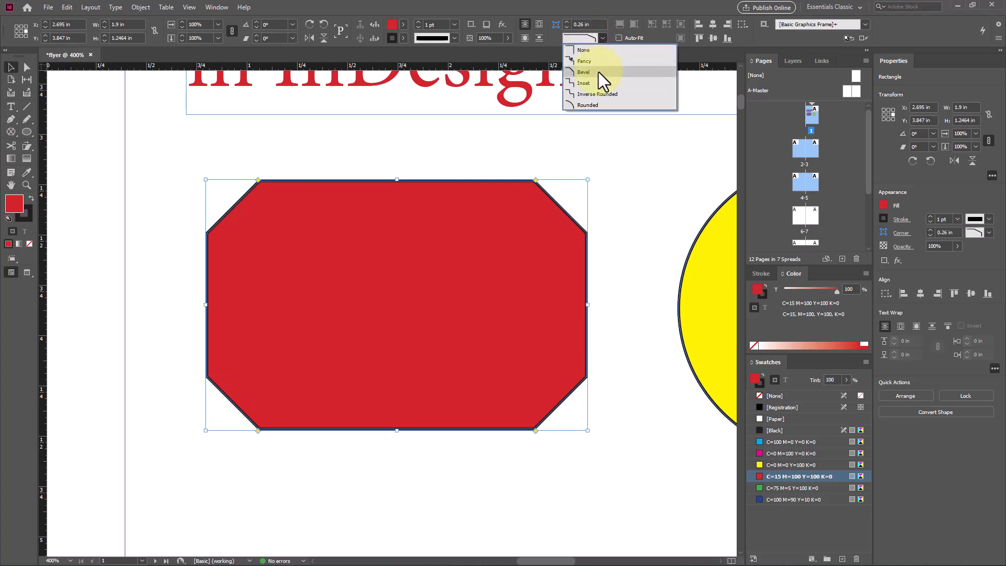
pyautogui.click(596, 94)
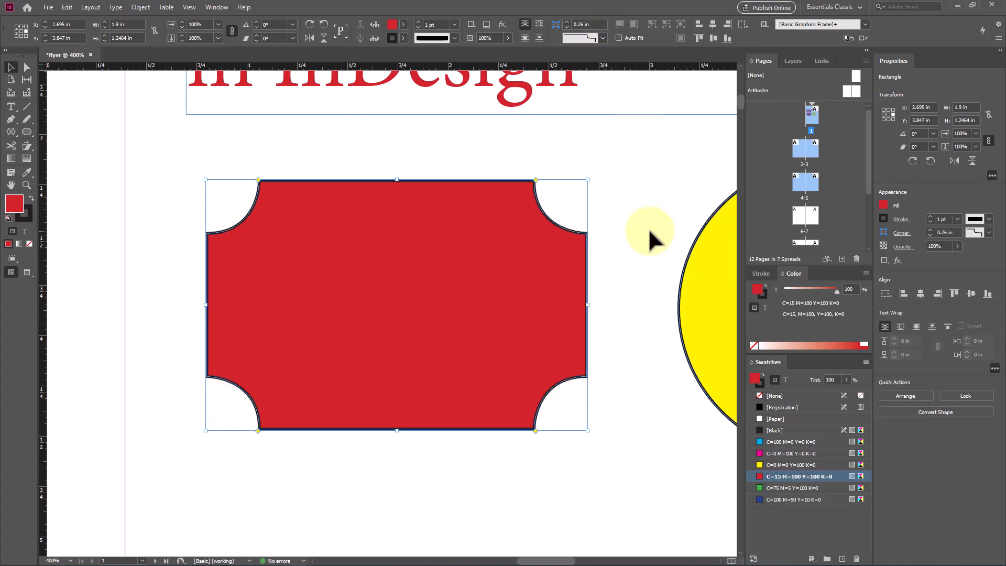
pyautogui.click(592, 39)
pyautogui.click(585, 49)
pyautogui.click(381, 242)
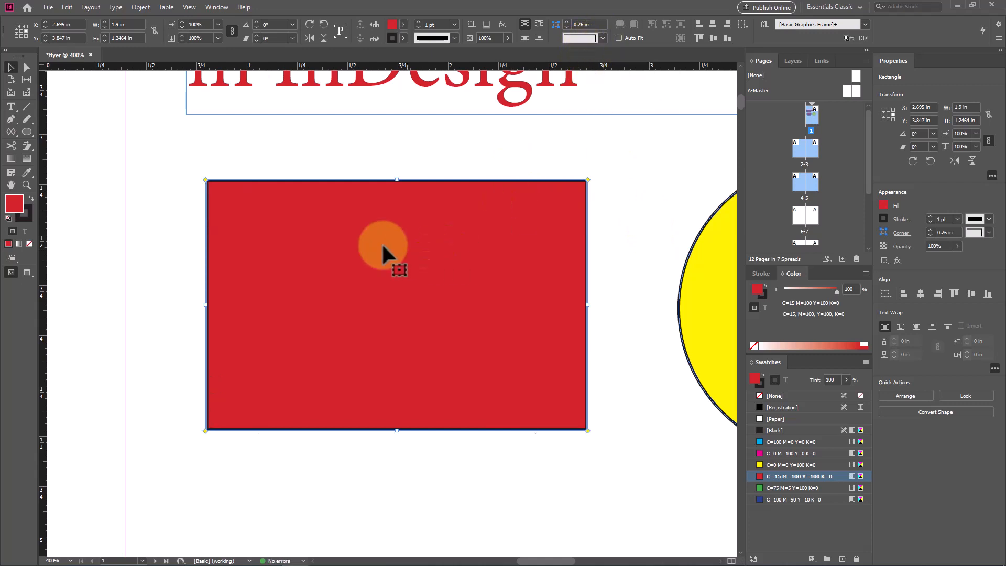
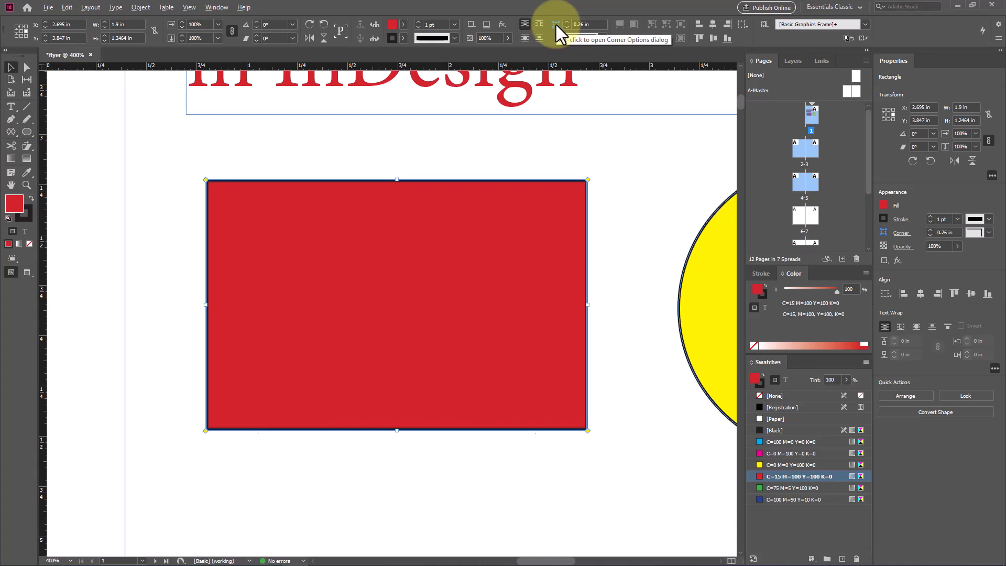
# Open the detailed corner options for the red rectangle and unlink the four corners so each takes its own shape
pyautogui.keyDown('alt'); pyautogui.click(556, 24); pyautogui.keyUp('alt')
pyautogui.moveTo(618, 62); pyautogui.dragTo(453, 115)
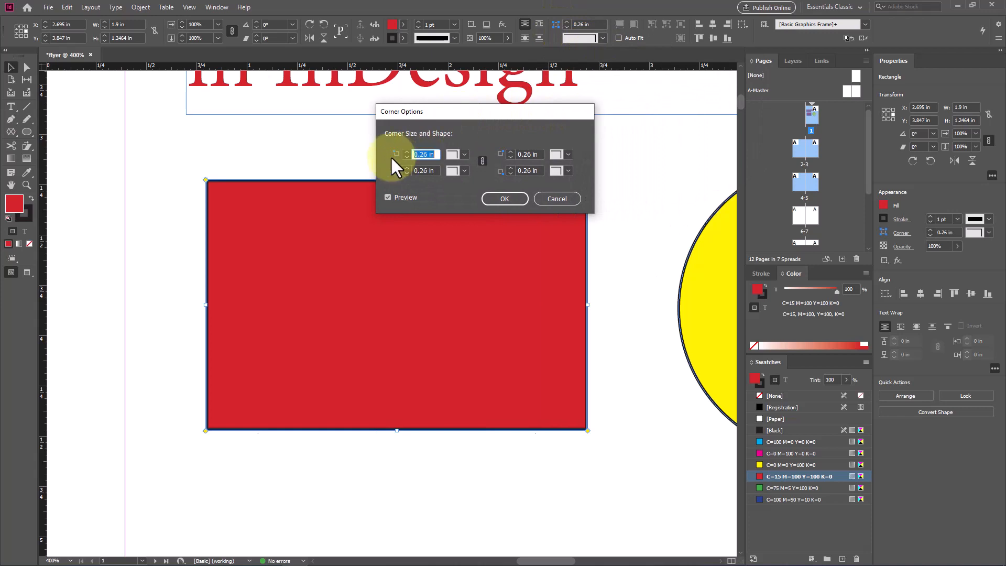
pyautogui.click(465, 155)
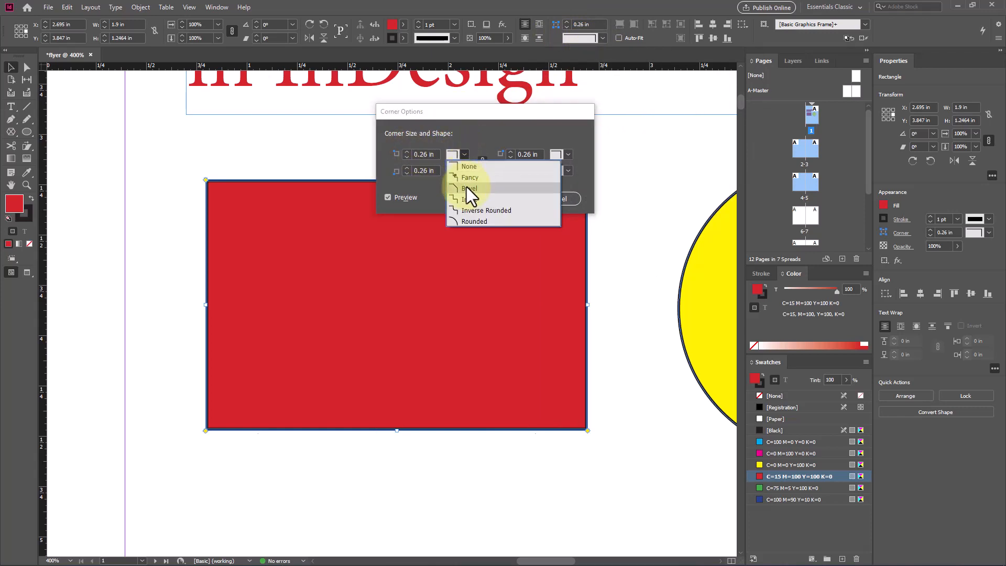
pyautogui.click(514, 200)
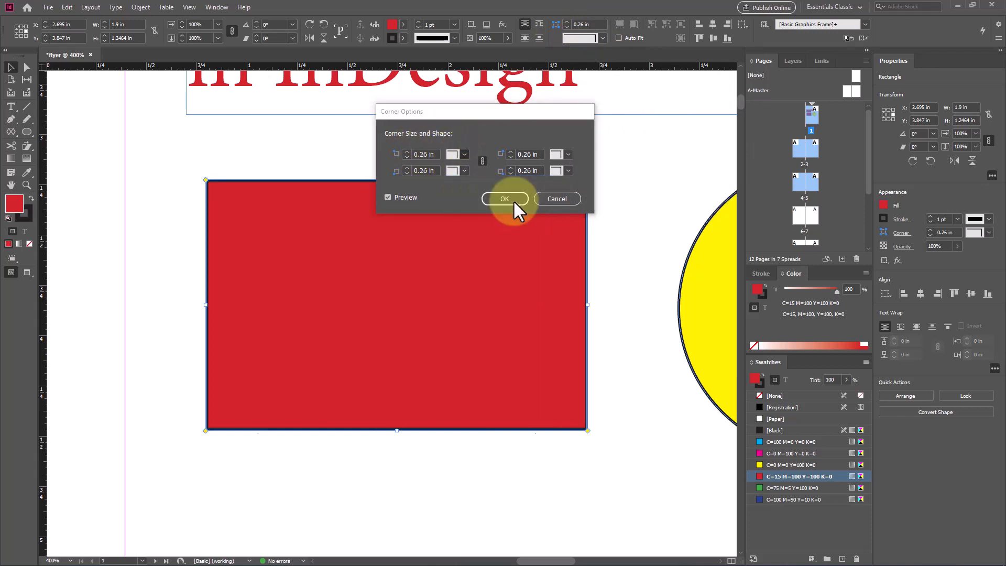
pyautogui.click(464, 154)
pyautogui.click(473, 161)
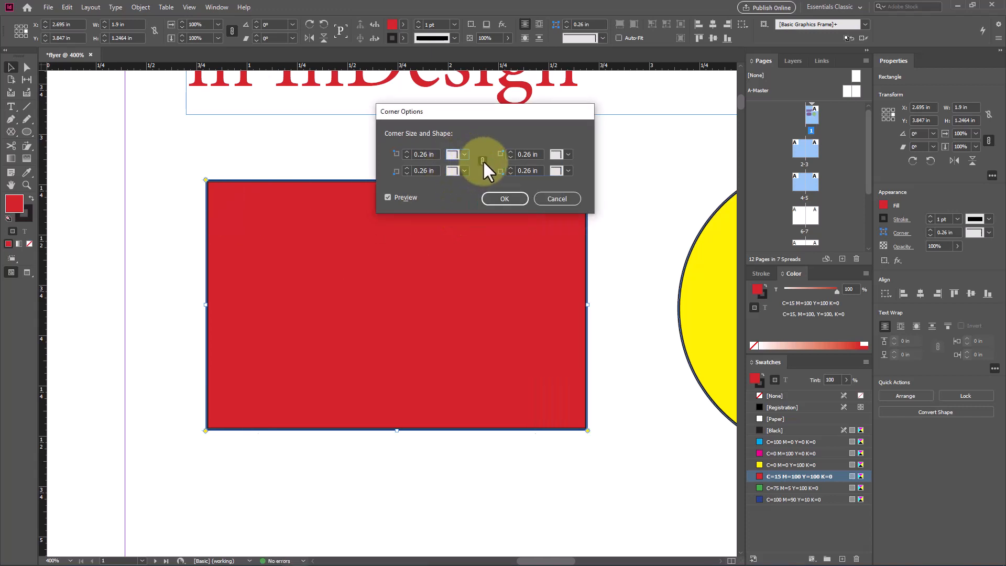
pyautogui.click(482, 161)
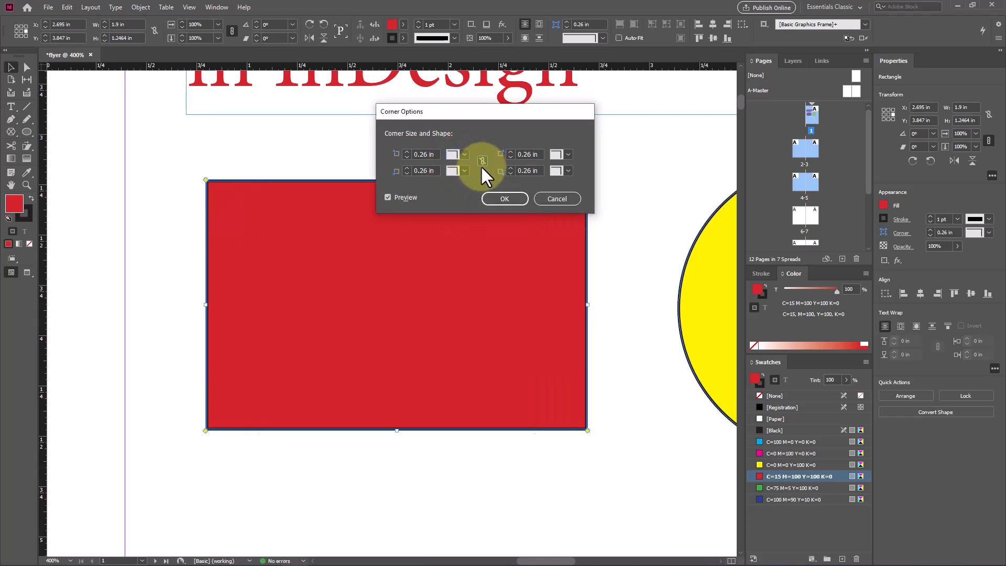
# Try rounding only the red rectangle's top-left and bottom-right corners at 0.26 in, and undo the change
pyautogui.click(463, 153)
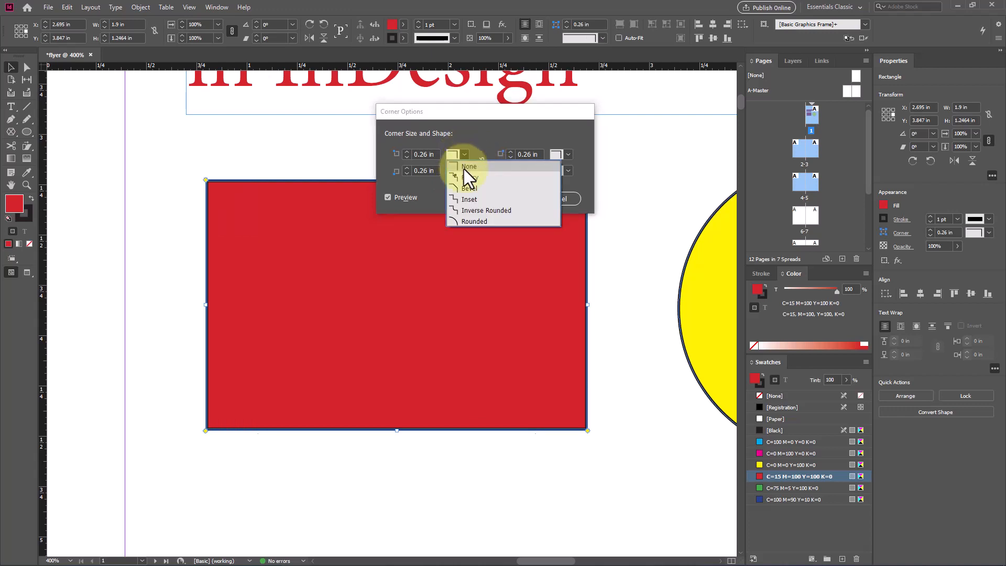
pyautogui.click(483, 219)
pyautogui.click(559, 174)
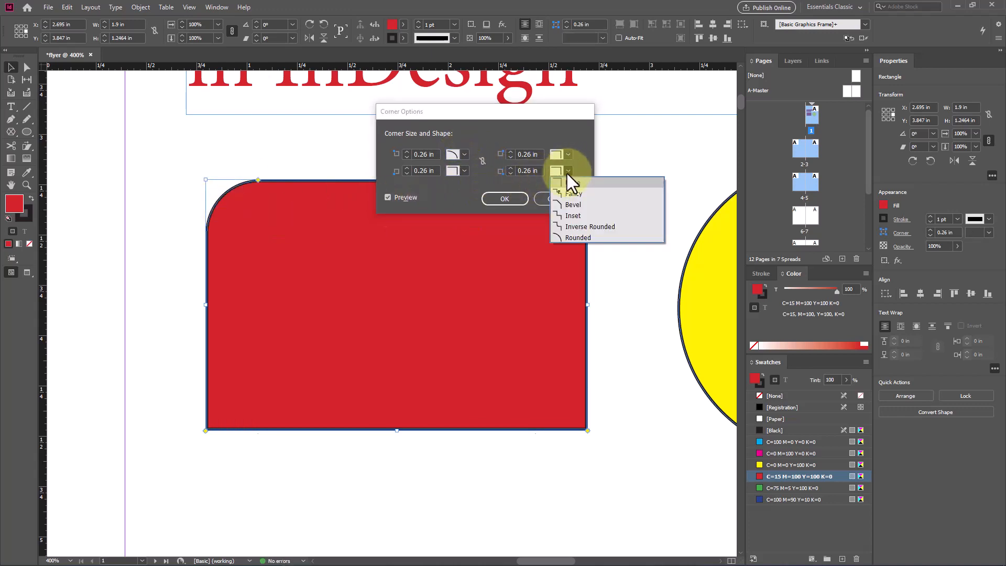
pyautogui.click(569, 237)
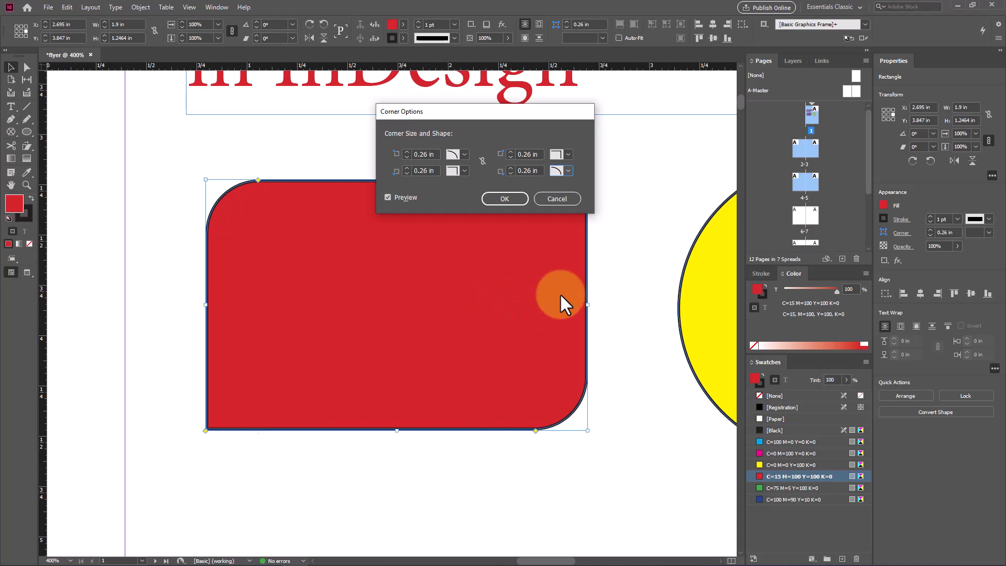
pyautogui.click(508, 196)
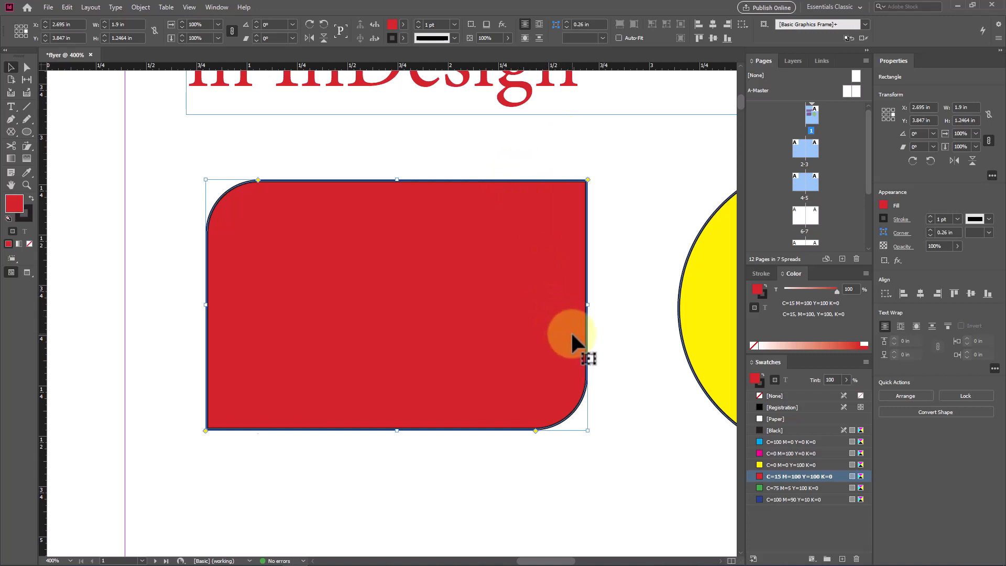
pyautogui.hotkey('ctrl', 'z')
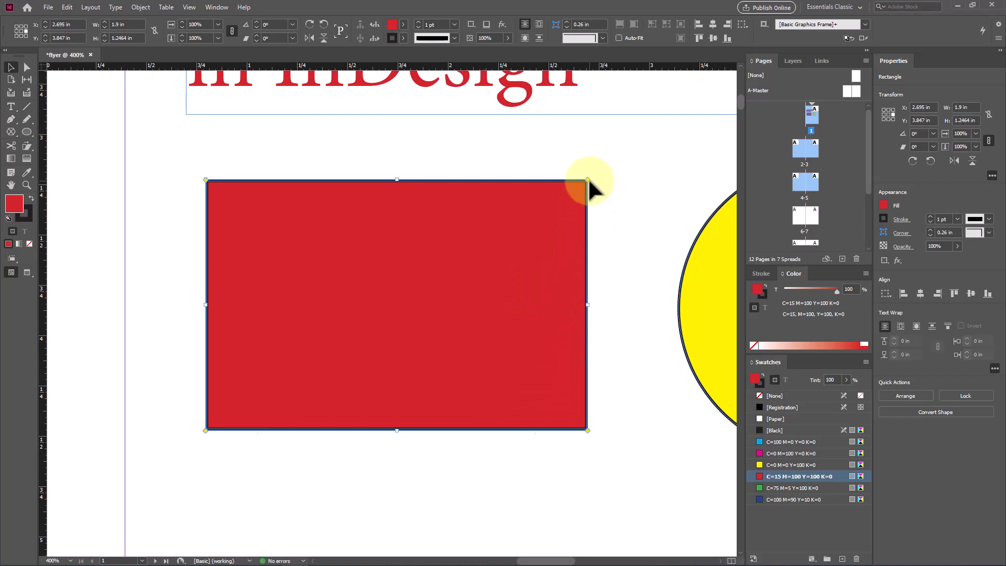
# Round all four corners of the red rectangle live on the page, with a corner size of about 0.42 in
pyautogui.click(588, 180)
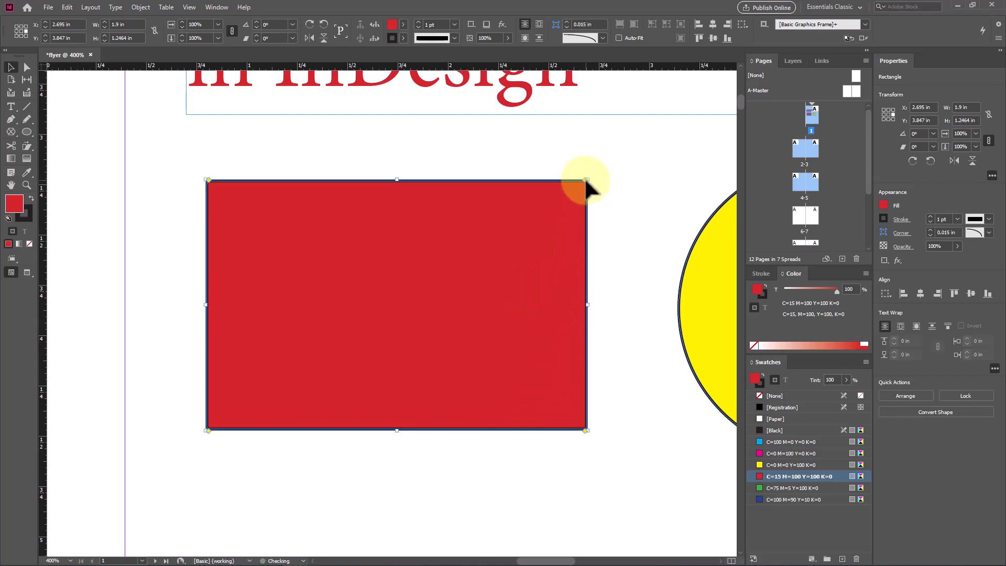
pyautogui.moveTo(588, 181); pyautogui.dragTo(527, 182)
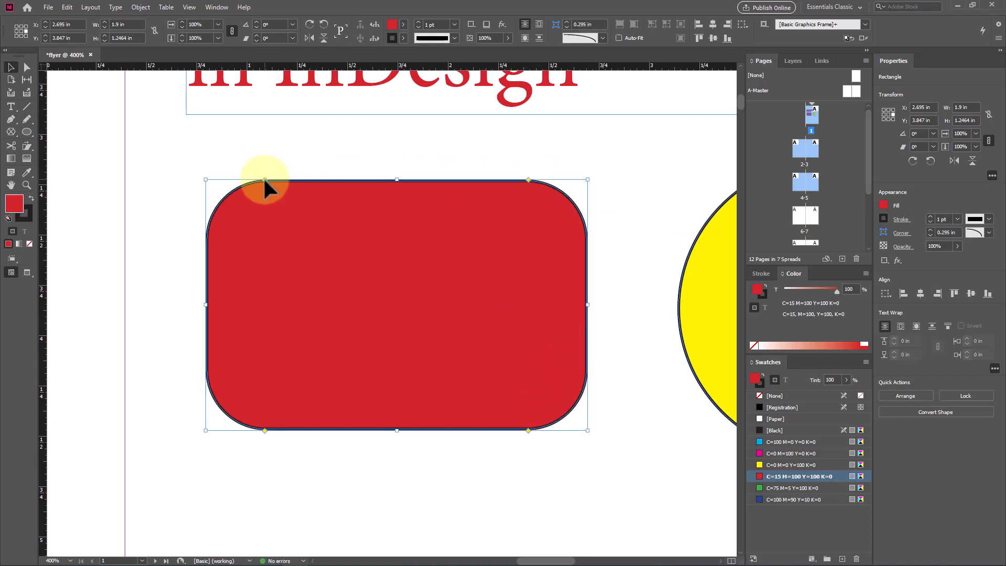
pyautogui.moveTo(265, 182)
pyautogui.mouseDown()
pyautogui.moveTo(330, 224)
pyautogui.moveTo(342, 185)
pyautogui.moveTo(284, 177)
pyautogui.mouseUp()
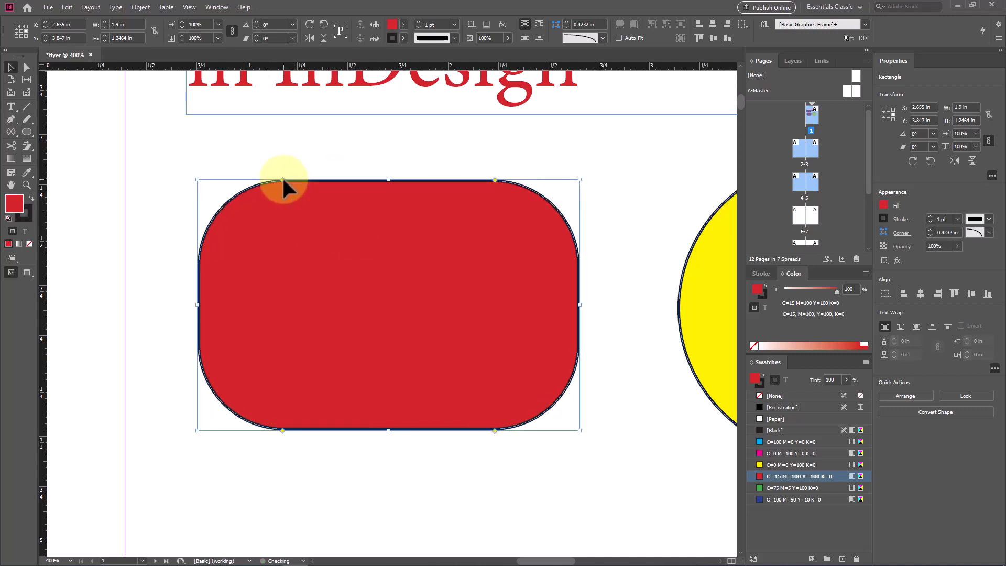
# Cycle the red rectangle's corners on the page through Fancy, Bevel, Inset, Inverse Rounded and None, back to Rounded
pyautogui.keyDown('alt'); pyautogui.click(493, 434); pyautogui.keyUp('alt')
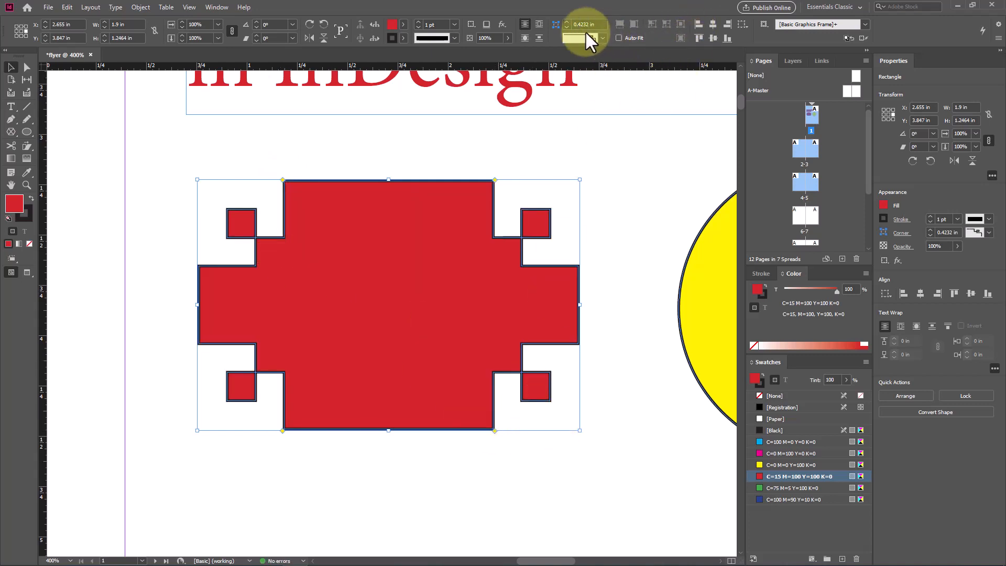
pyautogui.click(556, 25)
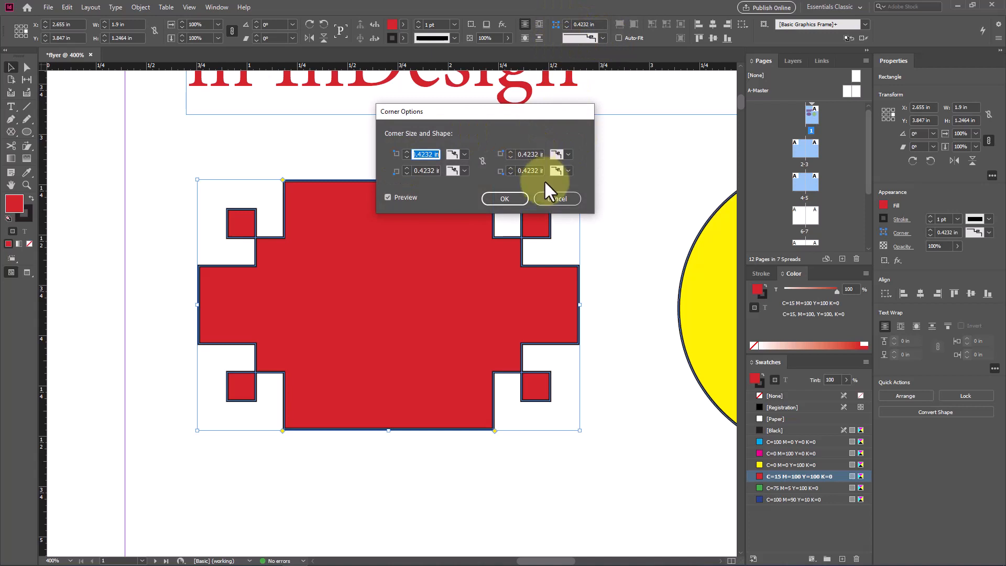
pyautogui.click(565, 198)
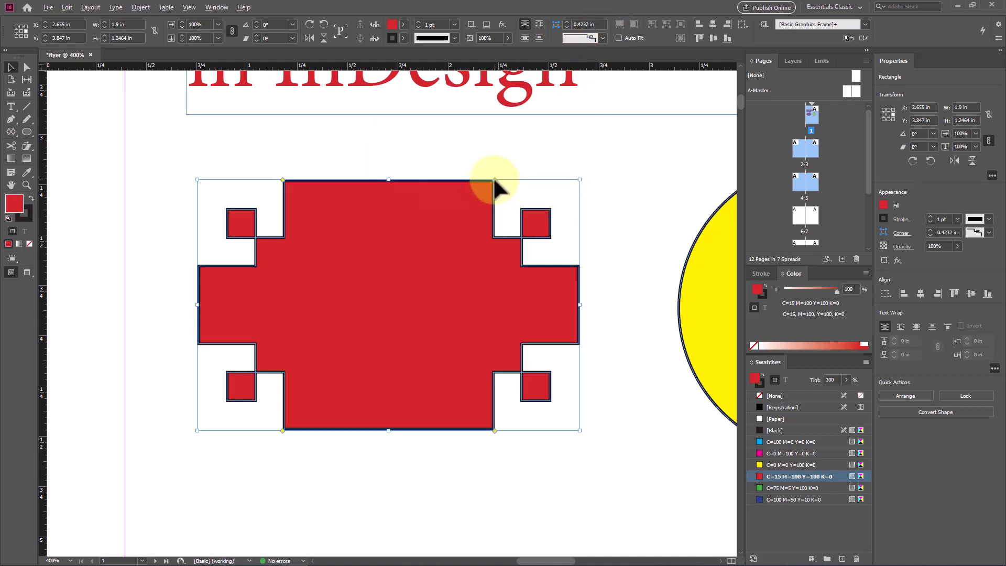
pyautogui.keyDown('alt'); pyautogui.click(495, 181); pyautogui.keyUp('alt')
pyautogui.keyDown('alt'); pyautogui.click(494, 179); pyautogui.keyUp('alt')
pyautogui.keyDown('alt'); pyautogui.click(494, 180); pyautogui.keyUp('alt')
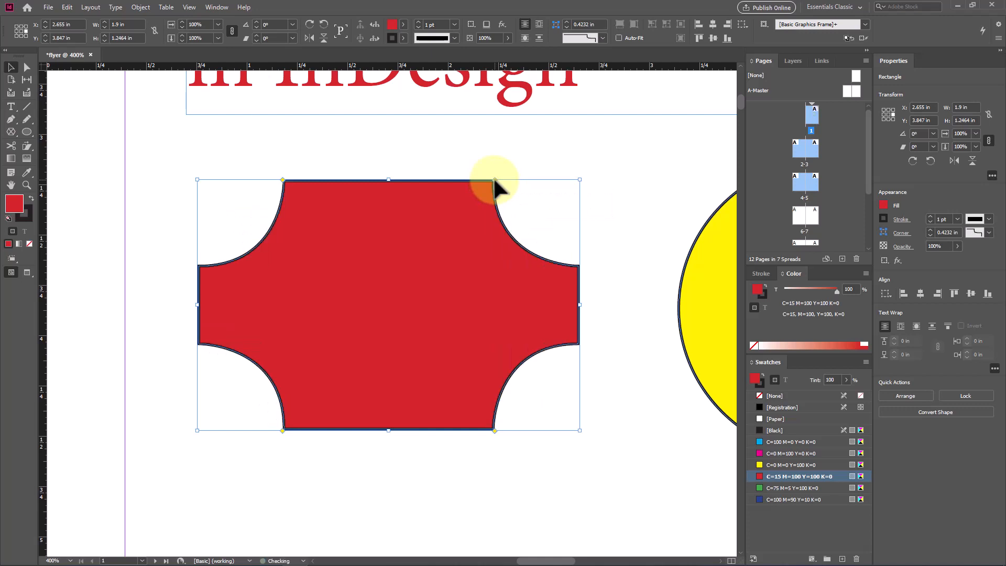
pyautogui.keyDown('alt'); pyautogui.click(494, 180); pyautogui.keyUp('alt')
pyautogui.keyDown('alt'); pyautogui.click(494, 180); pyautogui.keyUp('alt')
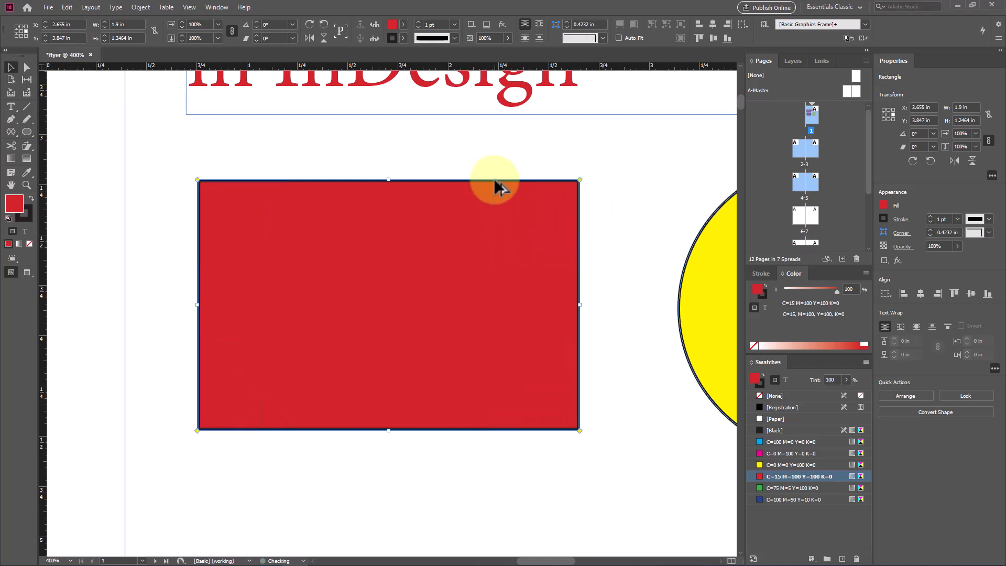
pyautogui.keyDown('alt'); pyautogui.click(580, 181); pyautogui.keyUp('alt')
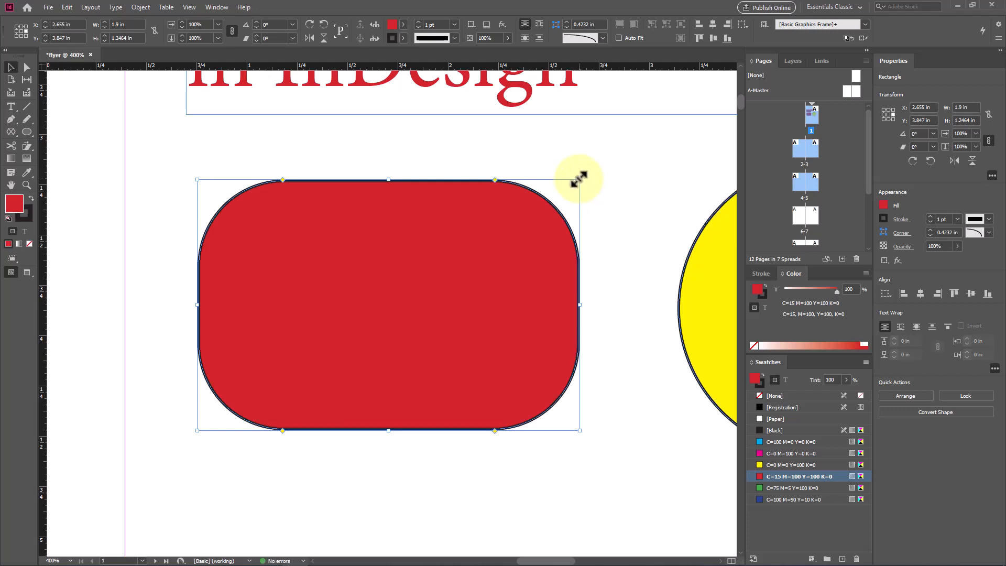
# Change all four corners of the red rectangle to the Inverse Rounded shape directly on the page
pyautogui.keyDown('alt'); pyautogui.click(495, 180); pyautogui.keyUp('alt')
pyautogui.keyDown('alt'); pyautogui.click(495, 181); pyautogui.keyUp('alt')
pyautogui.keyDown('alt'); pyautogui.click(495, 180); pyautogui.keyUp('alt')
pyautogui.keyDown('alt'); pyautogui.click(495, 181); pyautogui.keyUp('alt')
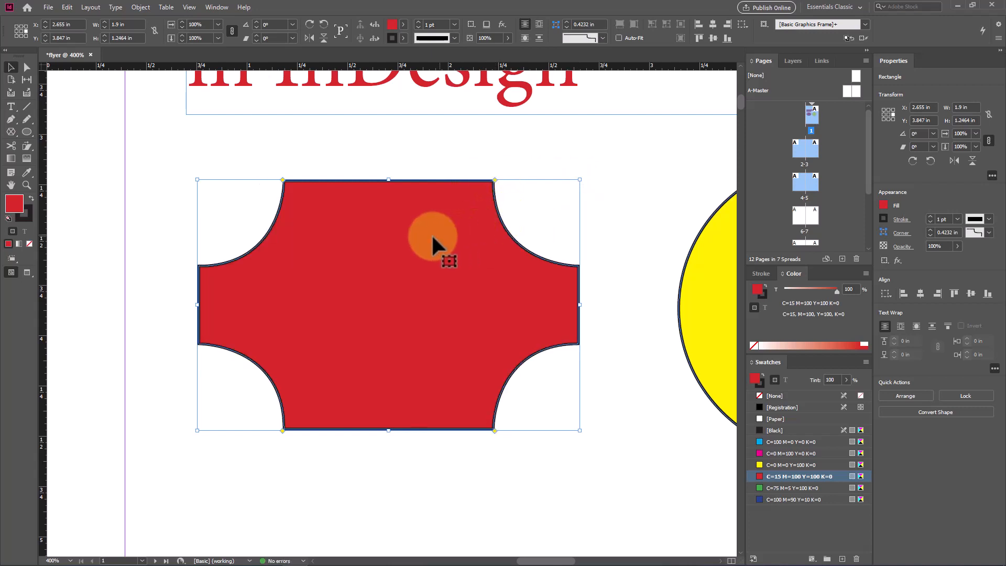
# Try a dashed stroke and a multi-line stroke type on the red shape's outline
pyautogui.scroll(-1, 369, 232)
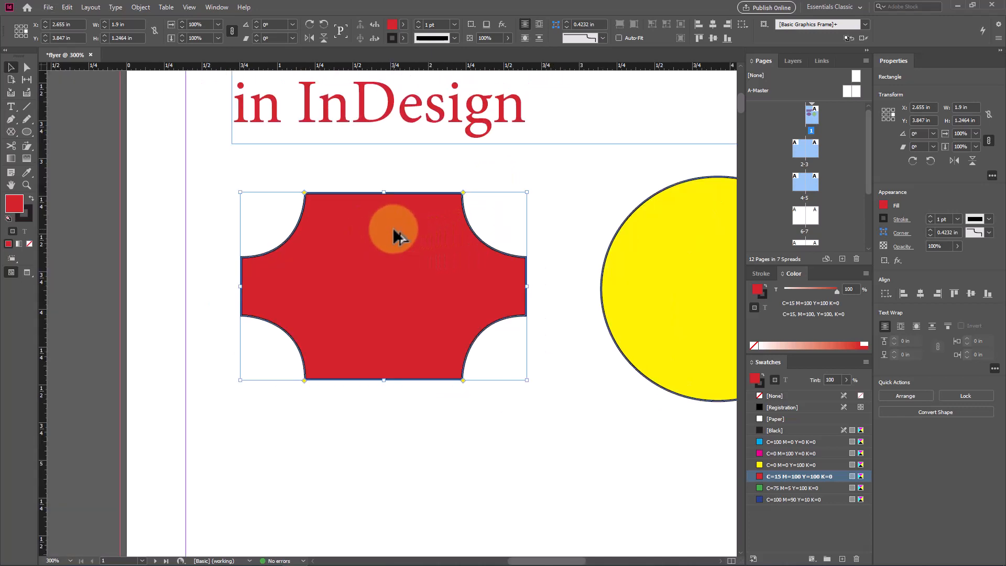
pyautogui.click(455, 37)
pyautogui.click(459, 135)
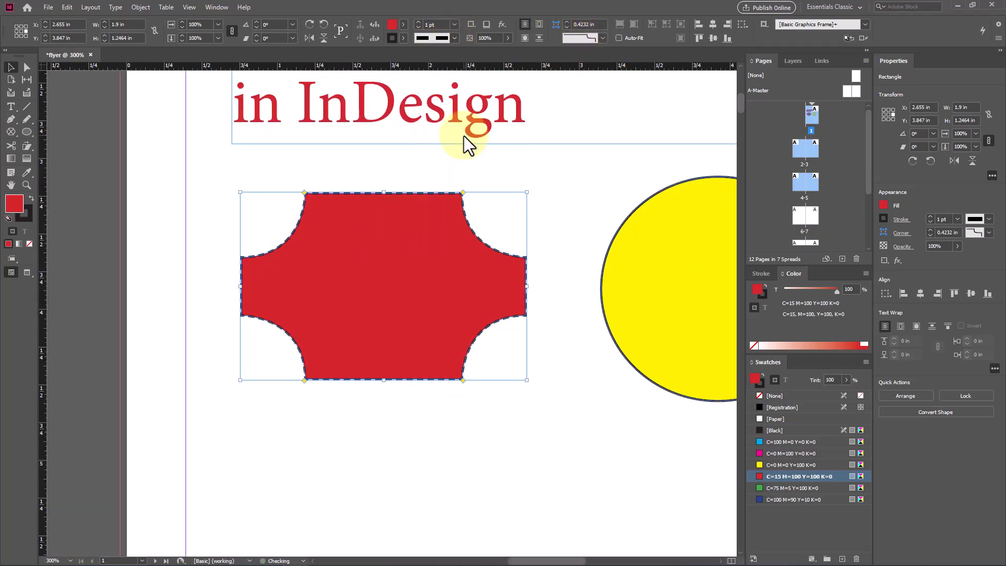
pyautogui.click(453, 37)
pyautogui.click(449, 120)
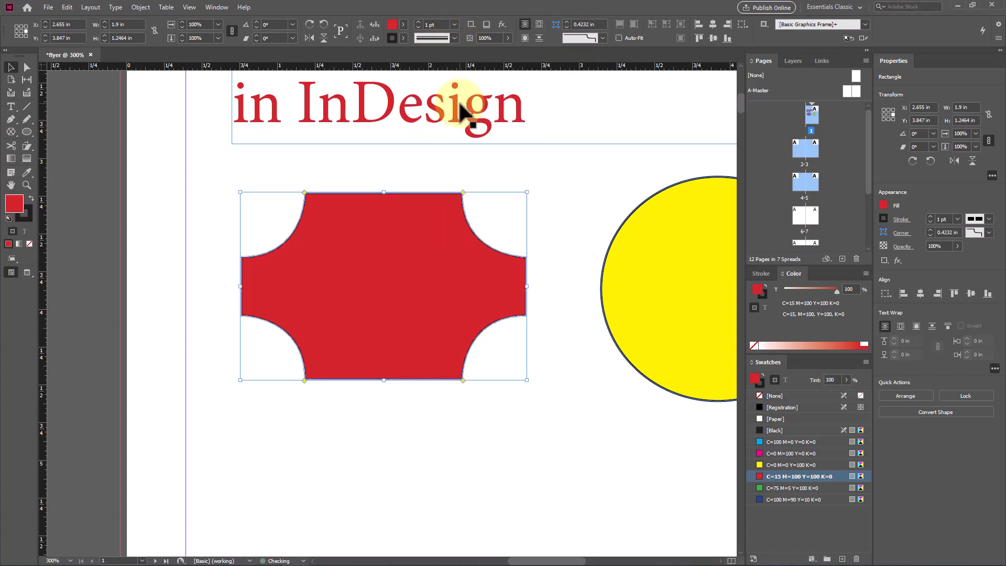
pyautogui.scroll(1, 420, 196)
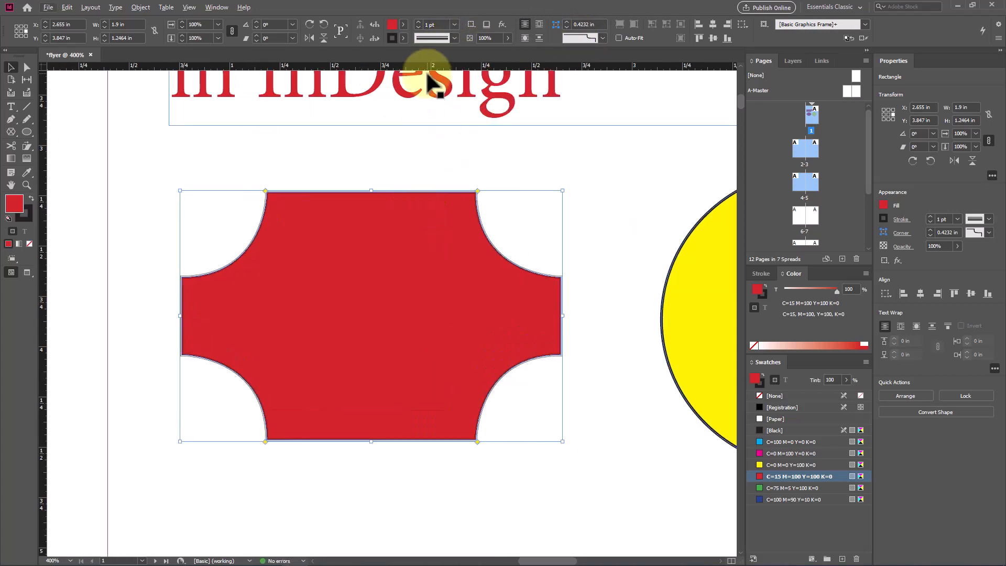
# Give the red shape's outline a straight hash stroke type with a weight of 10 pt
pyautogui.click(454, 37)
pyautogui.click(460, 182)
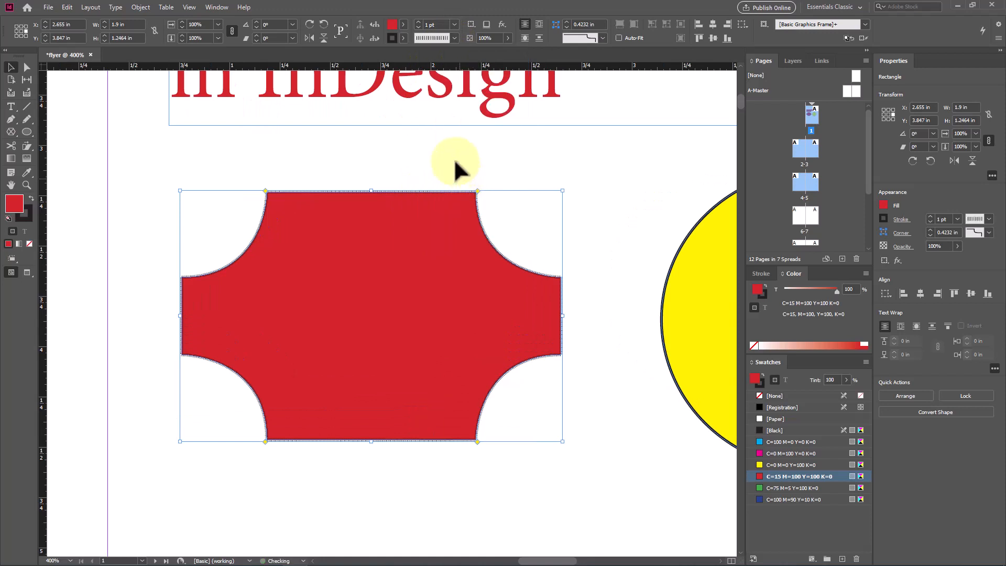
pyautogui.click(454, 24)
pyautogui.click(434, 174)
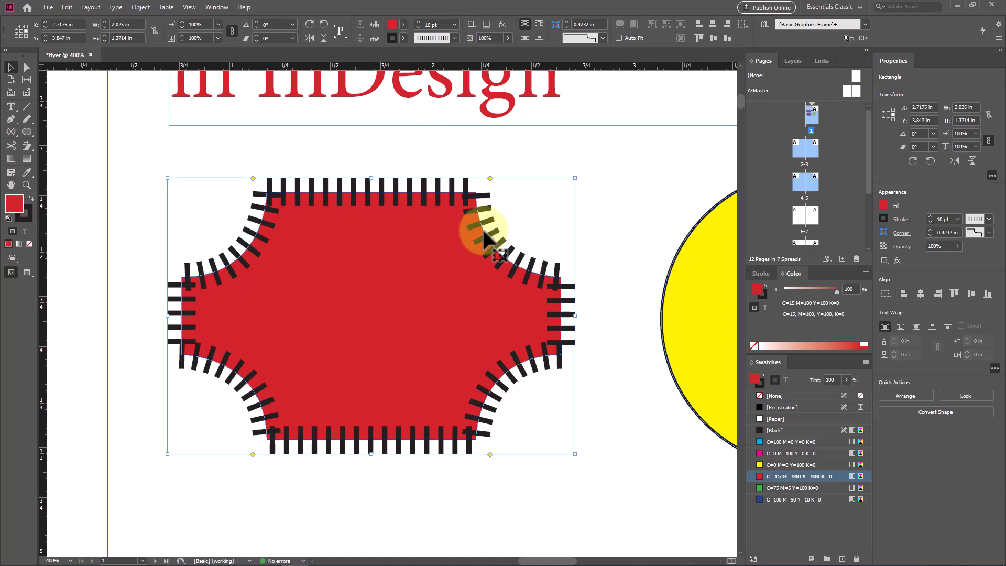
# Place the photo of the female student in a white shirt from Downloads below the red shape, about 2.28 by 1.52 in
pyautogui.scroll(-2, 386, 213)
pyautogui.scroll(-2, 381, 207)
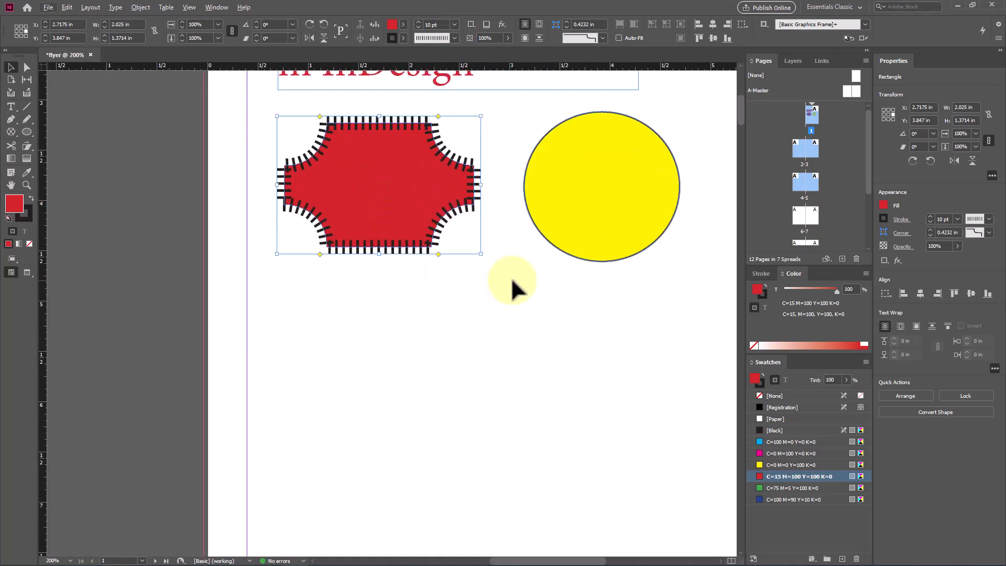
pyautogui.scroll(1, 512, 281)
pyautogui.click(283, 343)
pyautogui.scroll(-3, 298, 321)
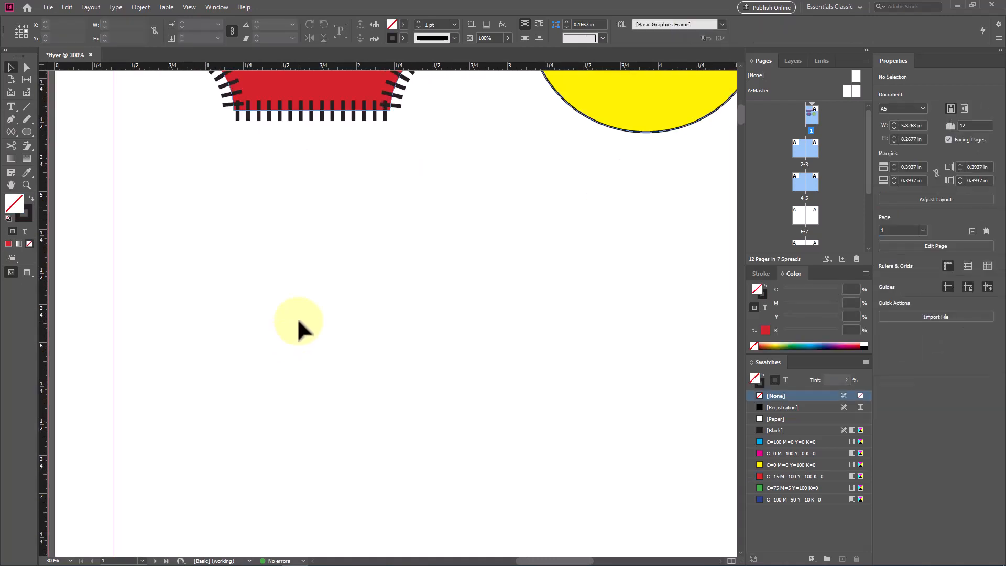
pyautogui.click(48, 7)
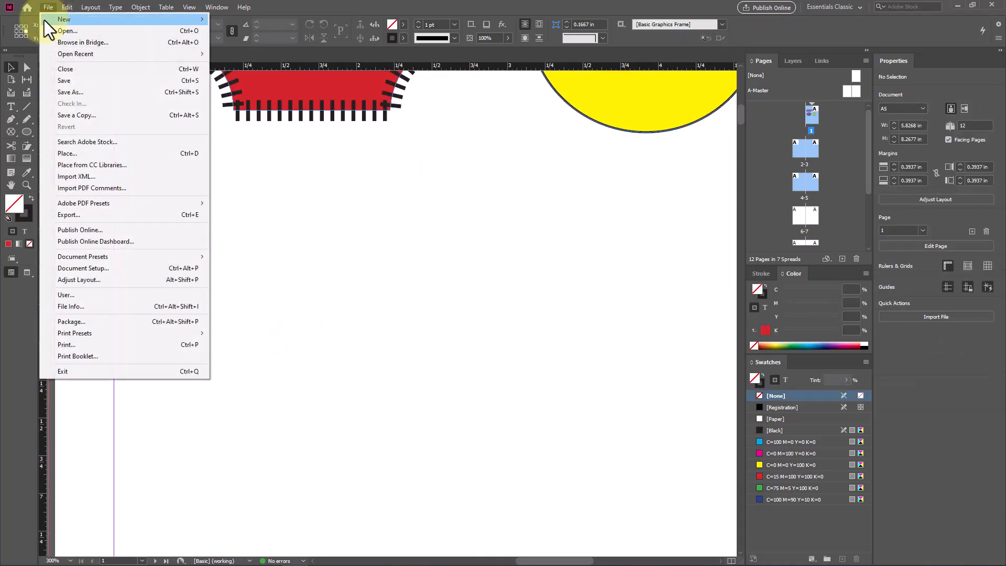
pyautogui.click(96, 155)
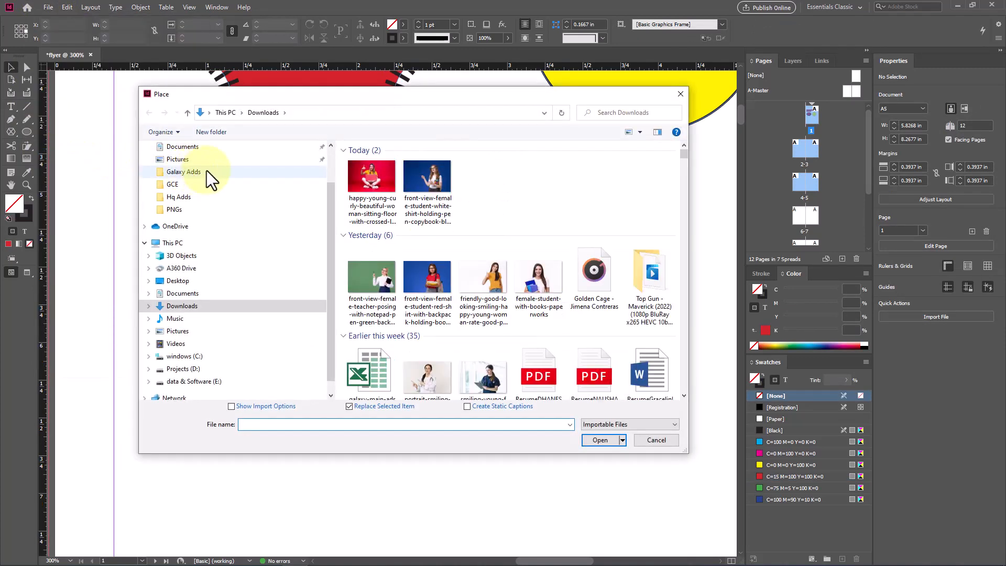
pyautogui.doubleClick(443, 187)
pyautogui.click(276, 229)
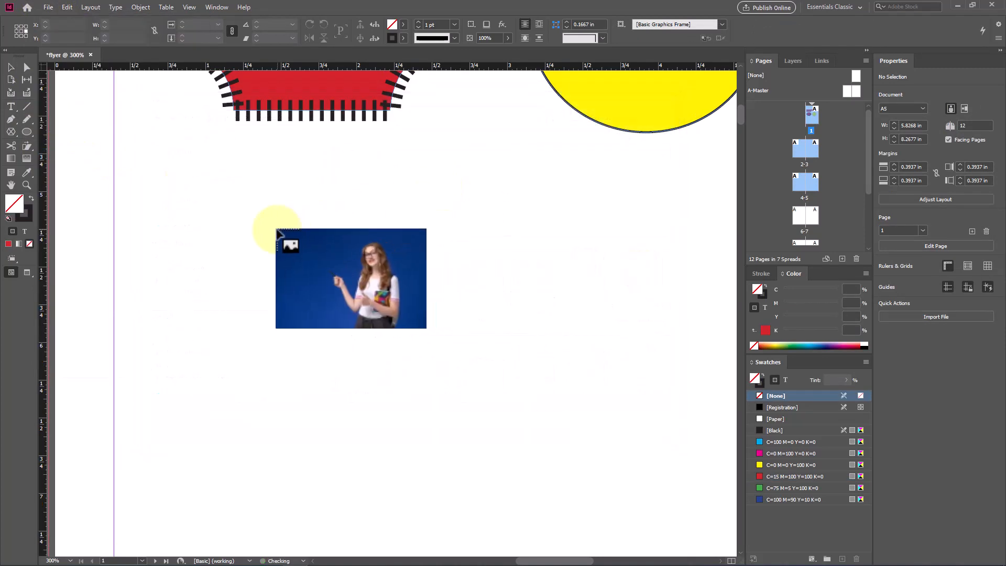
pyautogui.moveTo(182, 186); pyautogui.dragTo(490, 468)
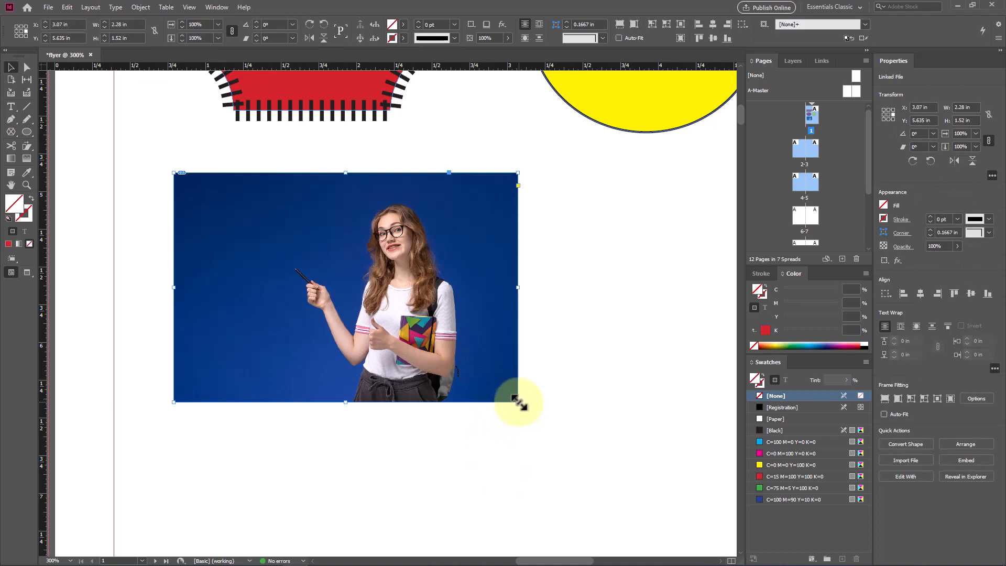
# Try enlarging the photo's frame to about 2.79 by 2.24 in, and fit the frame back to its content
pyautogui.moveTo(518, 402); pyautogui.dragTo(594, 511)
pyautogui.scroll(-1, 594, 512)
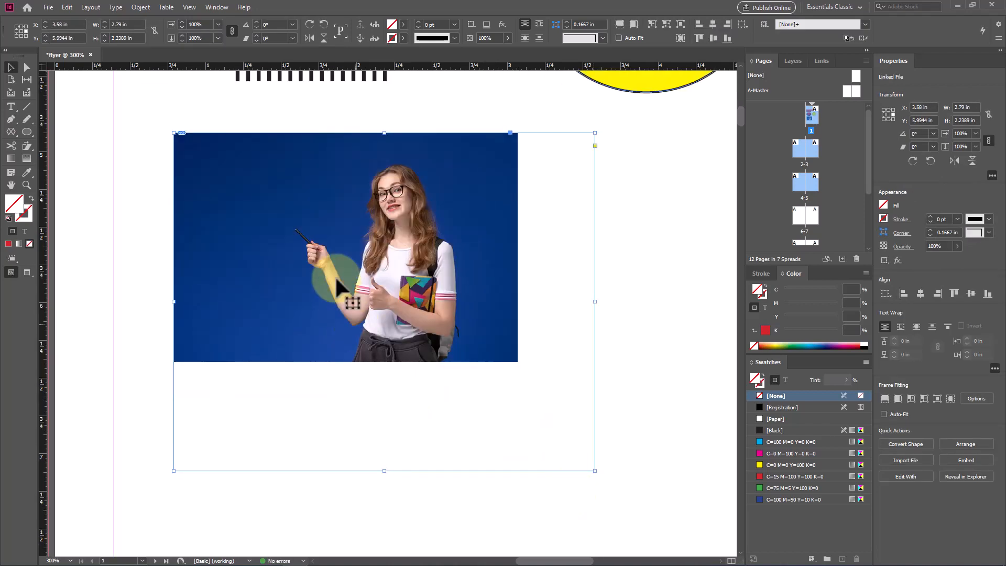
pyautogui.hotkey('ctrl', 'alt', 'c')
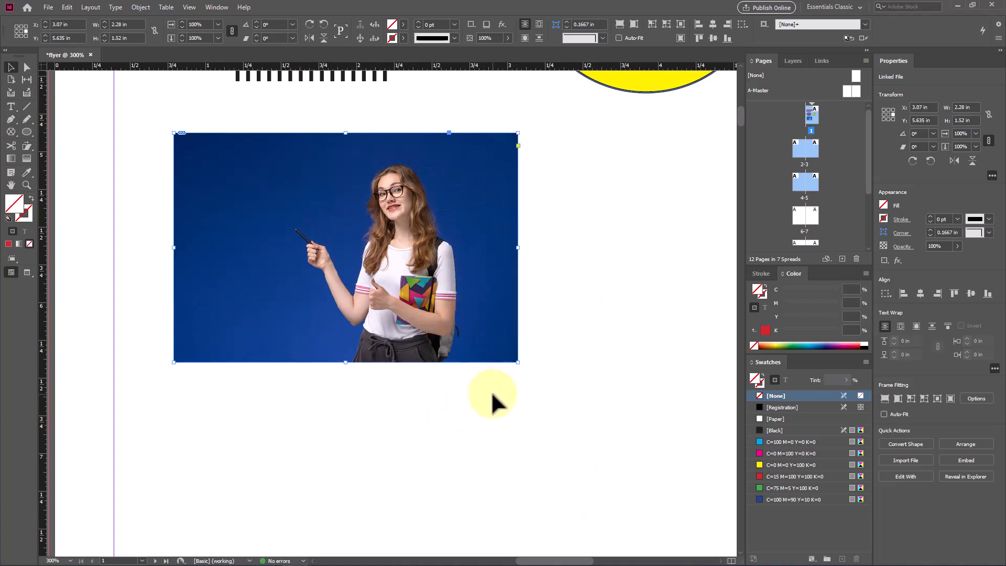
# Move the placed photo slightly right and down, to about X 3.32 in and Y 5.849 in
pyautogui.moveTo(352, 241); pyautogui.dragTo(388, 270)
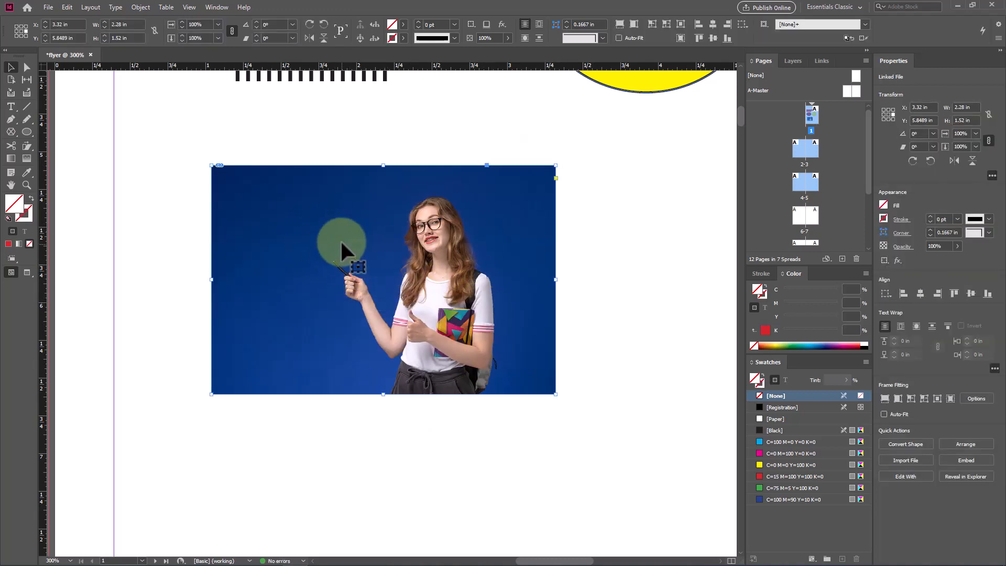
# Shift the photo inside its frame and enlarge the image content alone to about 3.38 by 2.24 in
pyautogui.click(376, 268)
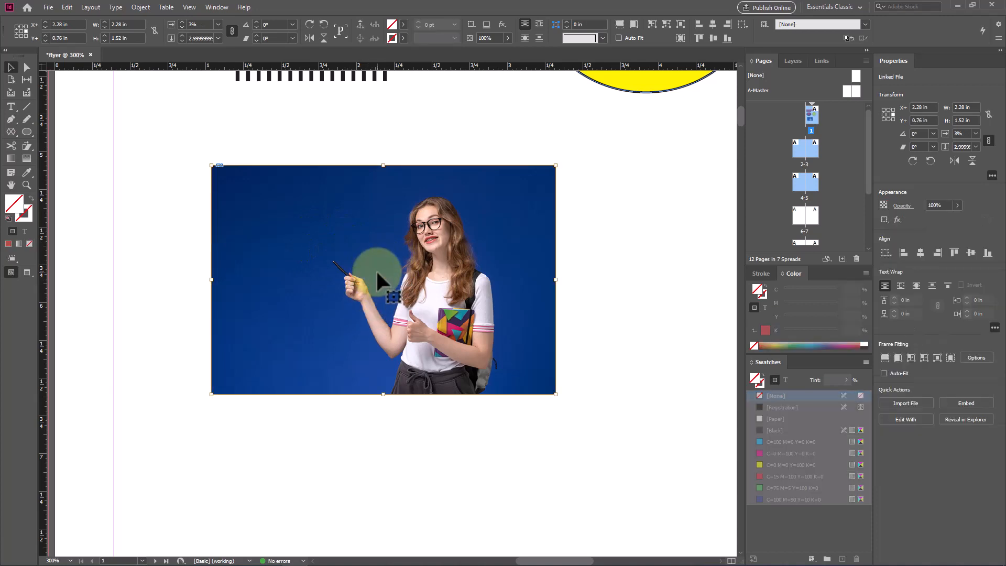
pyautogui.moveTo(376, 268); pyautogui.dragTo(356, 268)
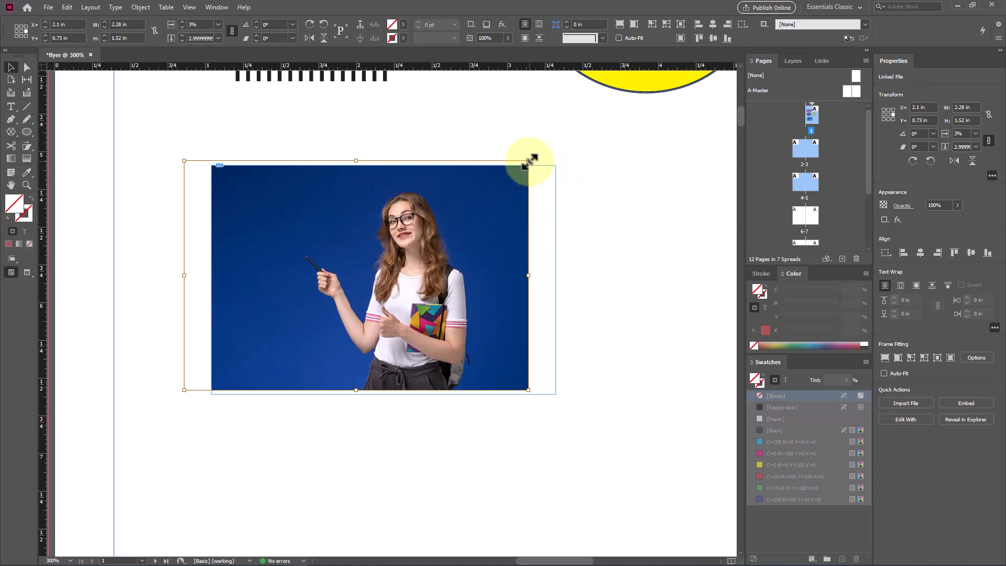
pyautogui.moveTo(528, 161); pyautogui.dragTo(593, 106)
pyautogui.moveTo(414, 231); pyautogui.dragTo(452, 271)
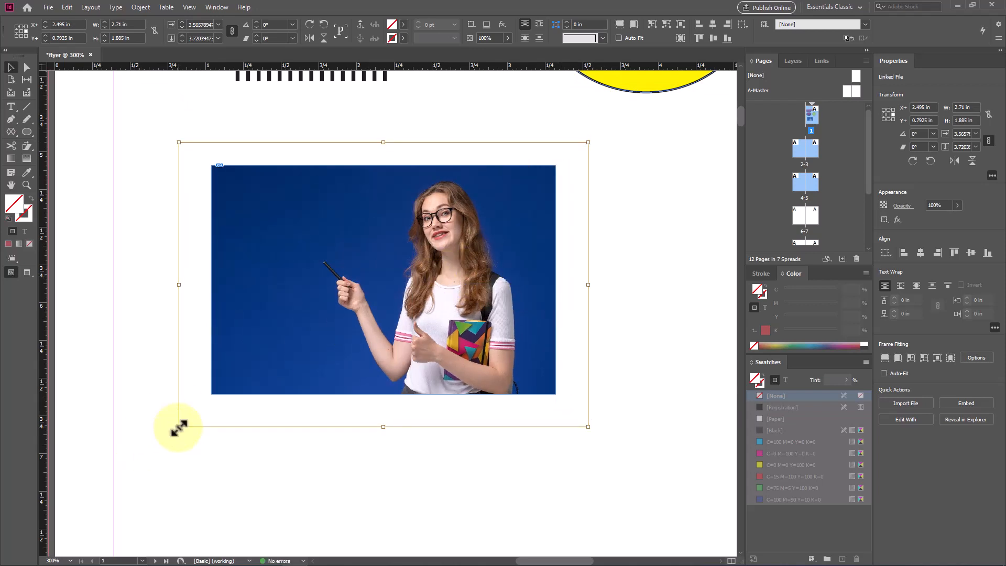
pyautogui.moveTo(179, 427); pyautogui.dragTo(79, 478)
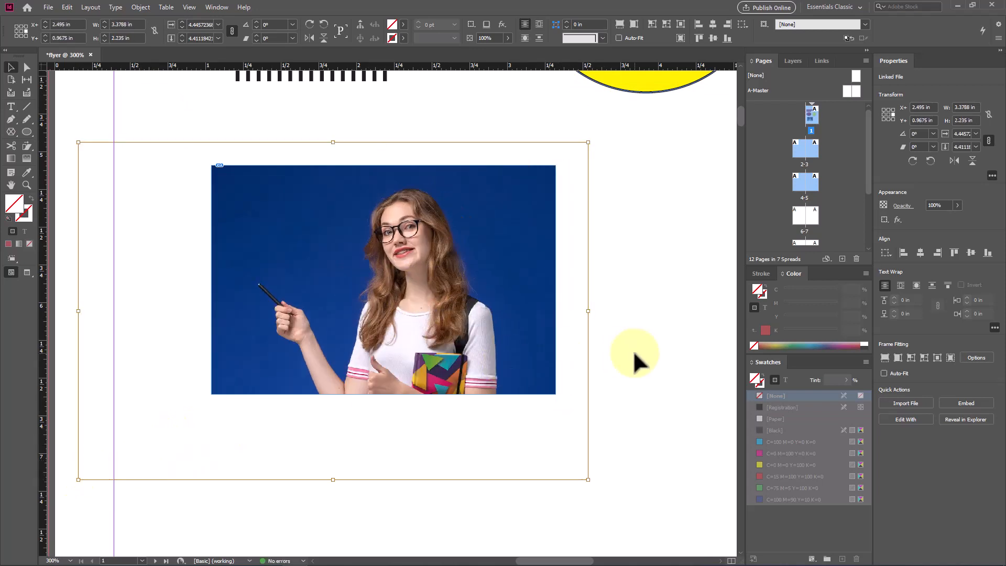
pyautogui.click(634, 354)
# Reposition the enlarged image inside its frame to about X+ 2.73 in and Y+ 0.87 in
pyautogui.click(549, 338)
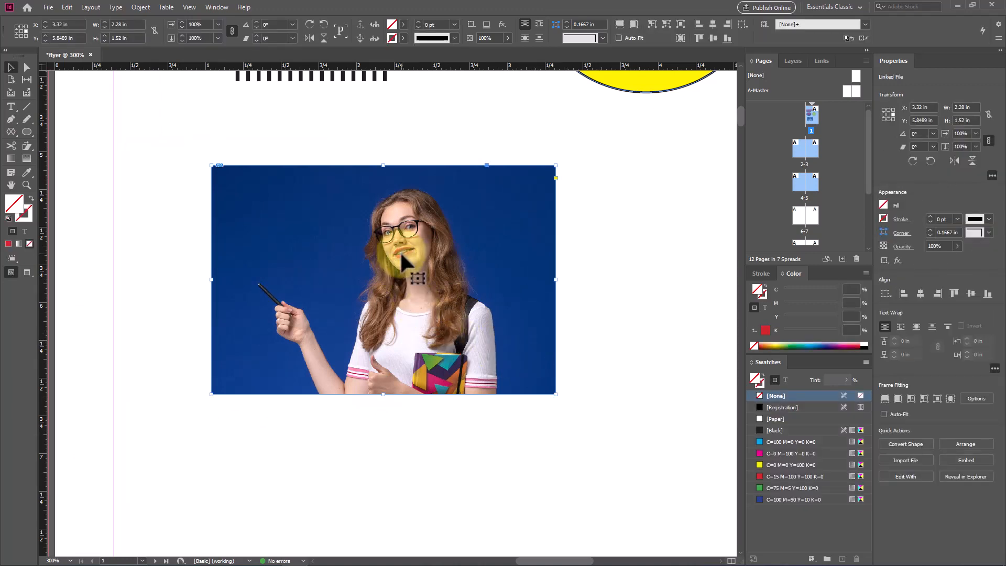
pyautogui.doubleClick(400, 273)
pyautogui.moveTo(401, 272)
pyautogui.mouseDown()
pyautogui.moveTo(445, 269)
pyautogui.moveTo(407, 287)
pyautogui.mouseUp()
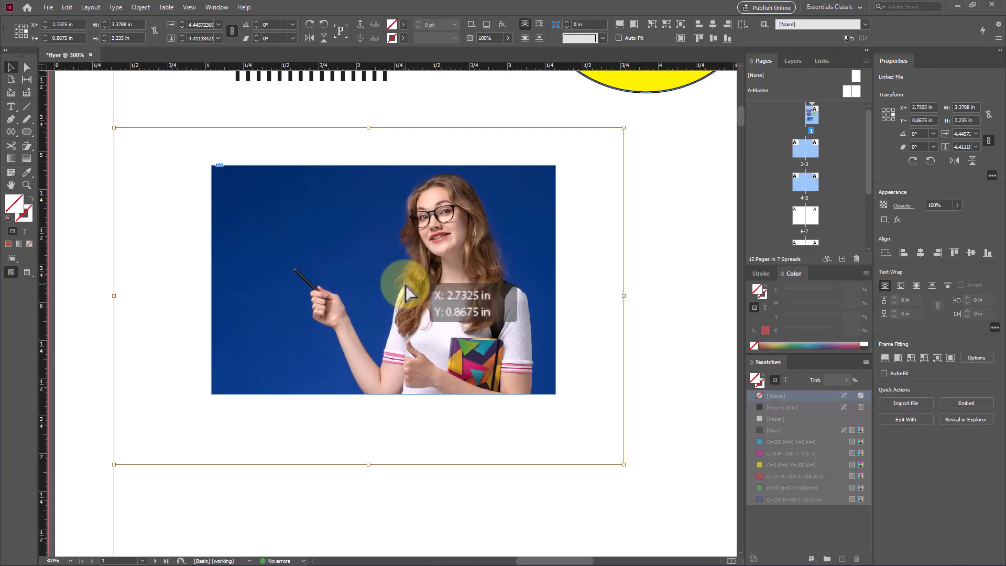
pyautogui.click(679, 359)
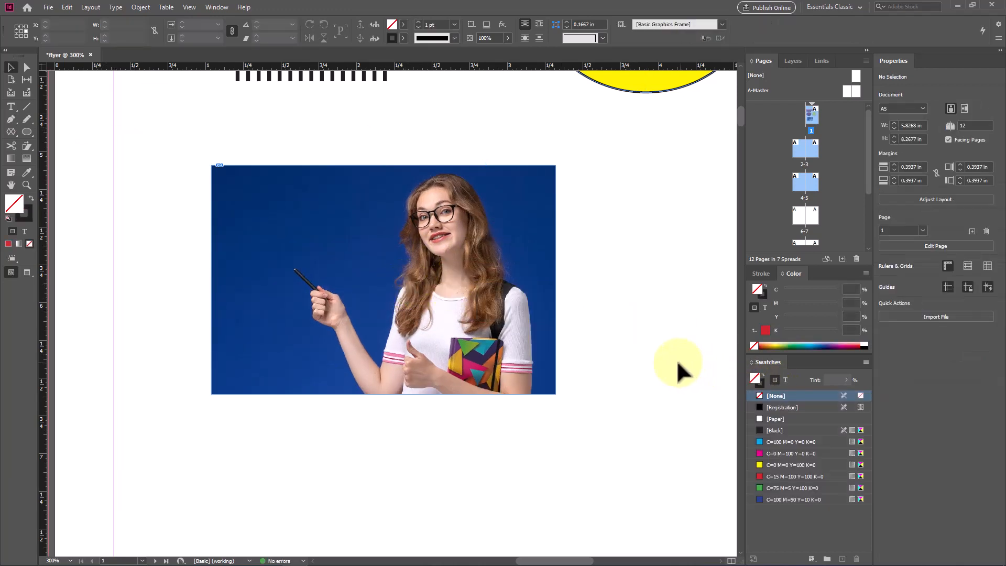
# Scale the photo's frame together with its content to about 3.30 by 2.20 in, centred near X 3.92 in and Y 5.85 in
pyautogui.moveTo(596, 415); pyautogui.dragTo(522, 348)
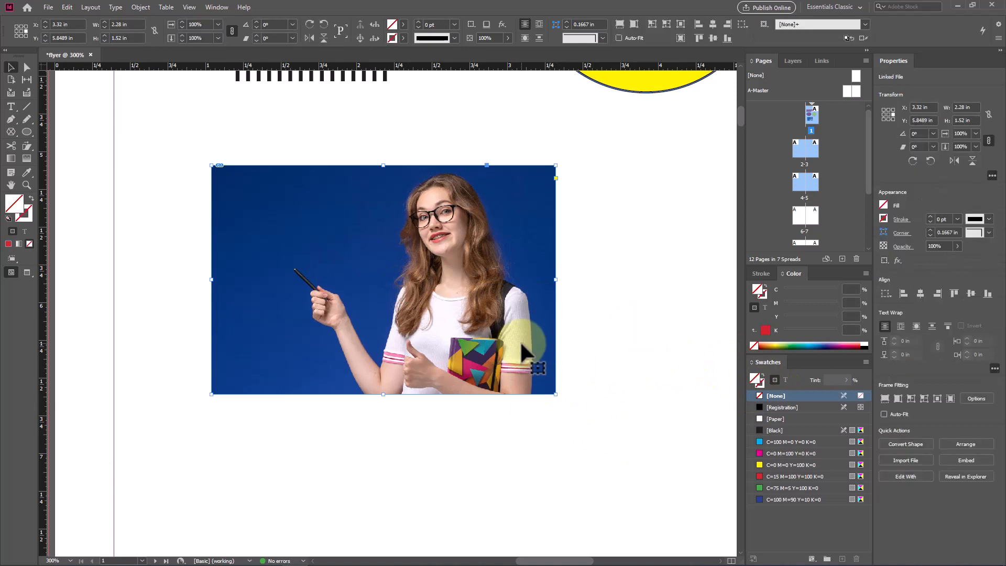
pyautogui.moveTo(556, 394); pyautogui.dragTo(710, 497)
pyautogui.moveTo(648, 434); pyautogui.dragTo(565, 343)
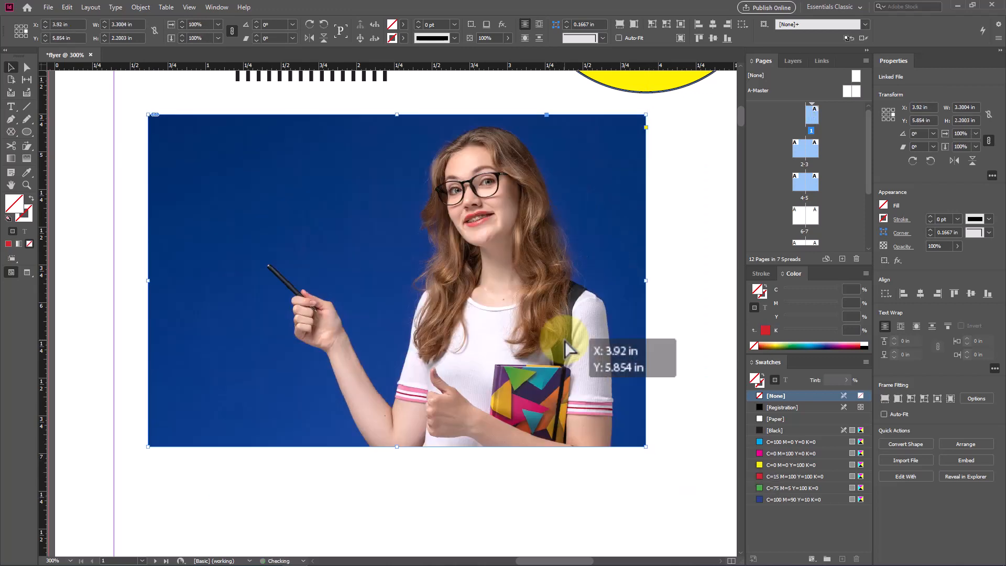
# Delete the placed photo of the female student together with its frame
pyautogui.click(508, 485)
pyautogui.click(434, 308)
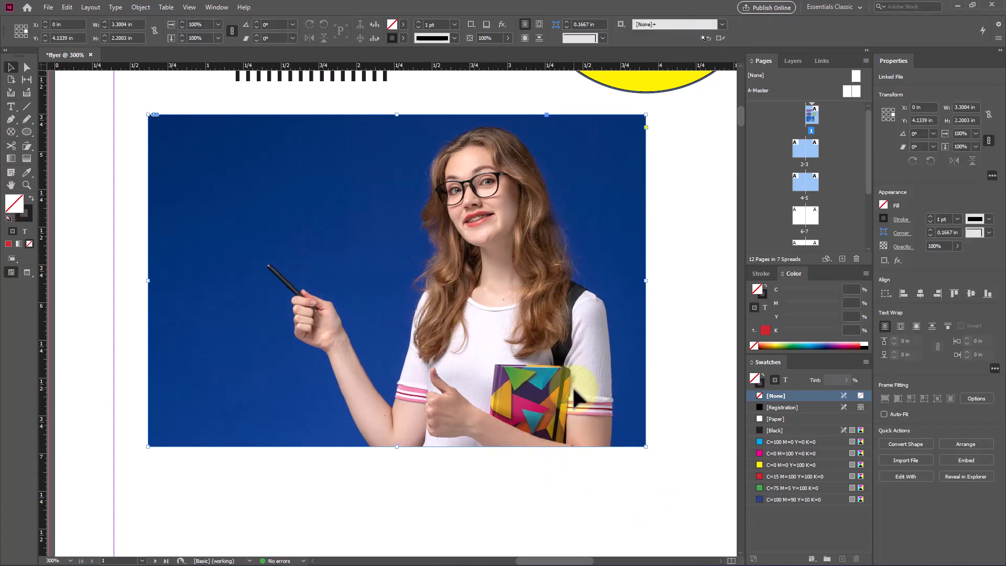
pyautogui.press('Delete')
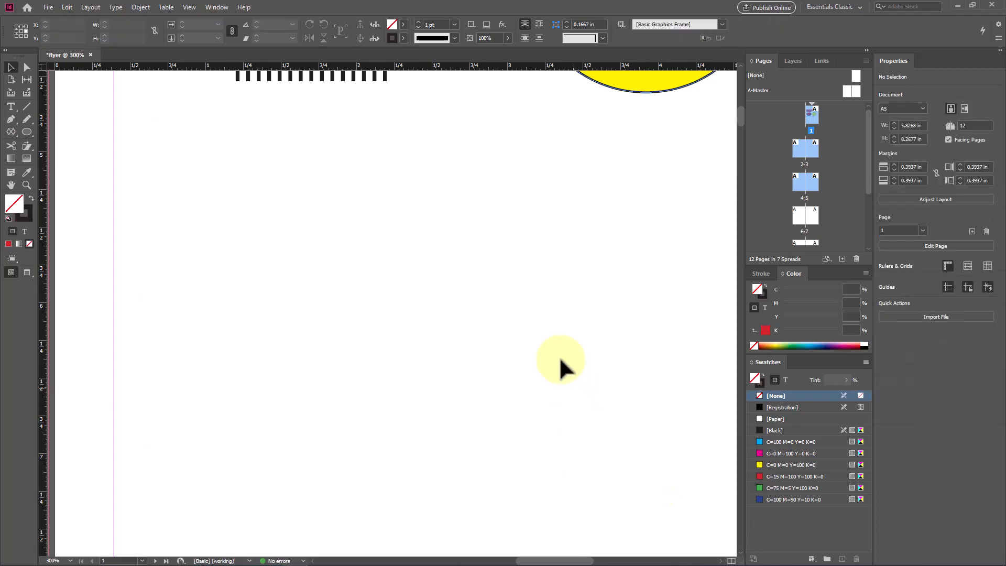
# Draw a rectangle frame about 1.27 by 1.2 in below the red shape and an ellipse frame about 1.45 by 1.37 in beside it
pyautogui.click(13, 133)
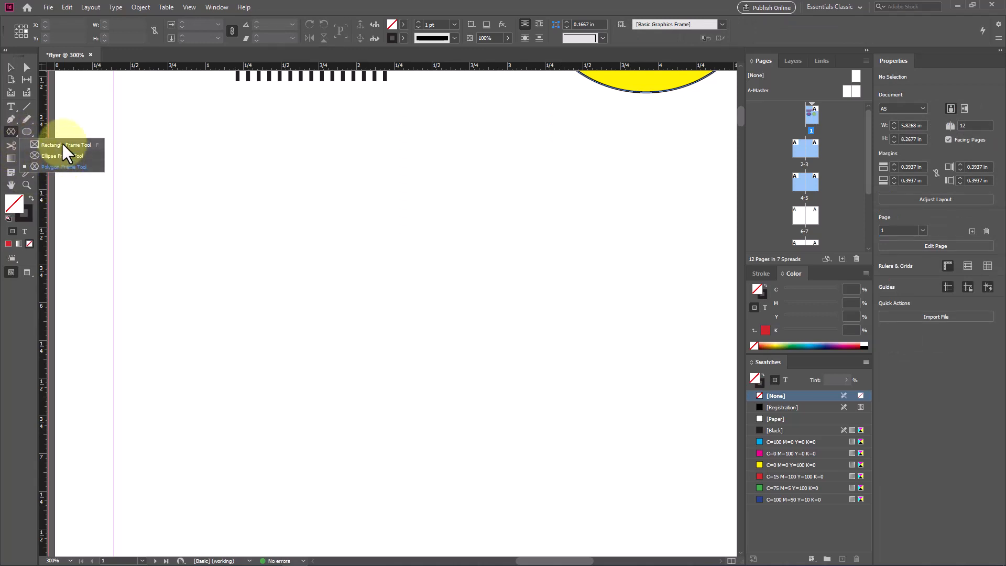
pyautogui.click(62, 144)
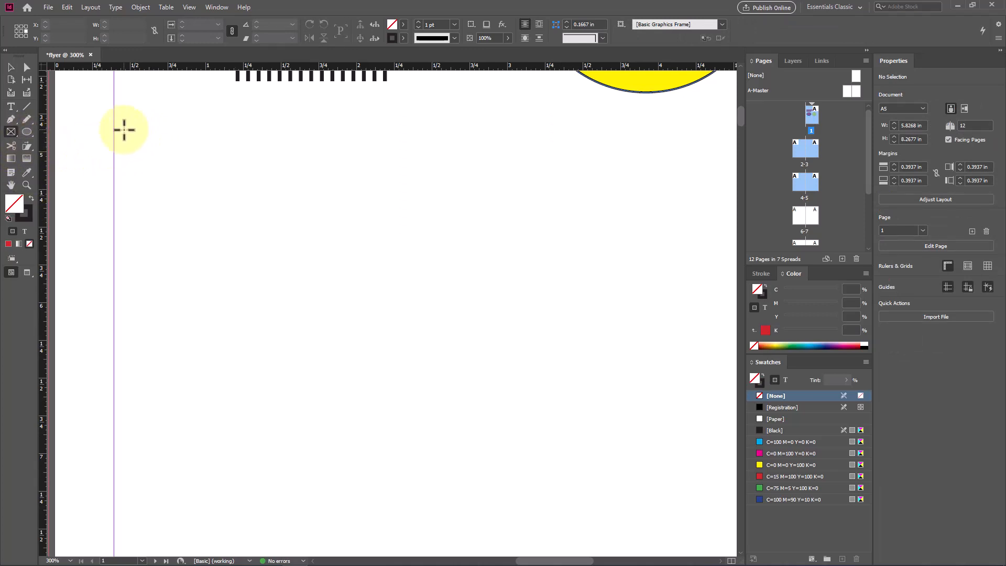
pyautogui.moveTo(124, 128); pyautogui.dragTo(316, 310)
pyautogui.click(10, 131)
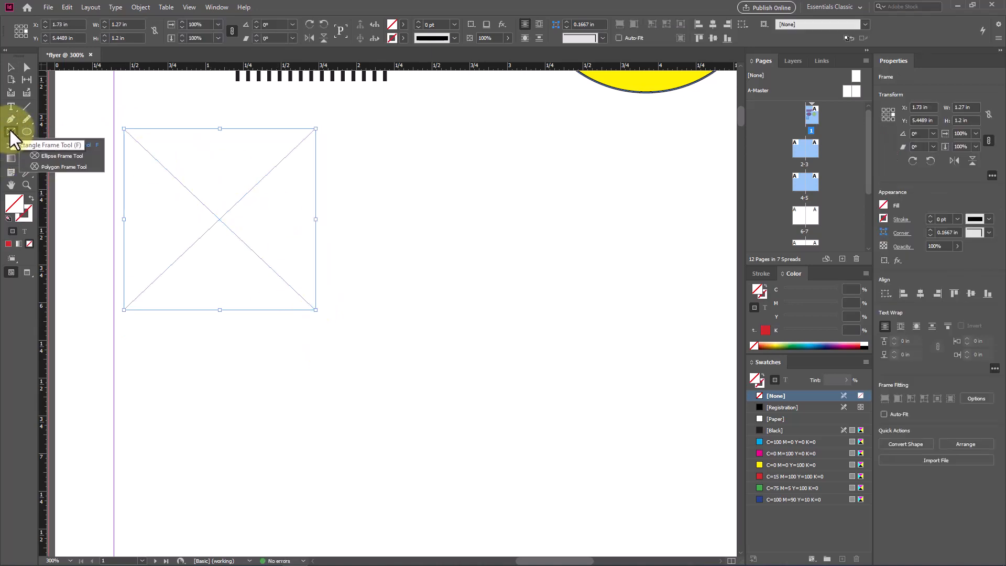
pyautogui.click(54, 159)
pyautogui.moveTo(363, 128); pyautogui.dragTo(581, 336)
# Draw a polygon frame about 0.95 by 1.27 in below the rectangle frame
pyautogui.click(8, 130)
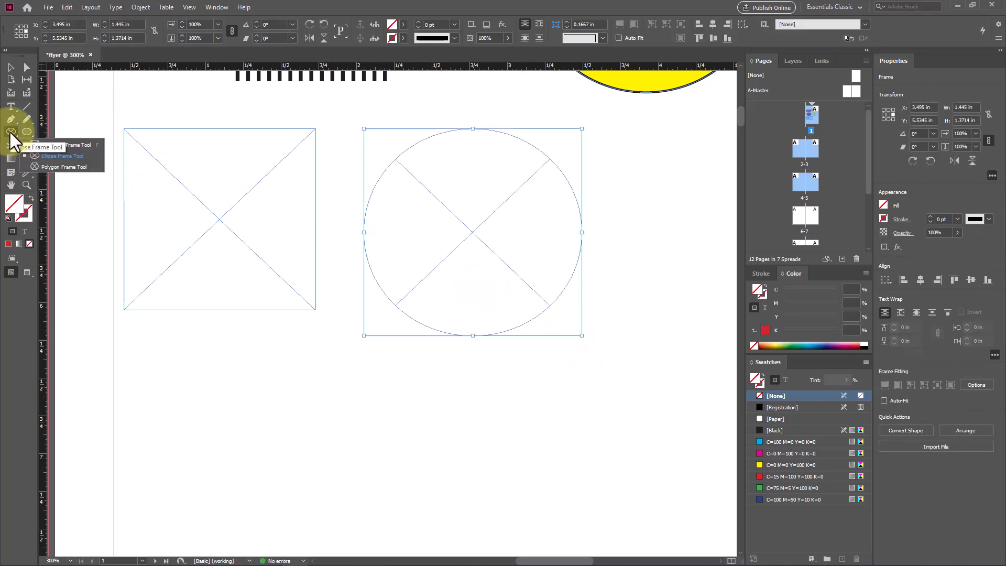
pyautogui.click(43, 164)
pyautogui.moveTo(180, 436); pyautogui.dragTo(327, 548)
# Move the rectangle frame to about X 1.88, Y 5.56 in and the ellipse frame to about X 3.82, Y 5.42 in
pyautogui.scroll(3, 249, 408)
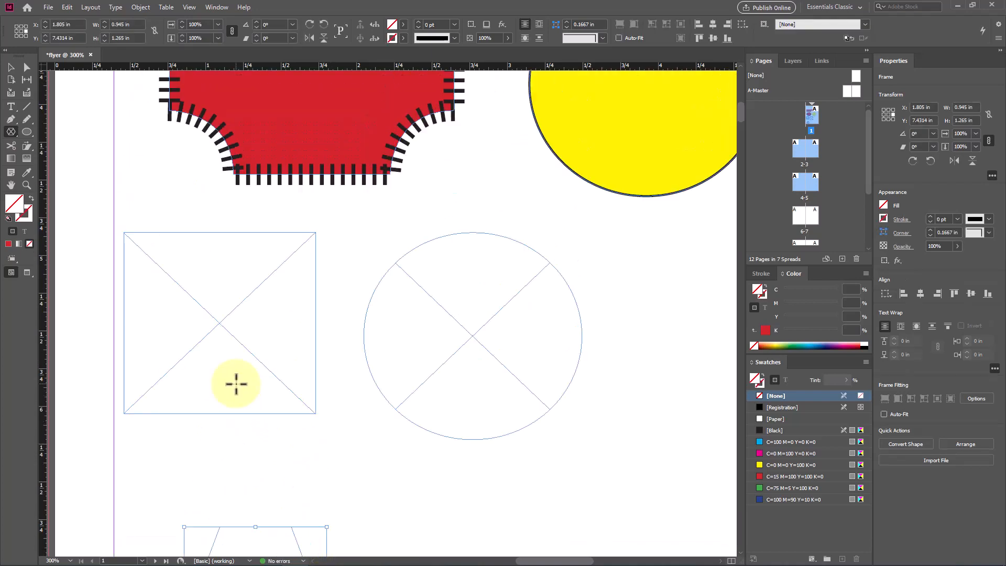
pyautogui.click(10, 67)
pyautogui.moveTo(222, 319); pyautogui.dragTo(244, 331)
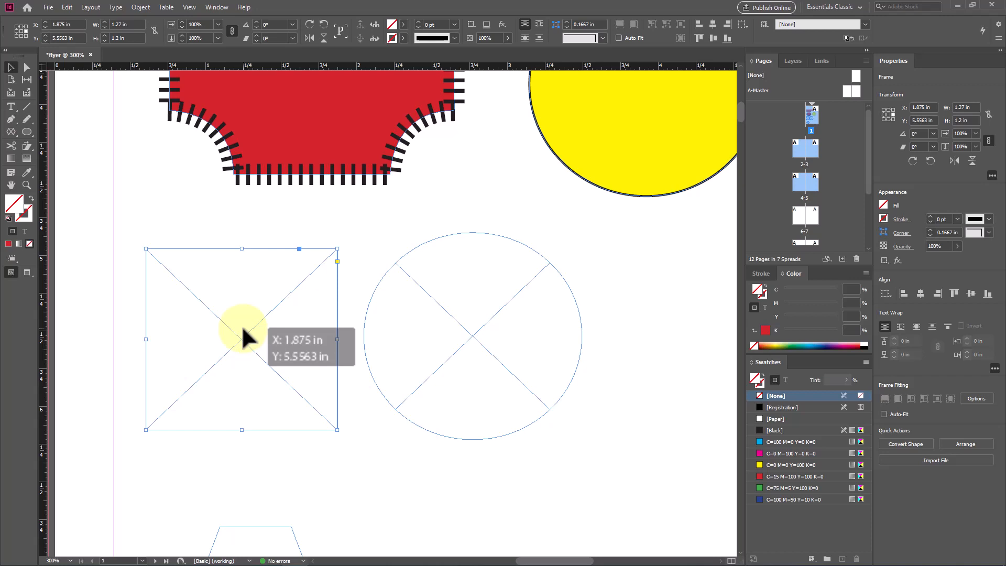
pyautogui.moveTo(446, 336); pyautogui.dragTo(494, 317)
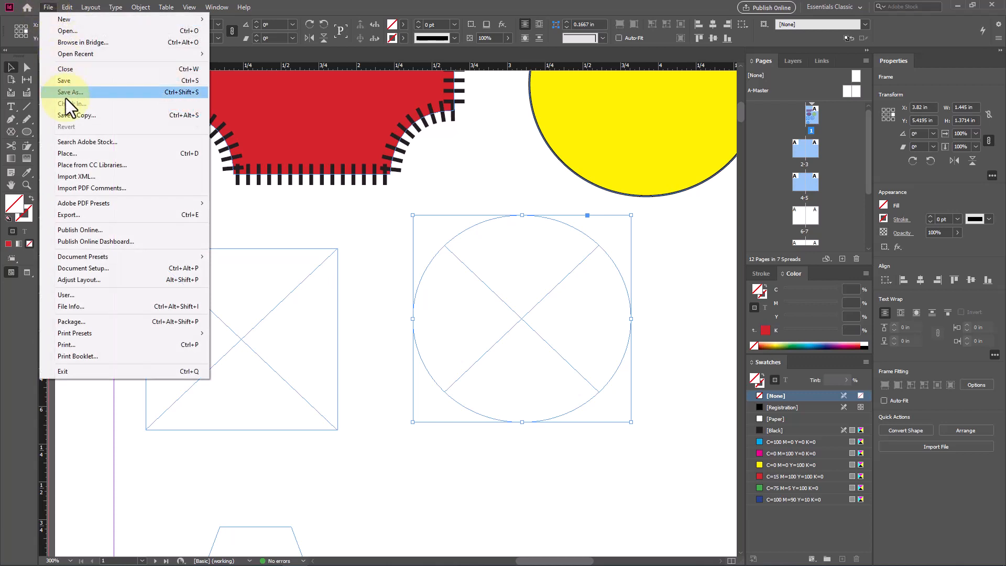
# Place the photo of the cross-legged woman with a laptop from Downloads in the ellipse frame and fill the frame proportionally
pyautogui.click(102, 154)
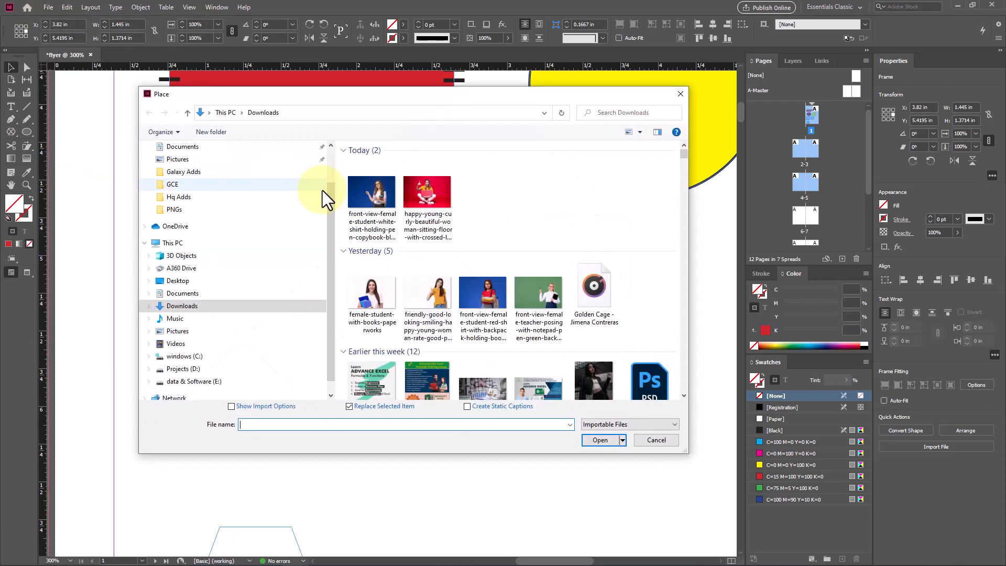
pyautogui.doubleClick(384, 190)
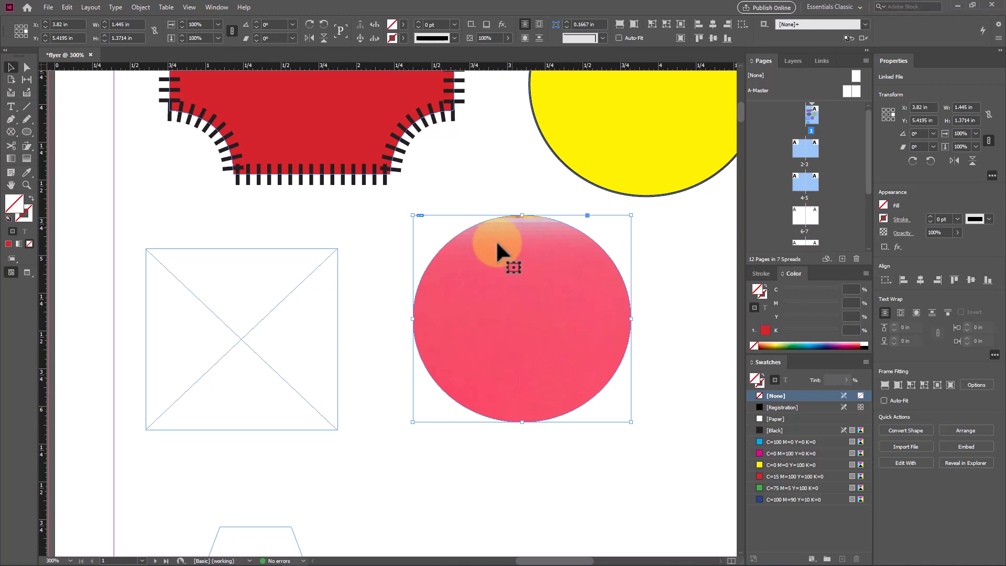
pyautogui.rightClick(511, 296)
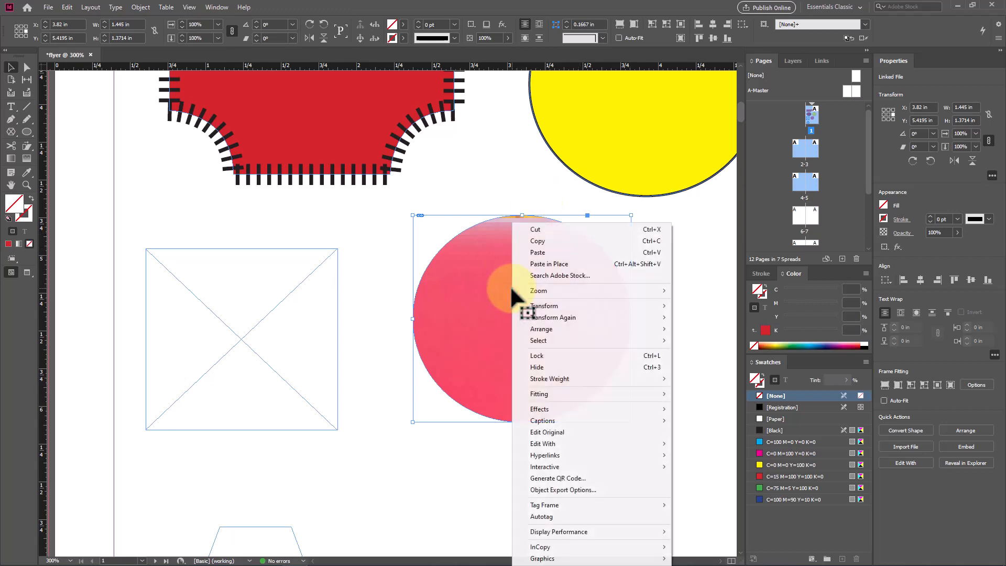
pyautogui.moveTo(609, 397)
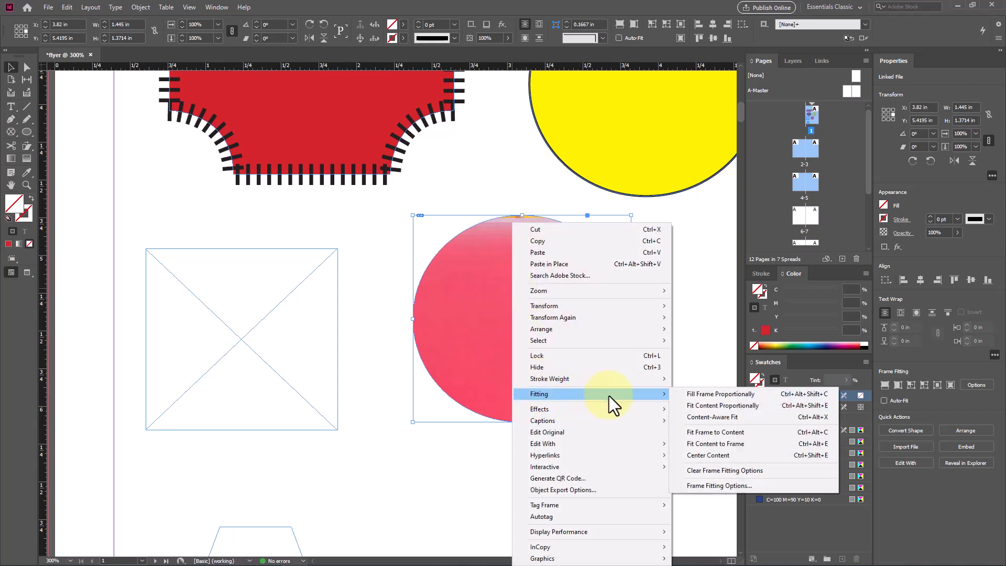
pyautogui.click(721, 397)
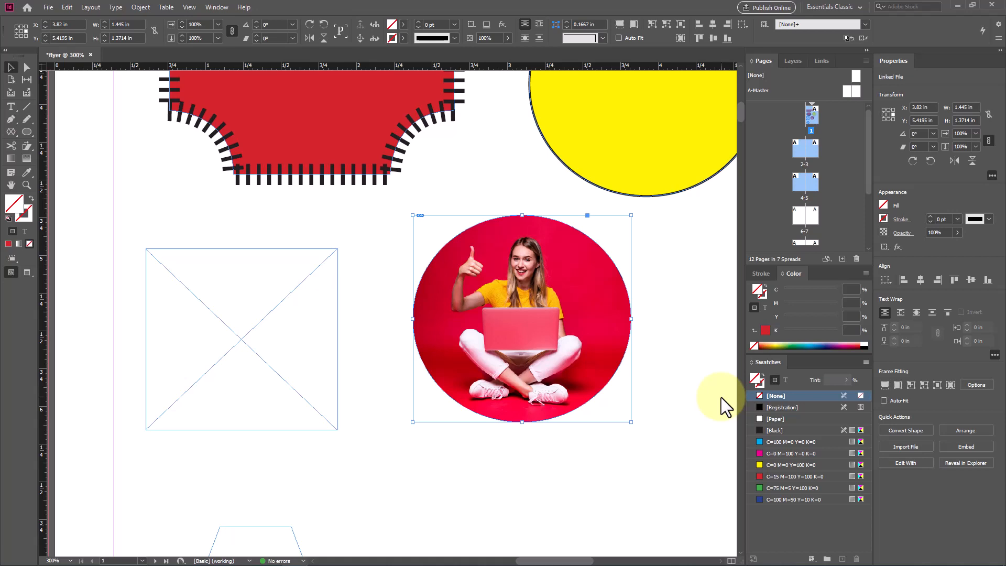
# Move the rectangle frame to about X 1.96, Y 5.43 in and place the photo of the female student in a white shirt in it
pyautogui.moveTo(282, 320); pyautogui.dragTo(295, 302)
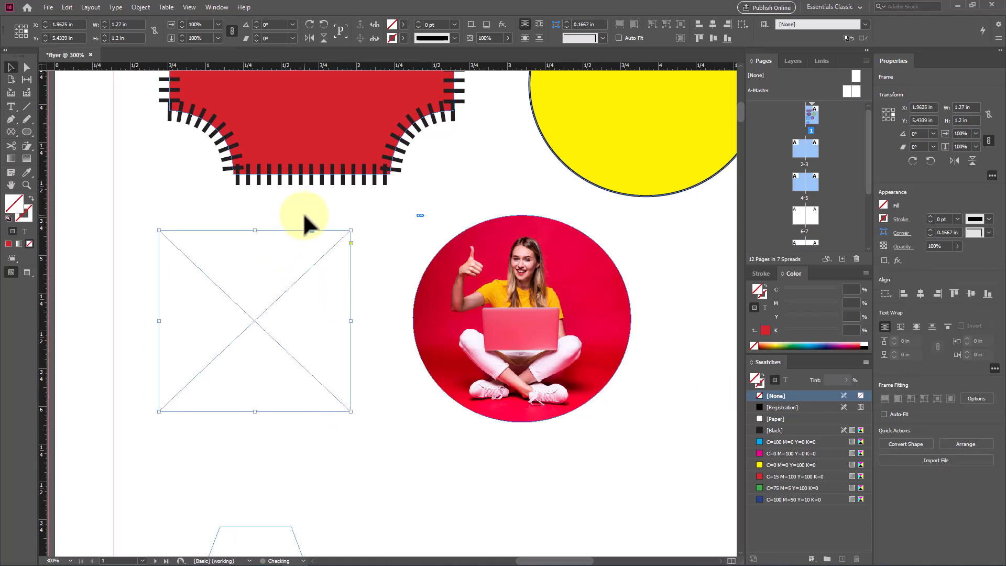
pyautogui.click(48, 7)
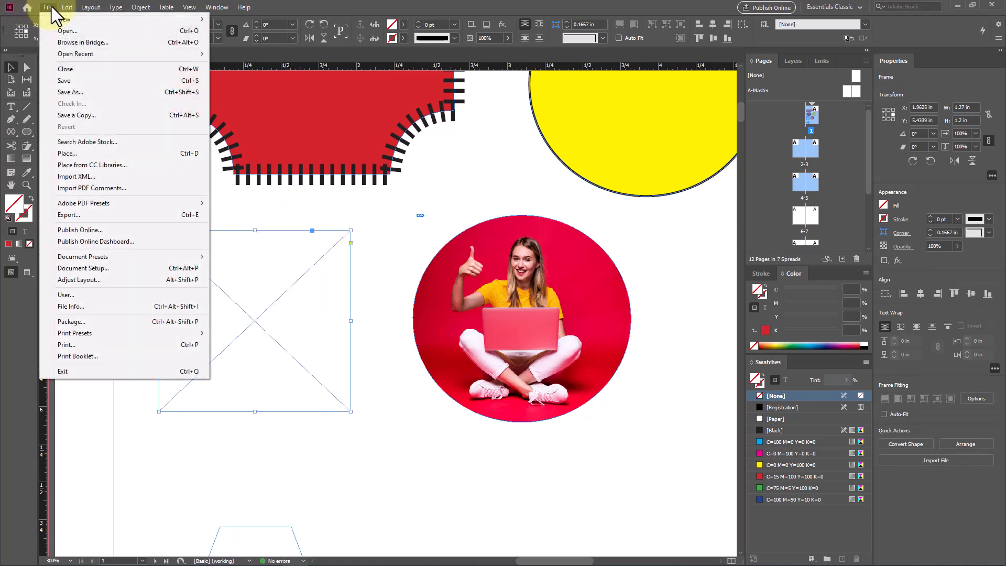
pyautogui.click(110, 155)
pyautogui.doubleClick(432, 189)
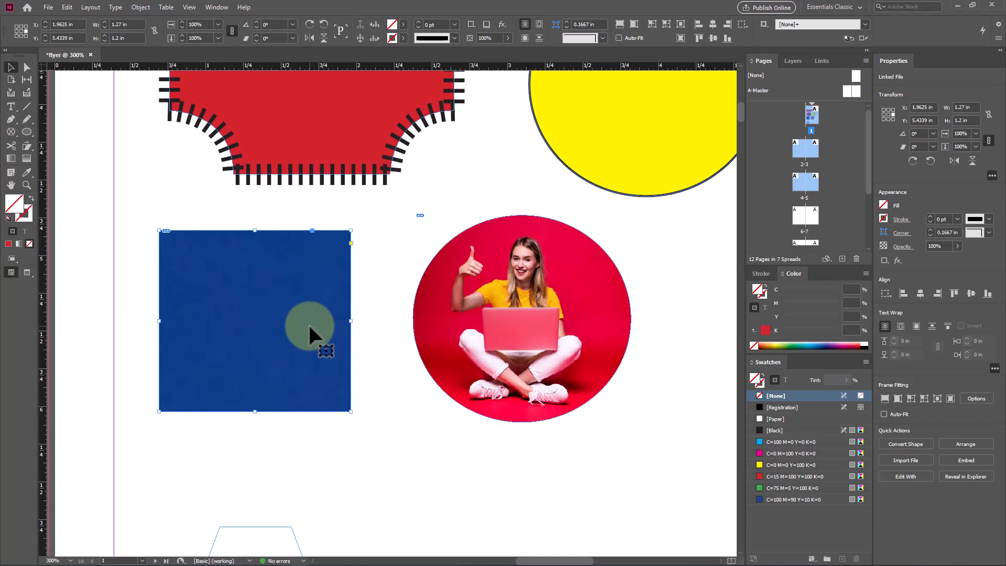
# Fit the student photo proportionally inside the rectangle frame, and fit the frame to its content
pyautogui.rightClick(282, 307)
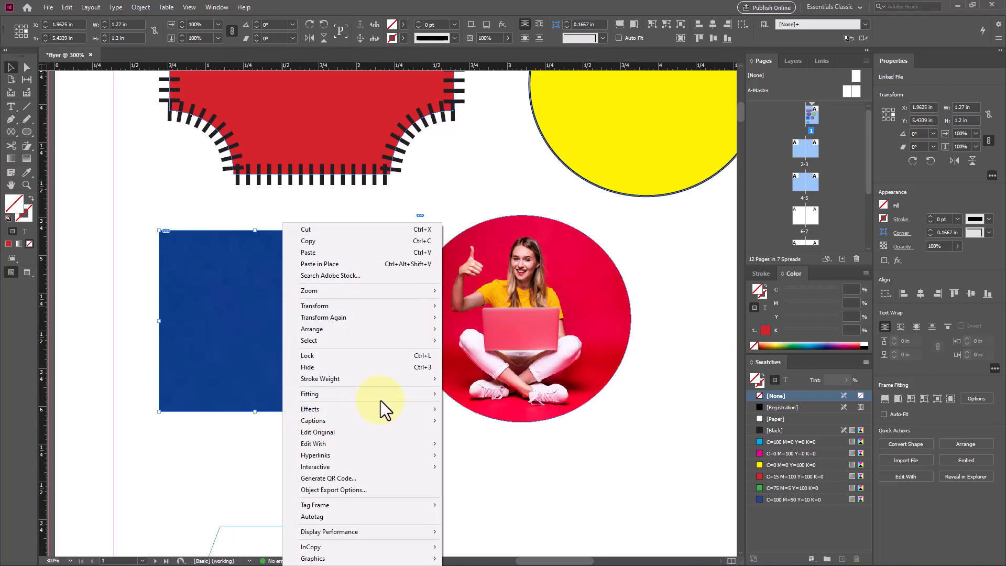
pyautogui.moveTo(385, 393)
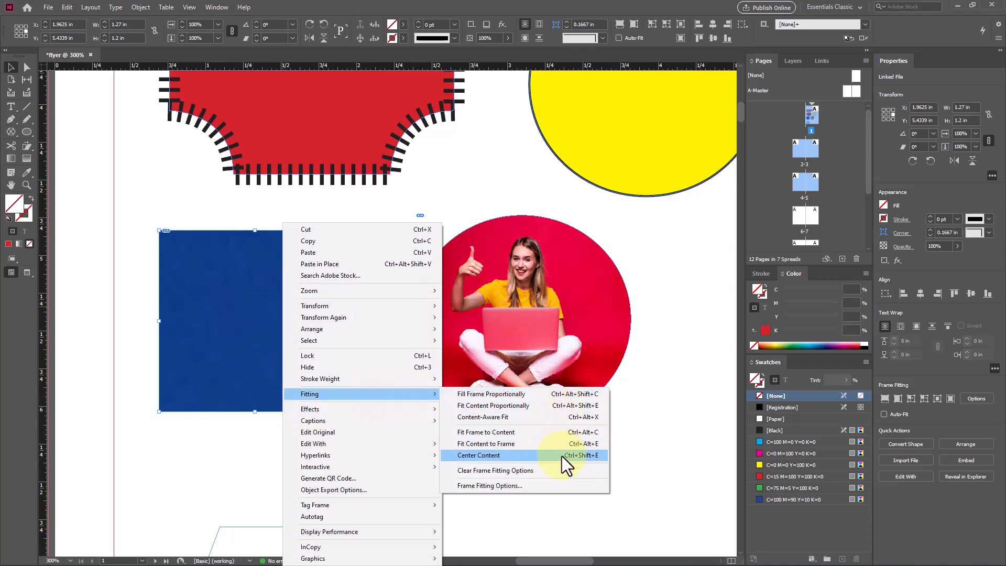
pyautogui.click(600, 404)
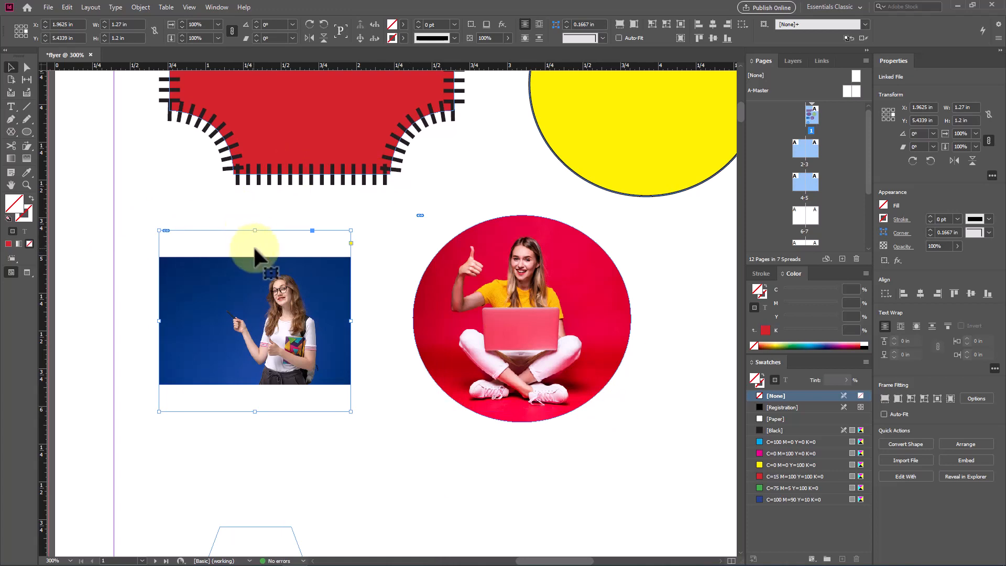
pyautogui.rightClick(270, 285)
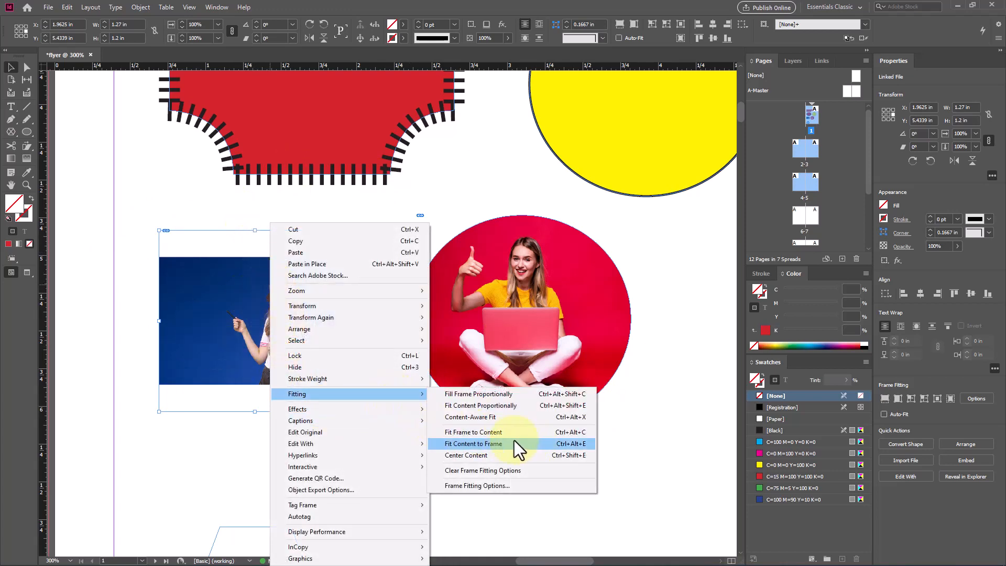
pyautogui.click(496, 432)
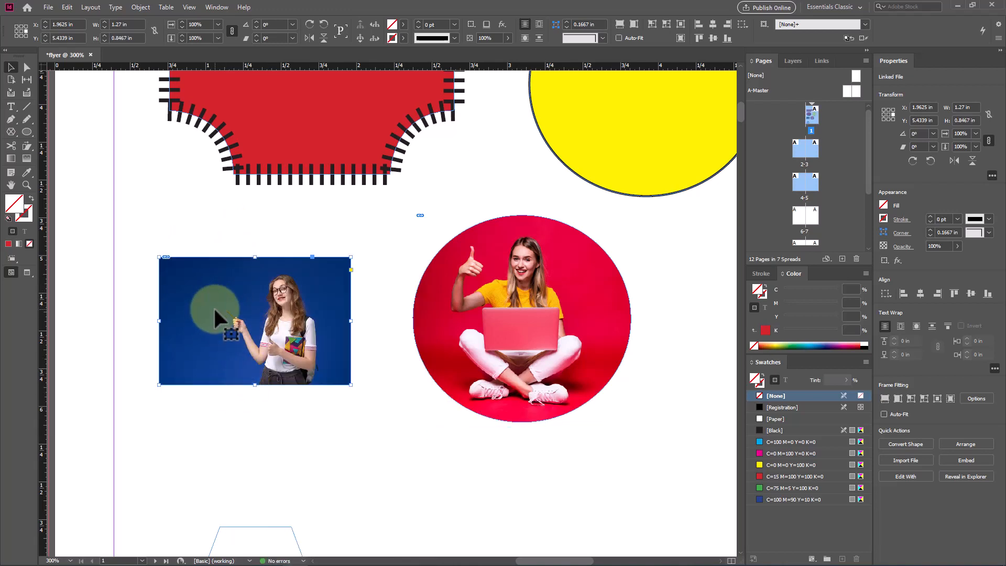
# Widen the polygon frame to about 1.69 in and position it below the two photos at about X 2.76, Y 6.72 in
pyautogui.scroll(-3, 364, 314)
pyautogui.moveTo(287, 480); pyautogui.dragTo(356, 364)
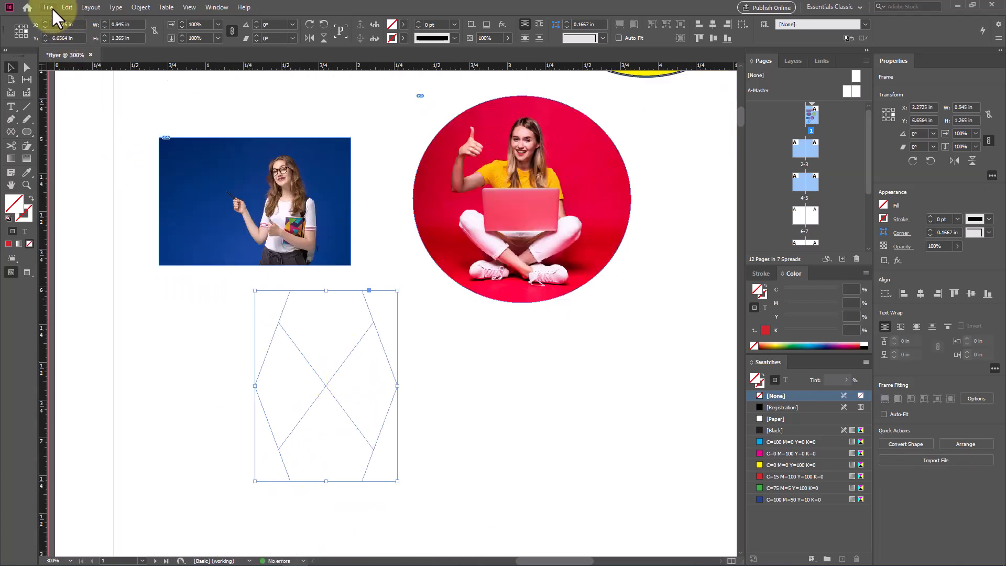
pyautogui.moveTo(398, 386); pyautogui.dragTo(511, 403)
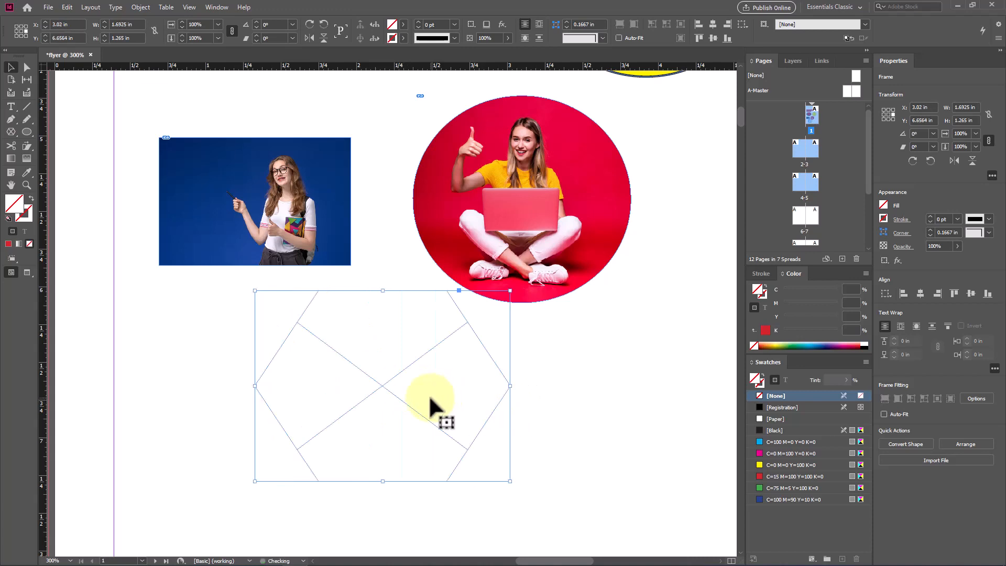
pyautogui.moveTo(428, 394); pyautogui.dragTo(377, 377)
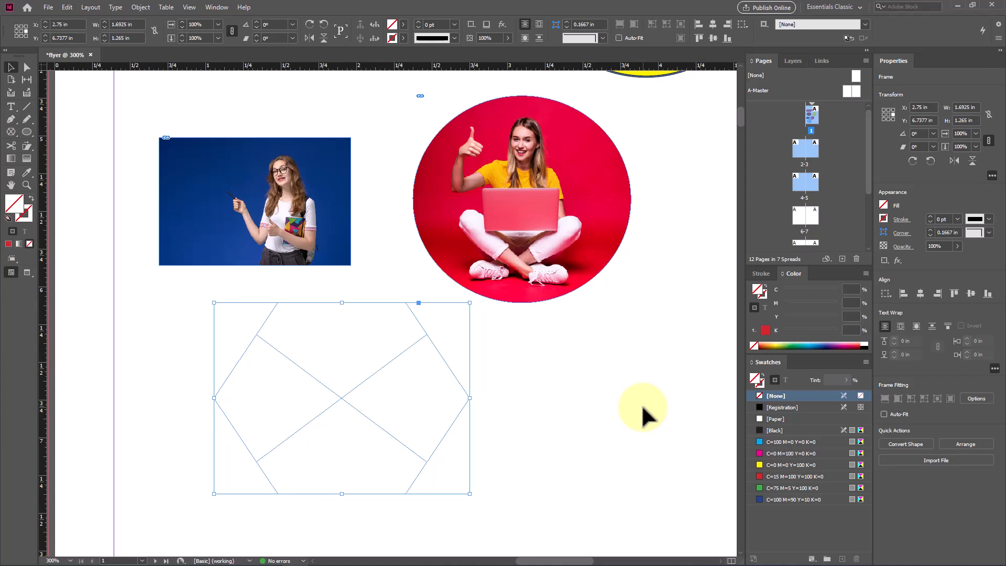
pyautogui.moveTo(353, 382); pyautogui.dragTo(355, 378)
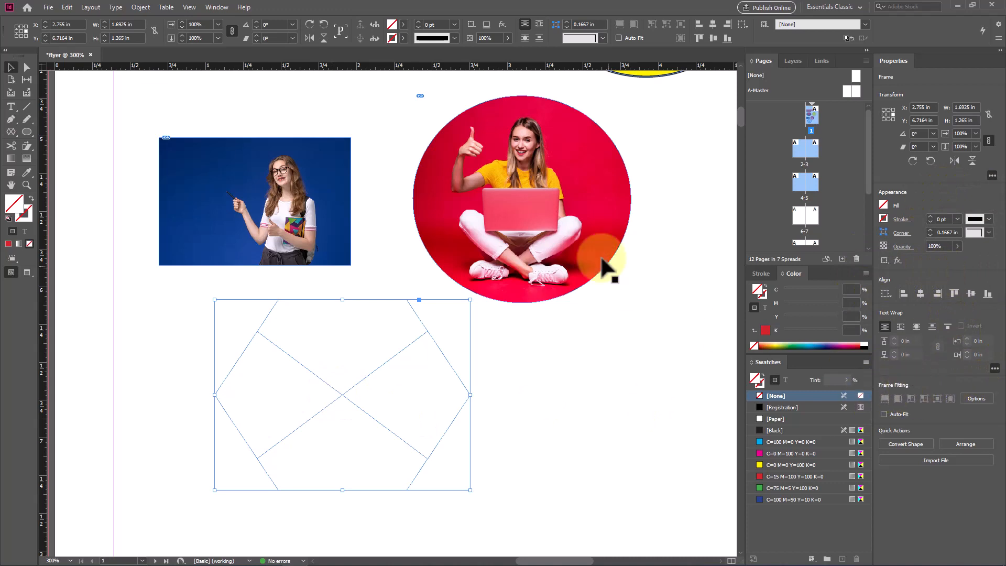
# Fit the photo of the cross-legged woman proportionally inside the ellipse frame
pyautogui.click(566, 225)
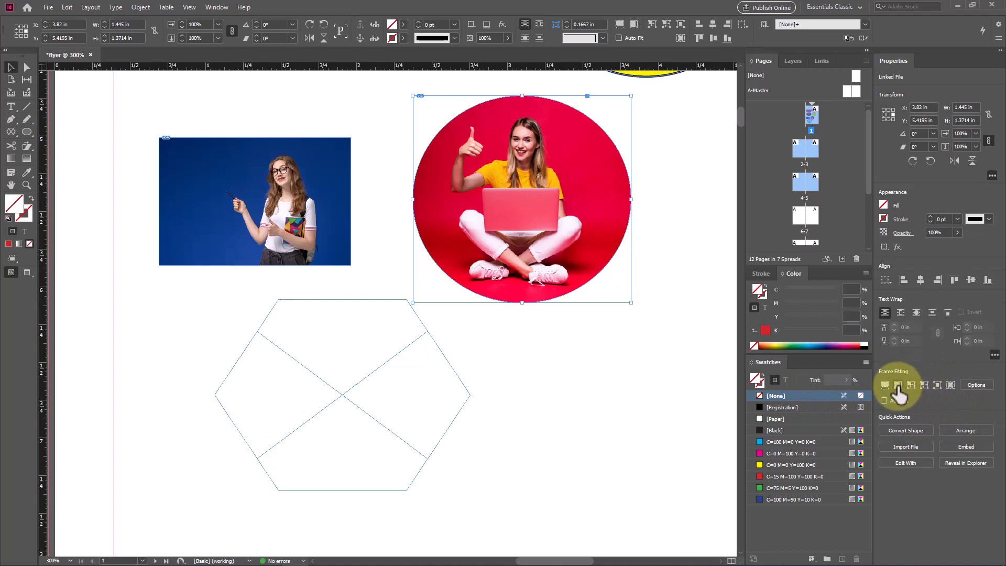
pyautogui.click(897, 385)
pyautogui.click(896, 386)
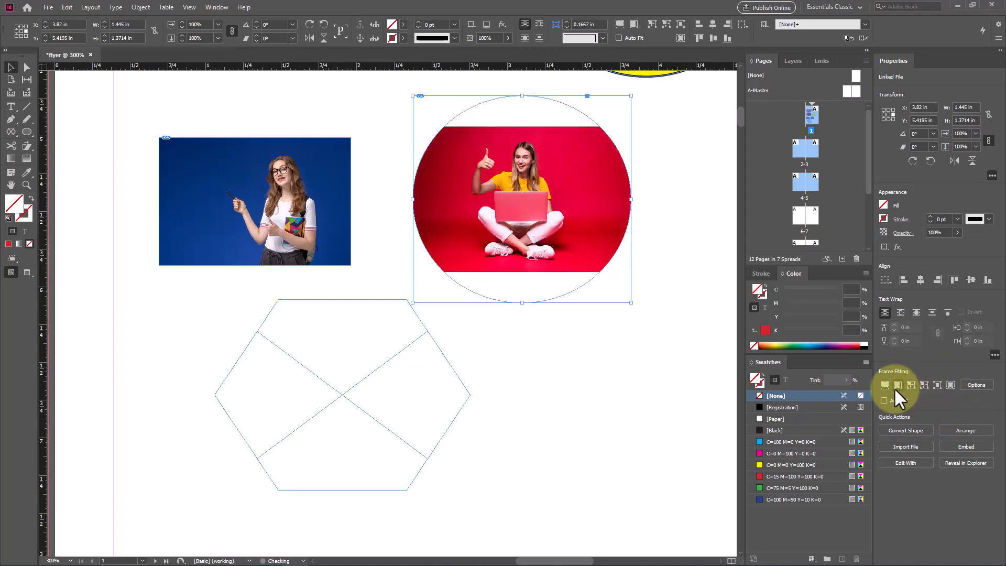
# Turn on Auto-Fit for the polygon frame and place the photo of the cross-legged woman with a laptop from Downloads in it
pyautogui.click(524, 393)
pyautogui.click(397, 439)
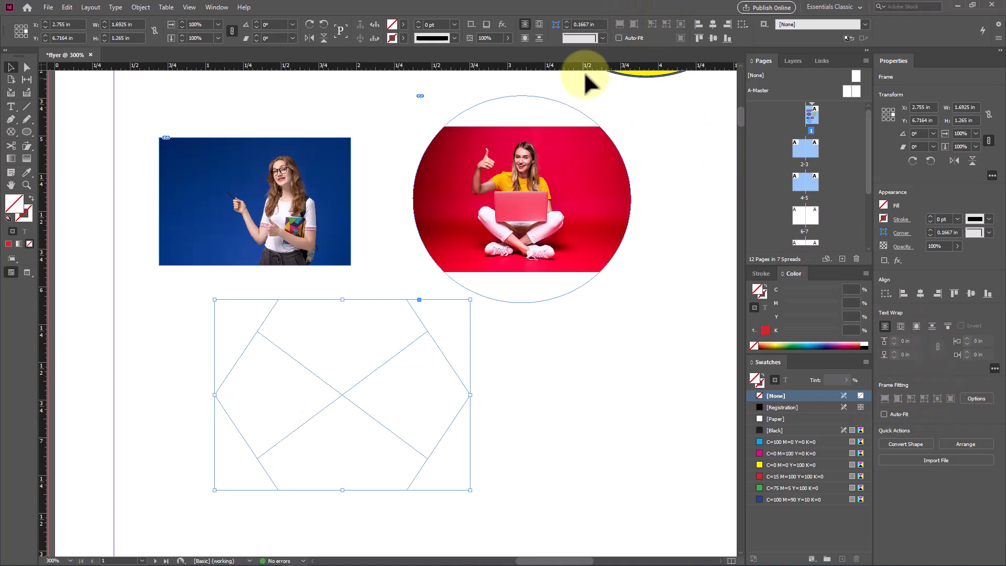
pyautogui.click(622, 39)
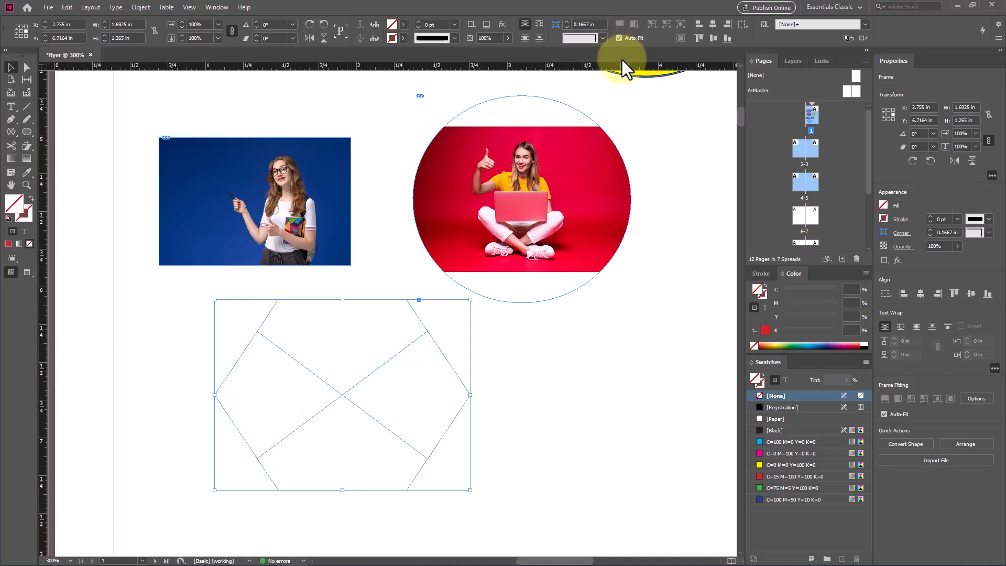
pyautogui.click(46, 7)
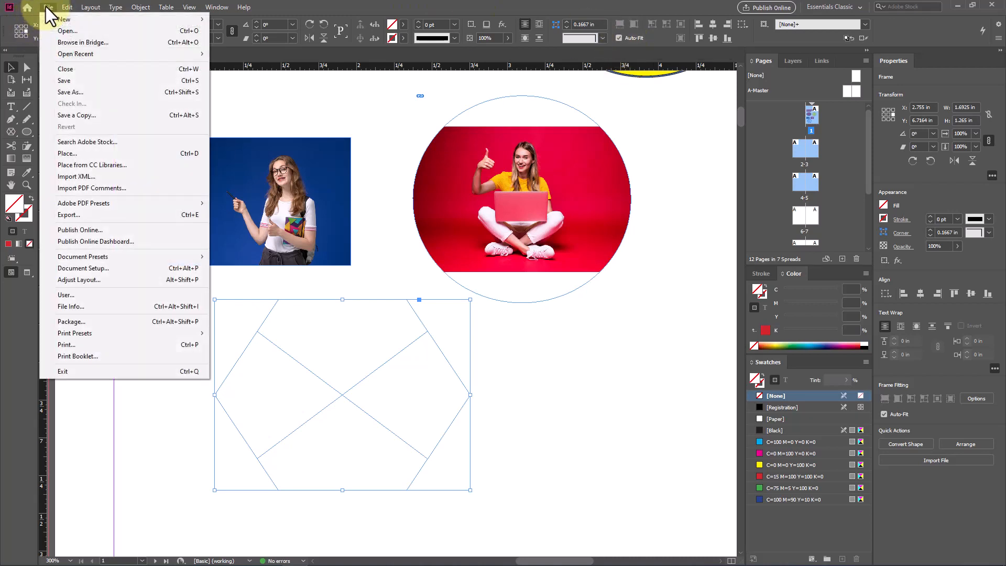
pyautogui.click(102, 157)
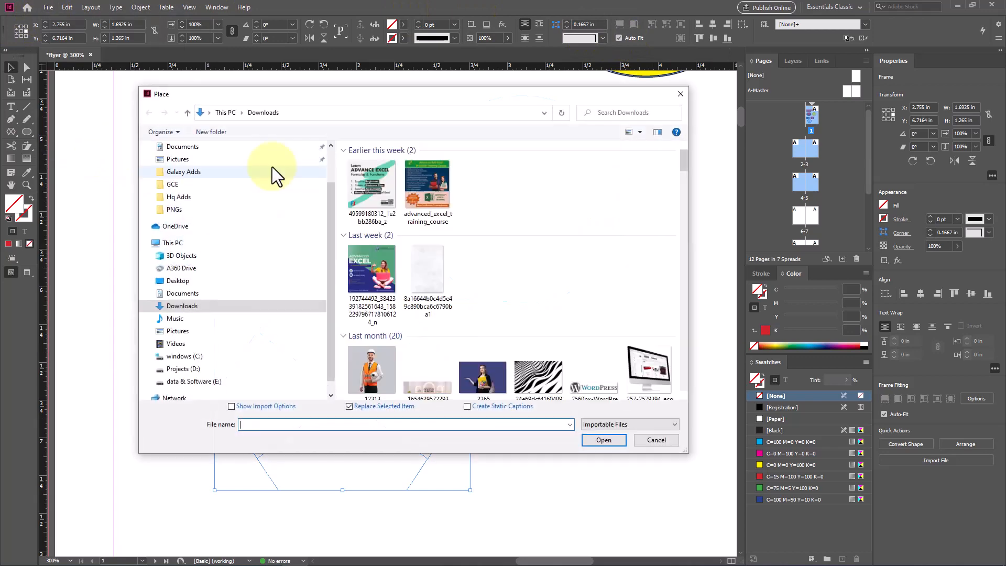
pyautogui.doubleClick(375, 174)
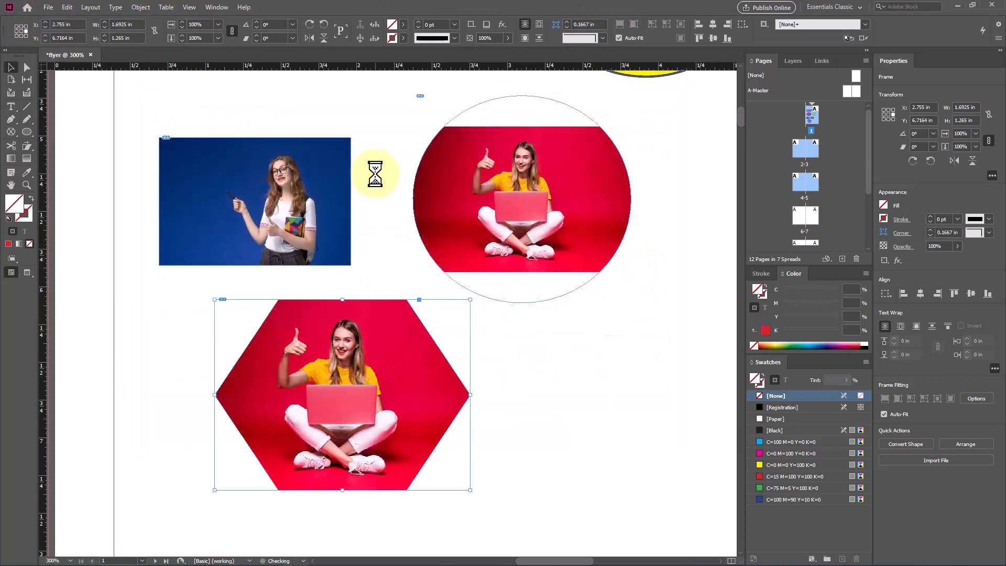
pyautogui.click(580, 419)
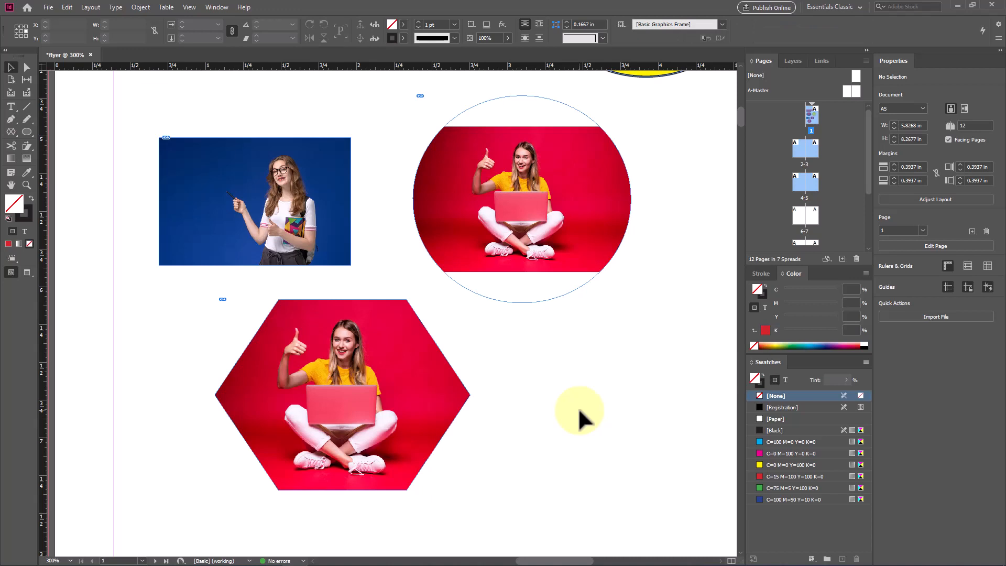
# Examine the heading text frame, the red and yellow shapes and the photo frames on page 1 as possible containers
pyautogui.scroll(3, 579, 415)
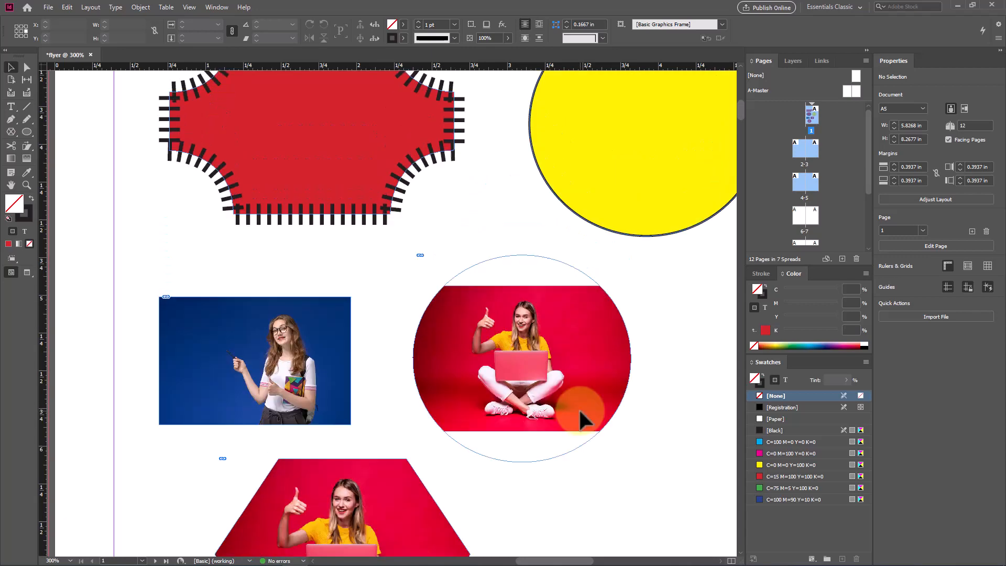
pyautogui.scroll(-1, 324, 331)
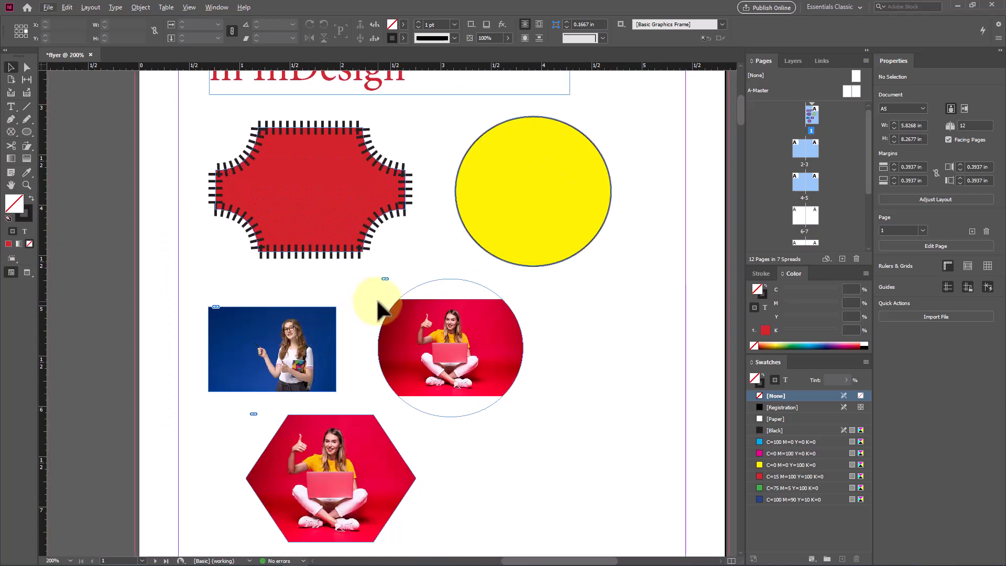
pyautogui.scroll(2, 371, 299)
pyautogui.scroll(1, 433, 253)
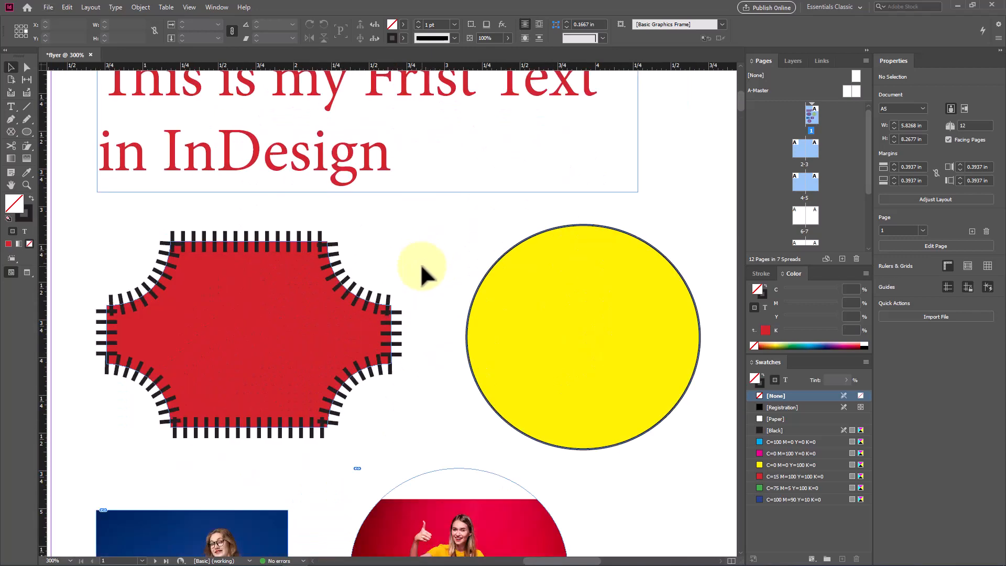
pyautogui.scroll(-1, 420, 263)
pyautogui.scroll(2, 420, 263)
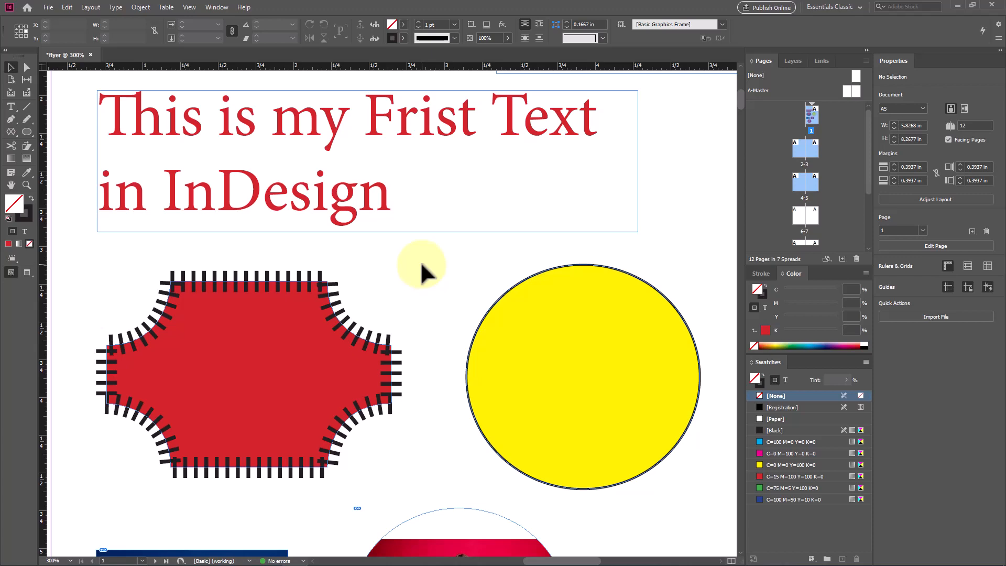
pyautogui.click(411, 220)
pyautogui.moveTo(449, 286); pyautogui.dragTo(524, 336)
pyautogui.scroll(-4, 524, 336)
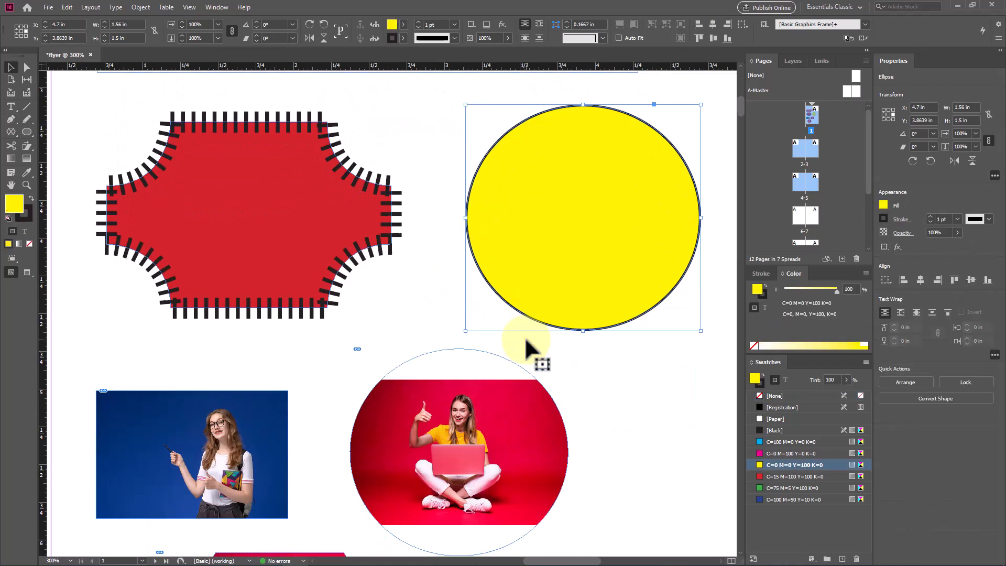
pyautogui.click(243, 414)
pyautogui.scroll(5, 256, 359)
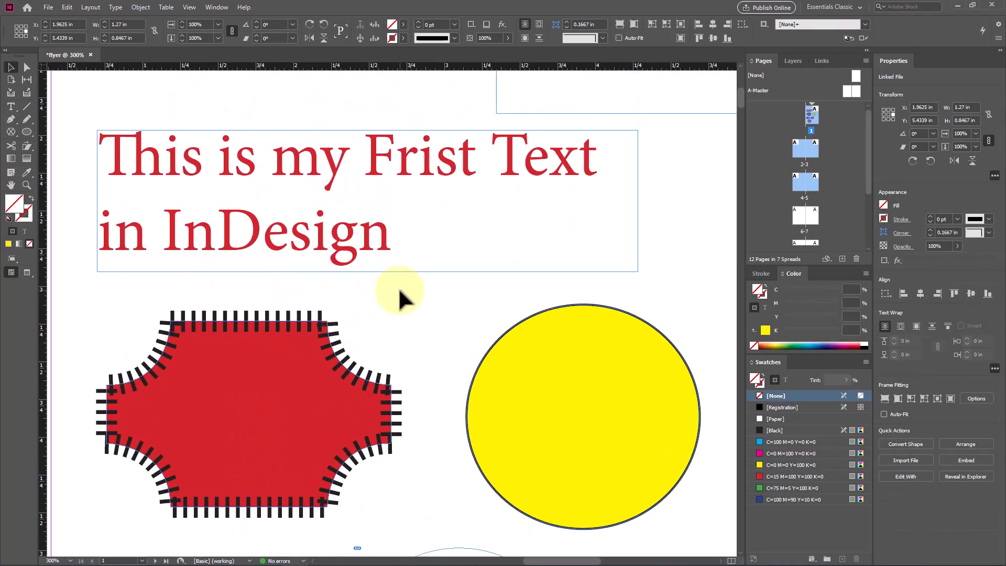
# Try the green-background teacher photo from Downloads in the red heading's text frame, undo that, and place it below the heading, about 0.46 by 0.31 in
pyautogui.click(390, 261)
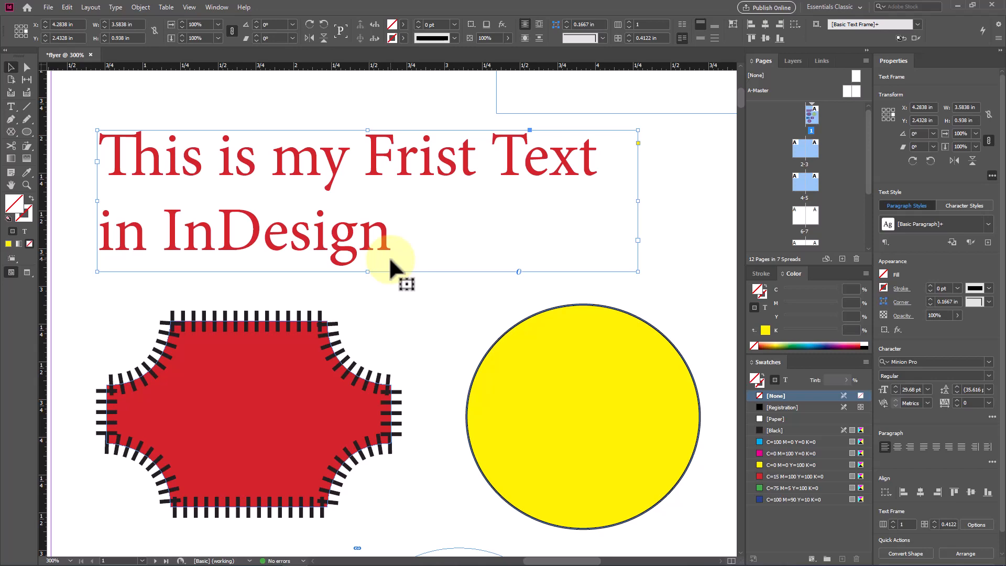
pyautogui.click(51, 6)
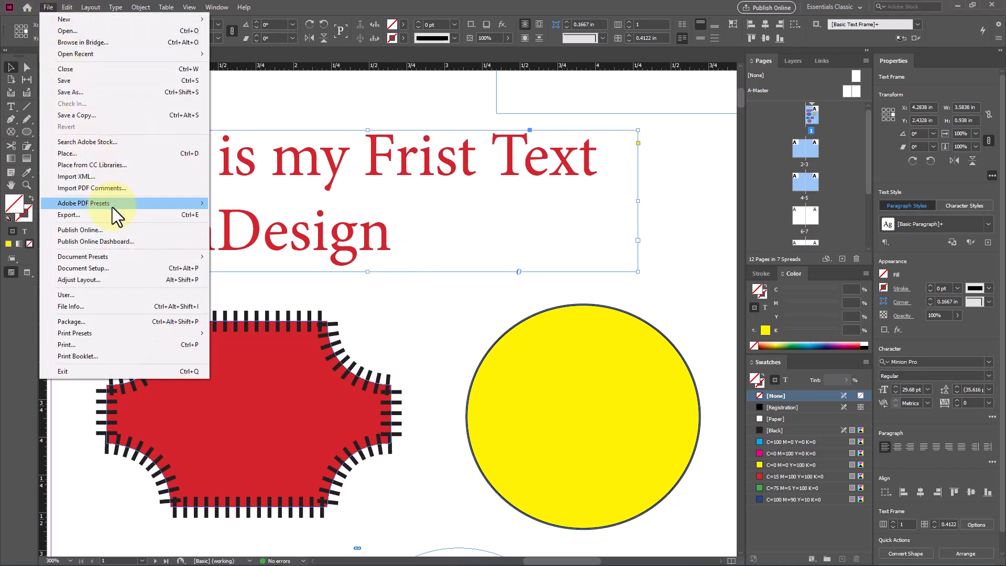
pyautogui.click(120, 155)
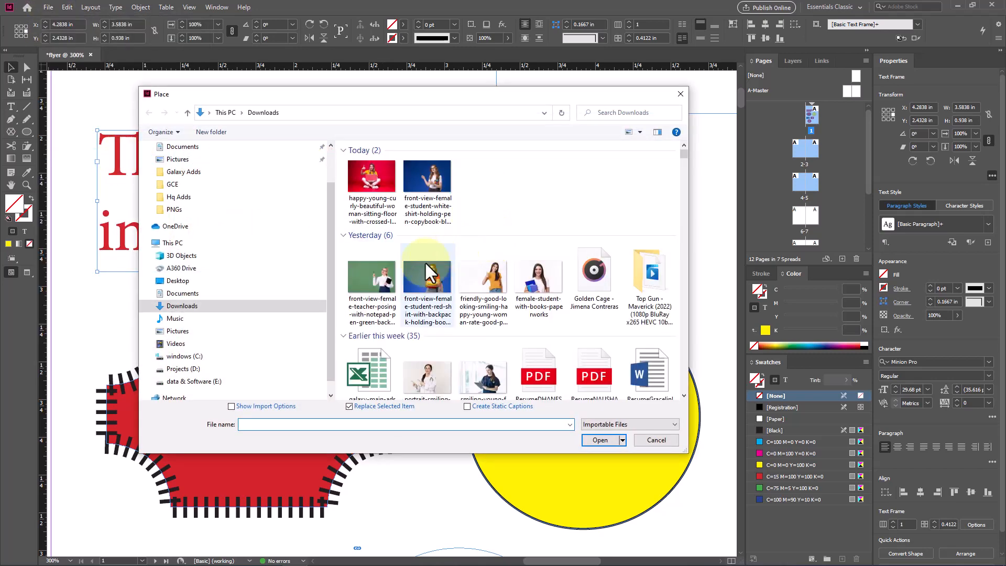
pyautogui.doubleClick(369, 283)
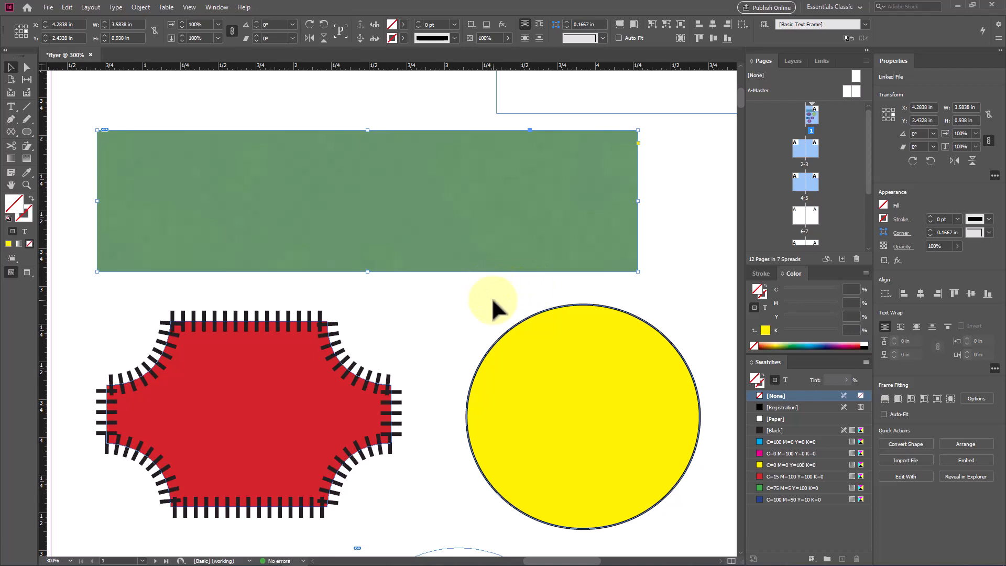
pyautogui.hotkey('ctrl', 'z')
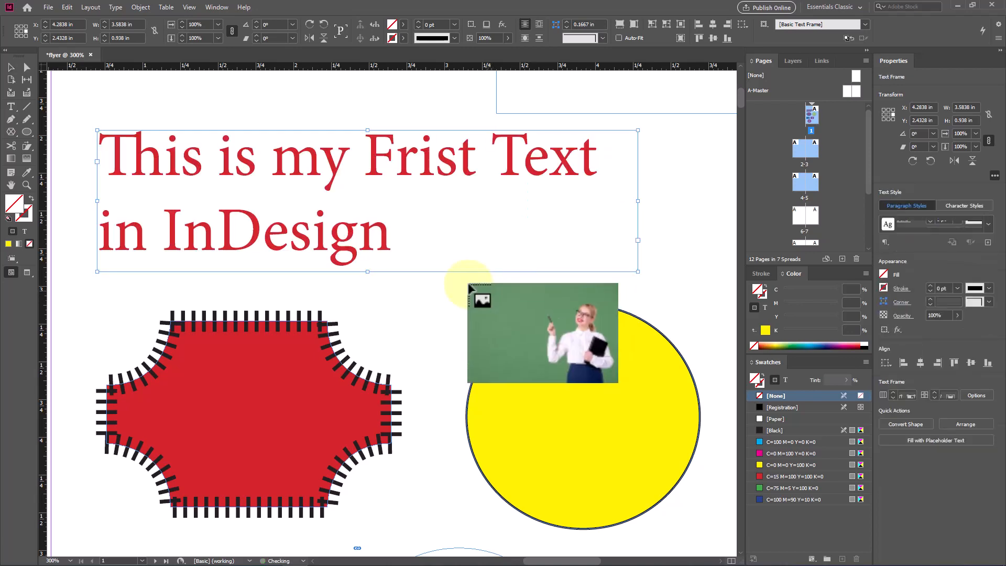
pyautogui.moveTo(392, 290); pyautogui.dragTo(459, 343)
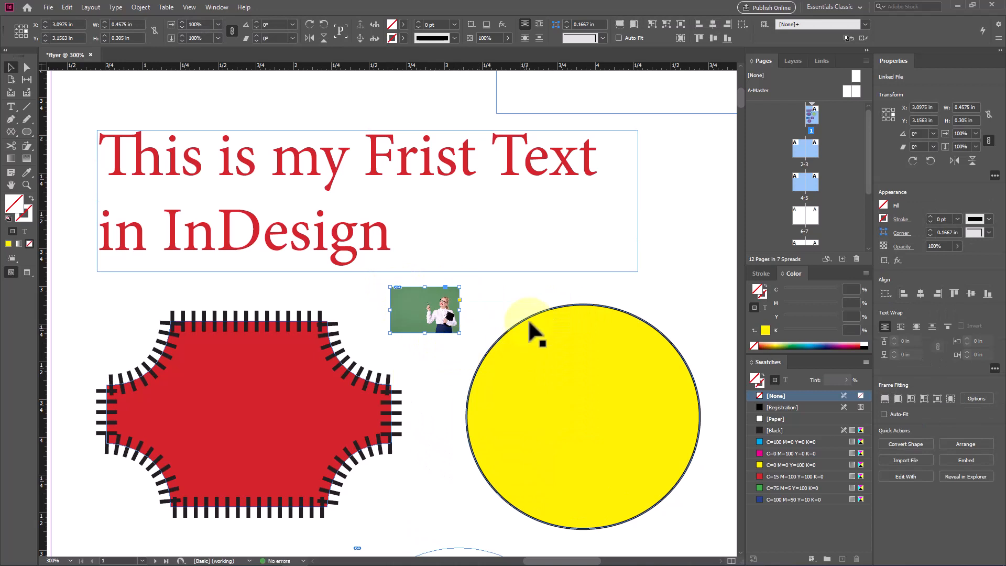
# Place the photo of the female student in a white shirt from Downloads in the yellow circle and fill the frame proportionally
pyautogui.click(558, 367)
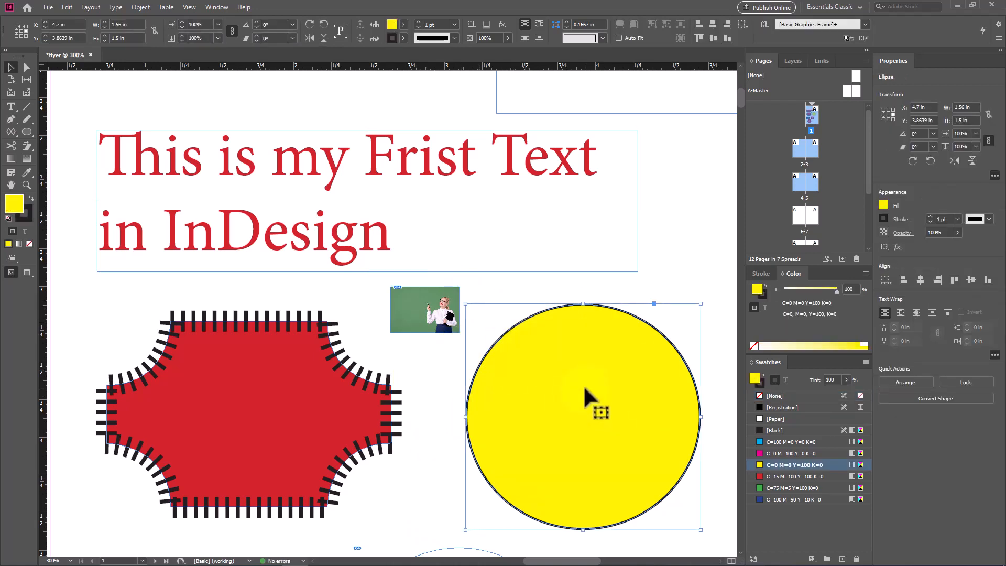
pyautogui.click(49, 8)
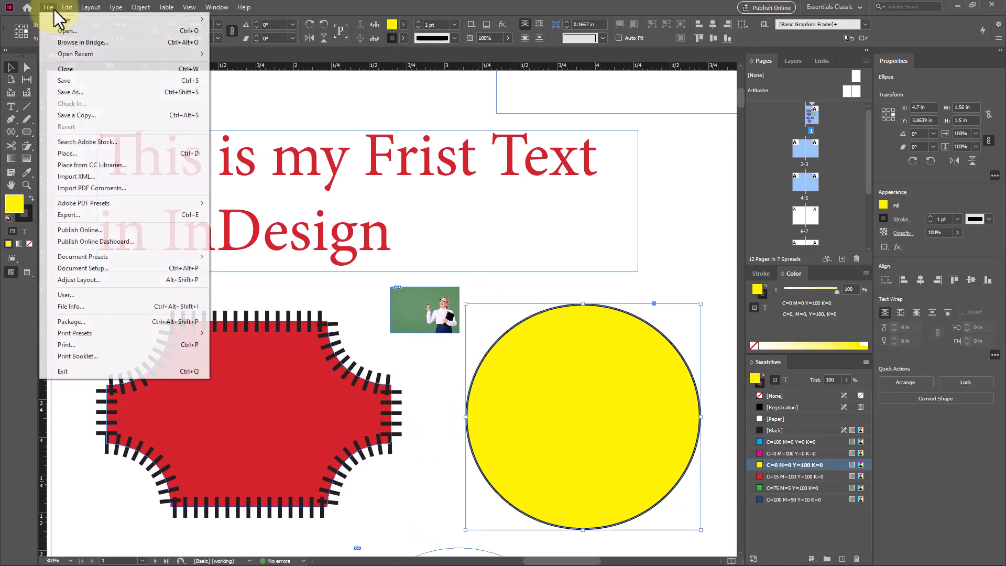
pyautogui.click(117, 154)
pyautogui.doubleClick(424, 181)
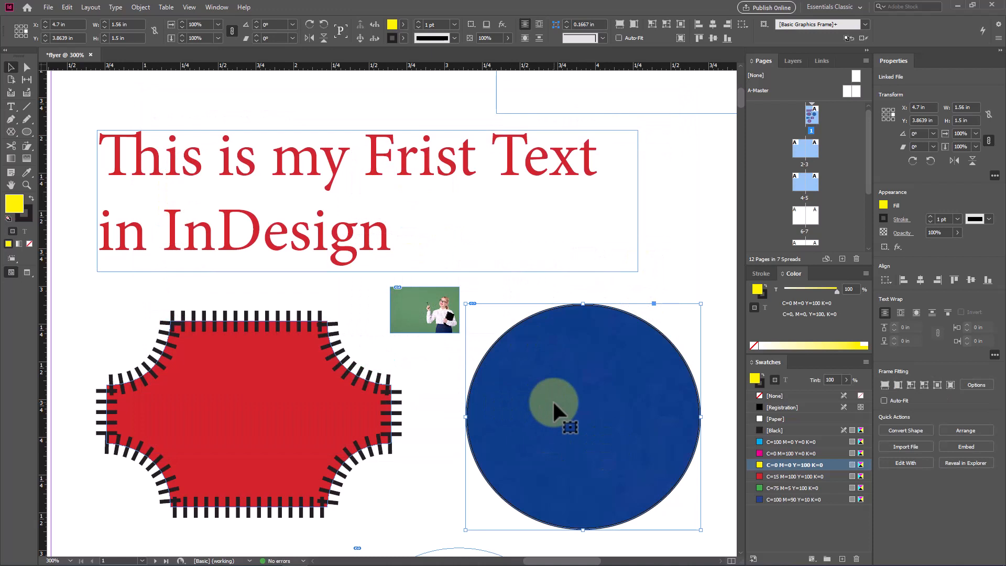
pyautogui.click(621, 24)
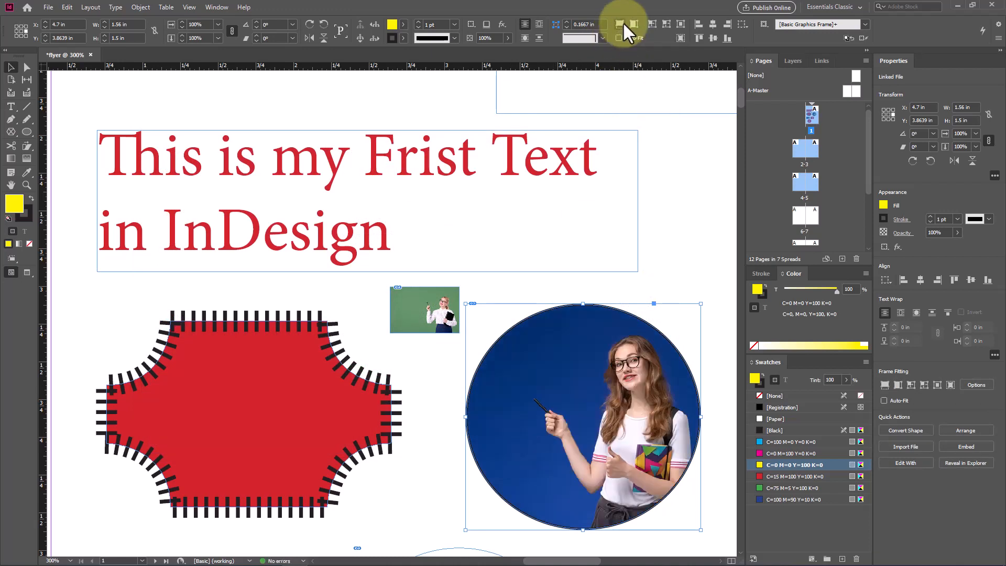
pyautogui.click(663, 203)
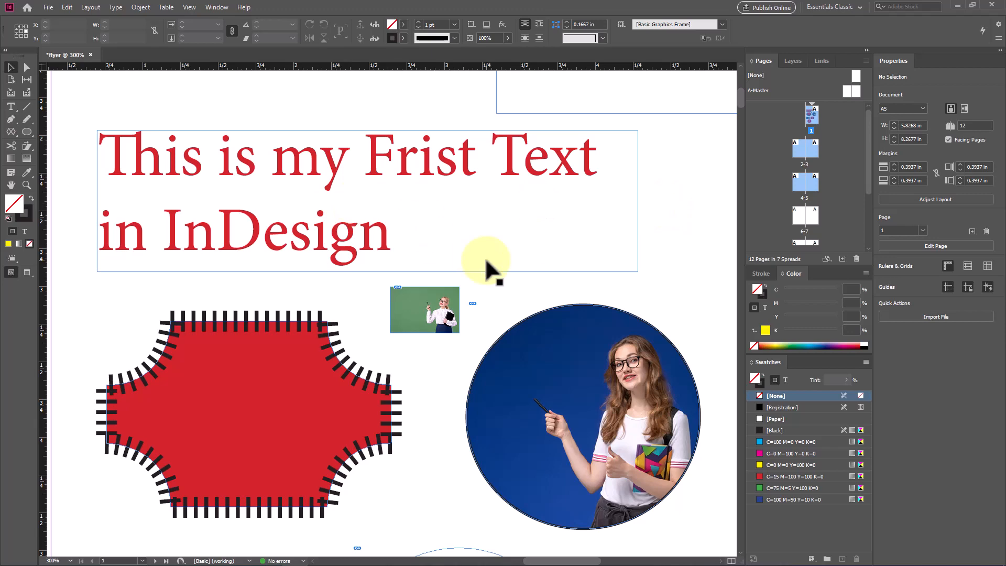
pyautogui.scroll(-5, 492, 270)
pyautogui.scroll(8, 494, 272)
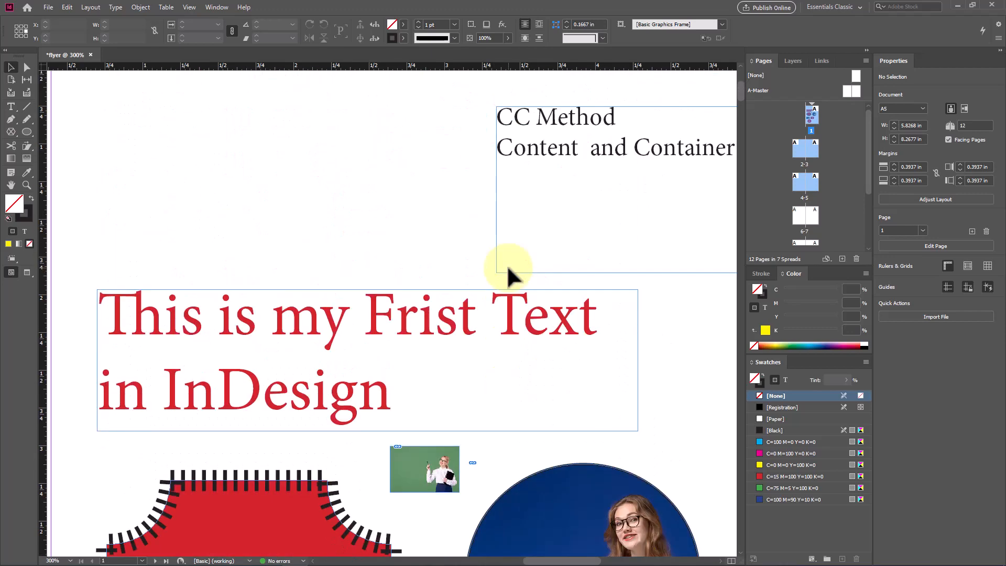
pyautogui.click(551, 242)
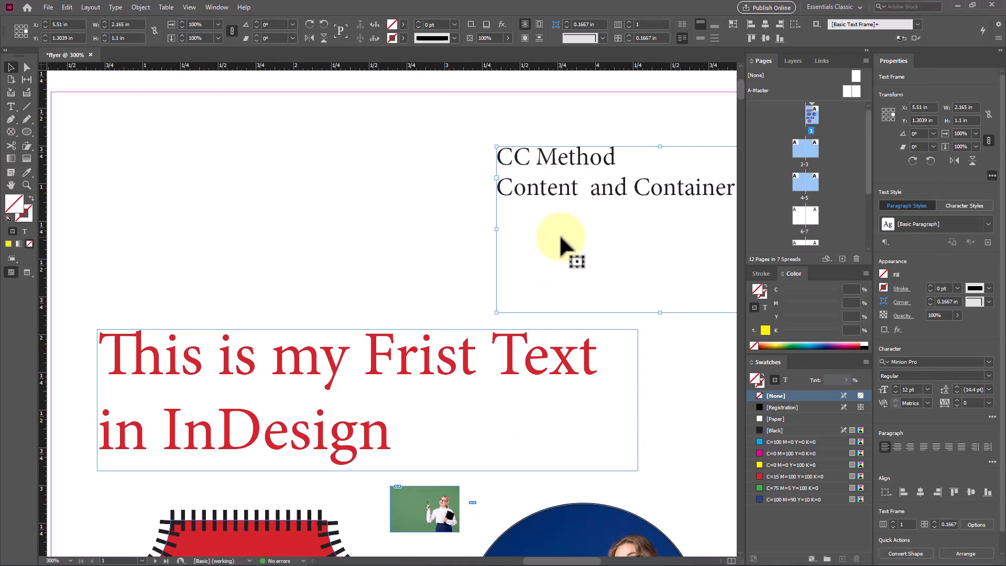
pyautogui.scroll(-8, 404, 218)
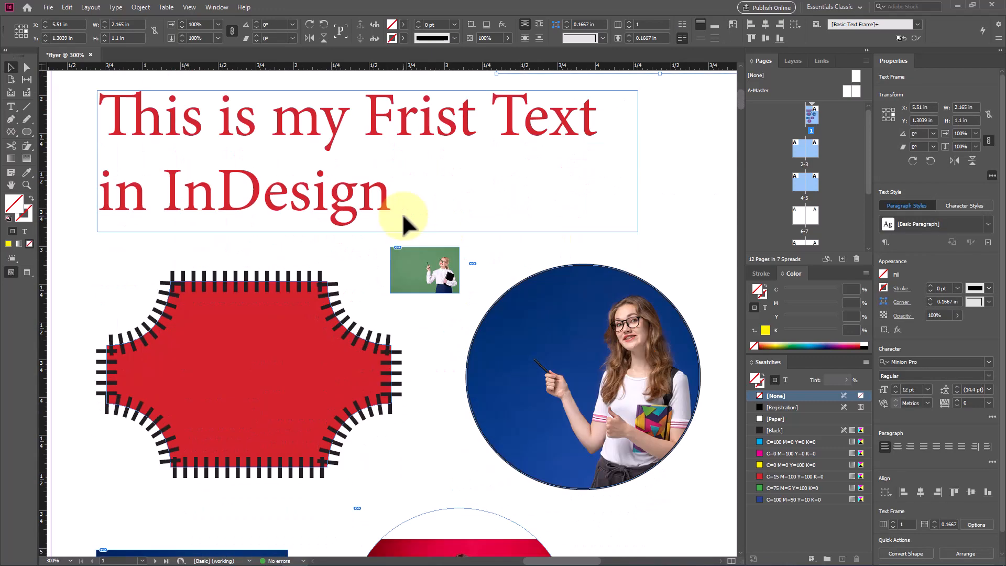
pyautogui.scroll(8, 471, 220)
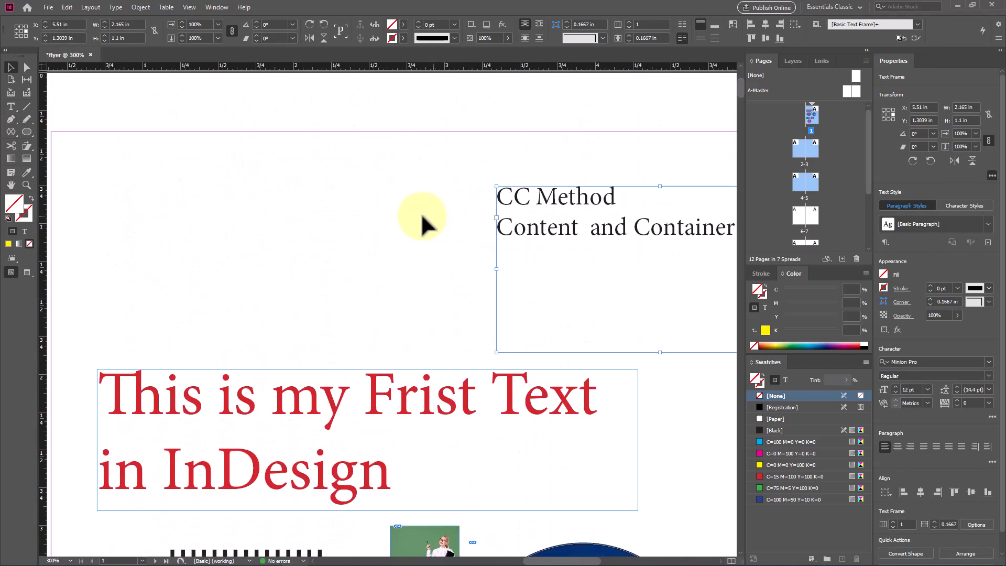